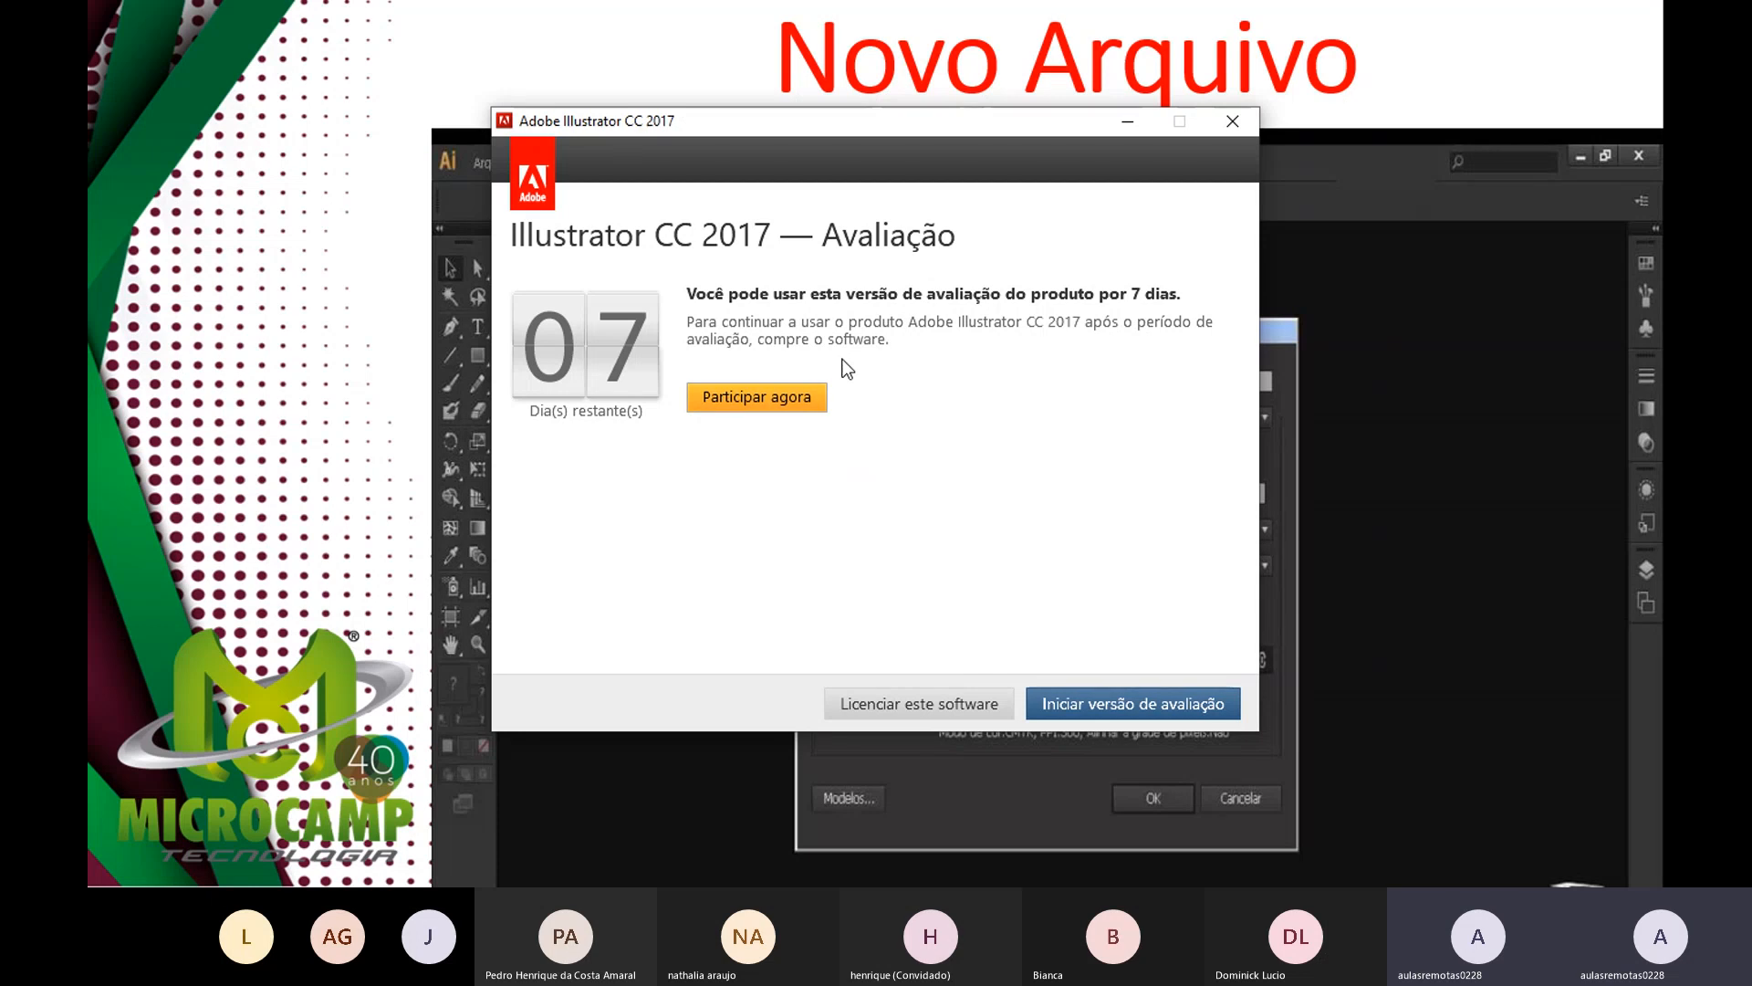
# Start the Illustrator CC 2017 trial by accepting the licence agreement, and collapse the Bibliotecas panel
pyautogui.click(1080, 700)
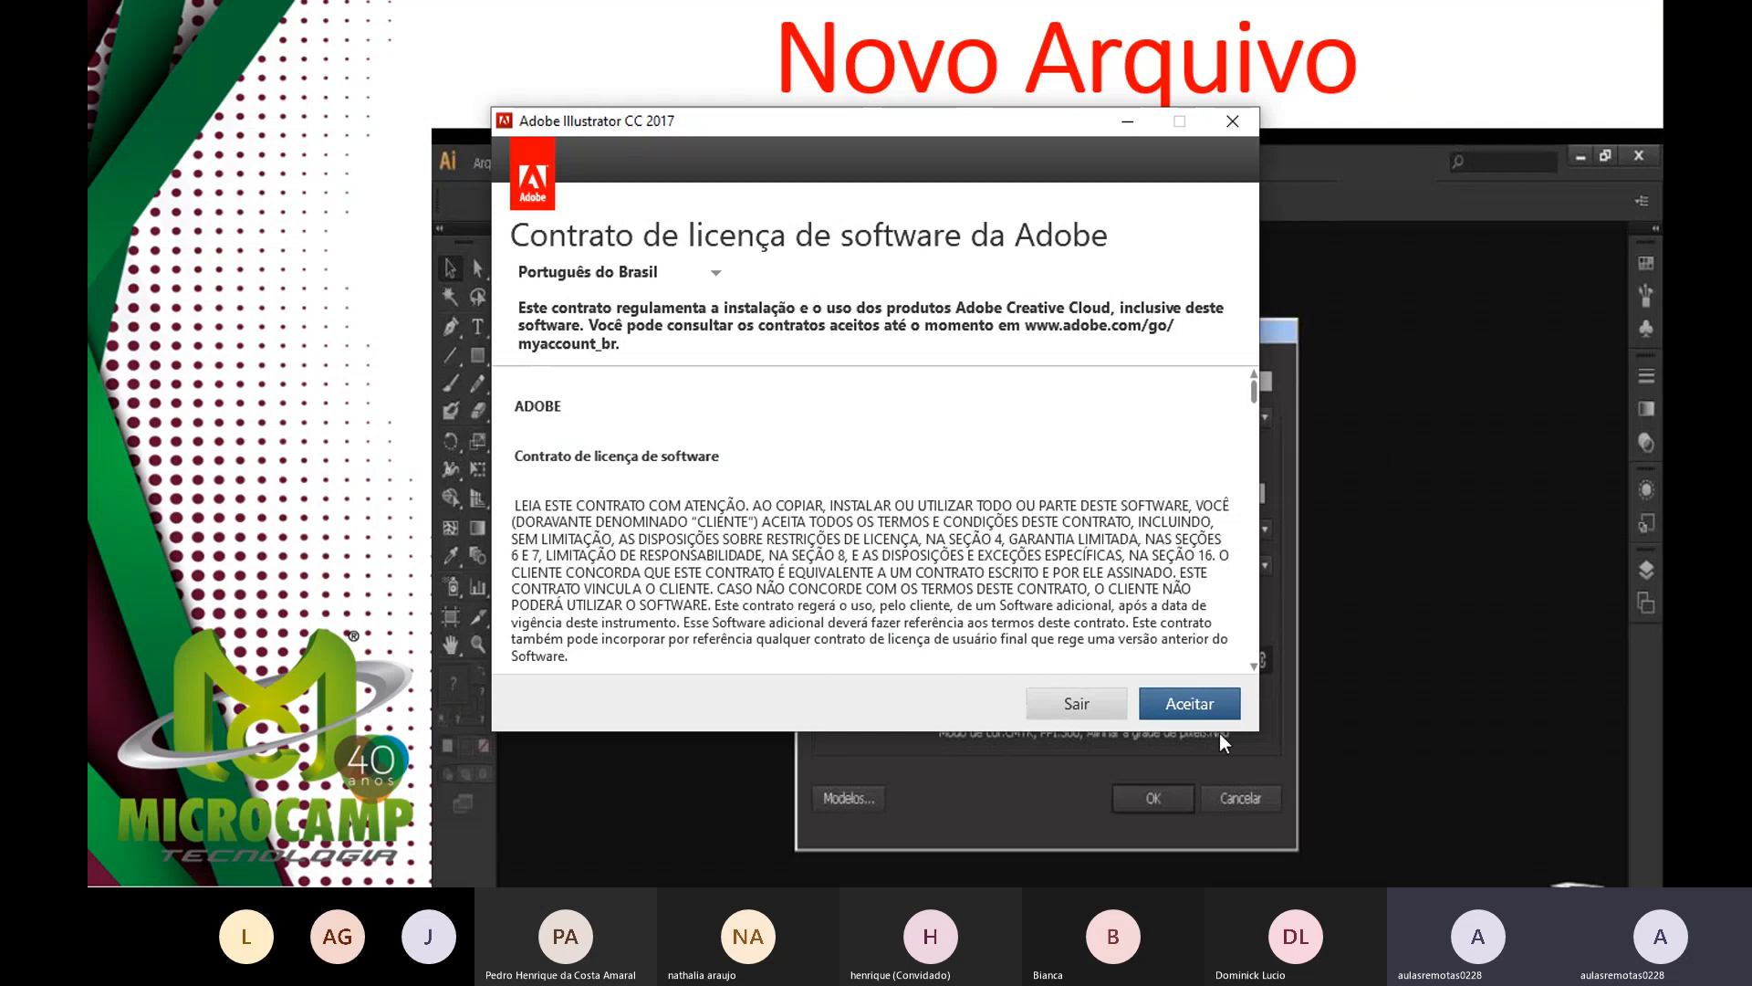
pyautogui.click(1218, 703)
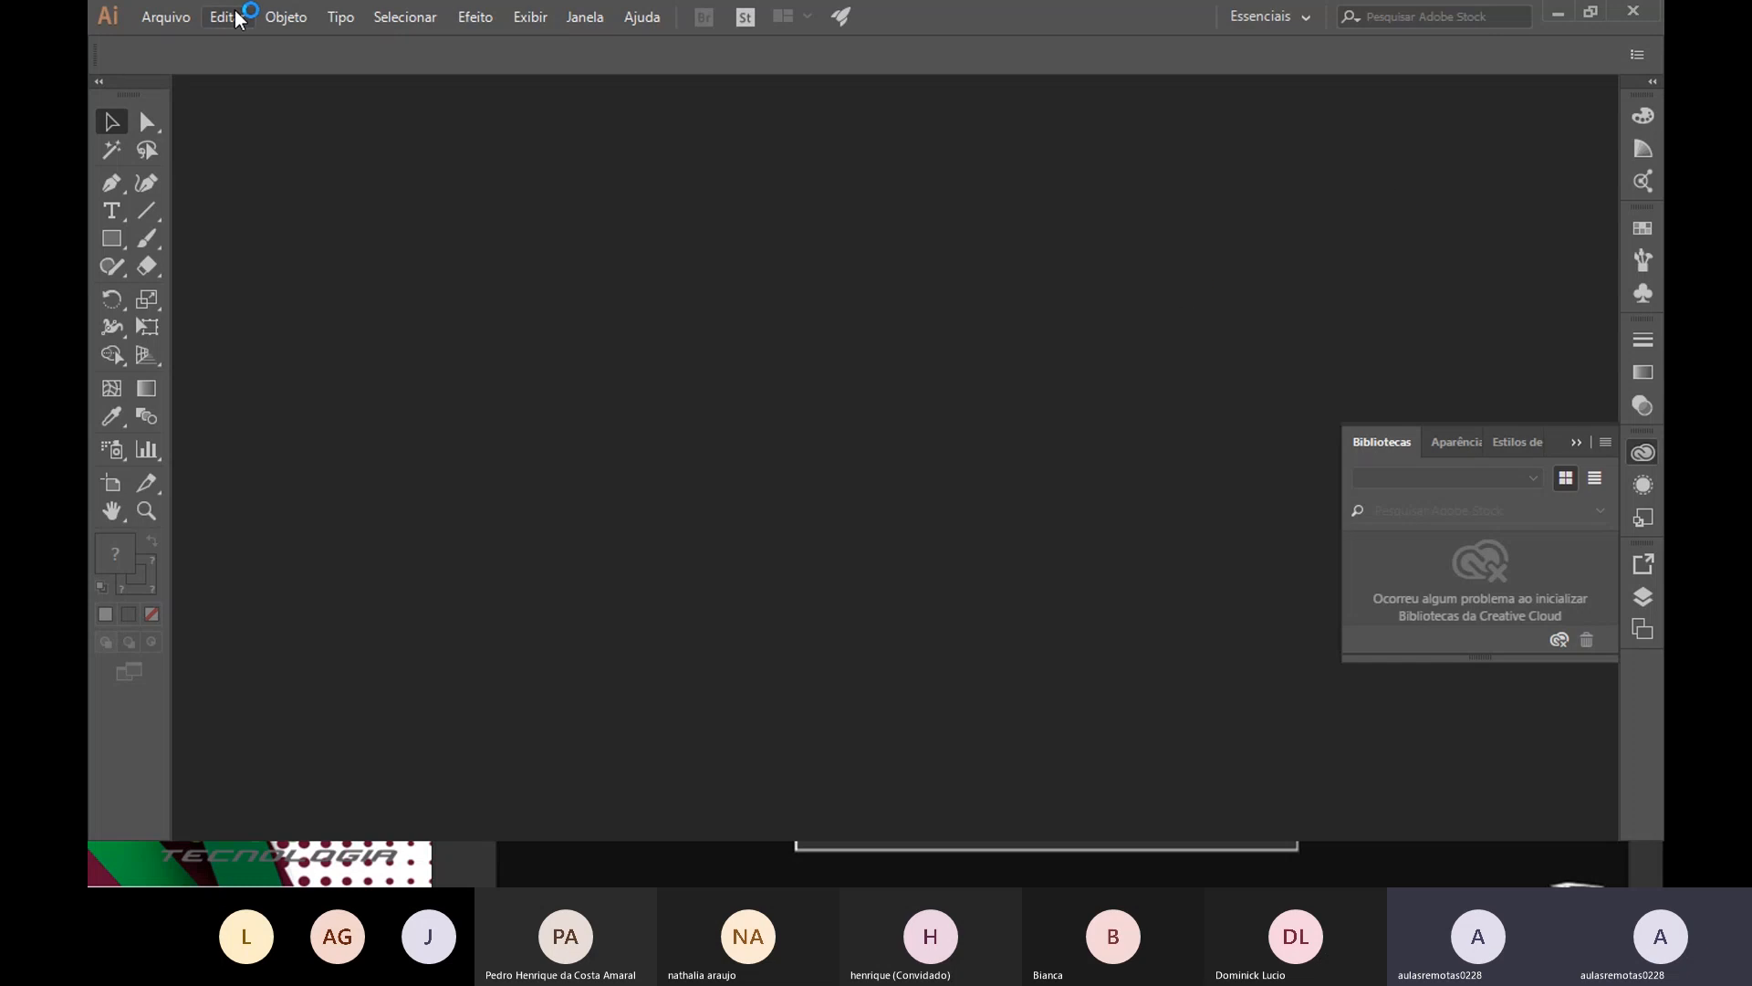
pyautogui.click(1576, 441)
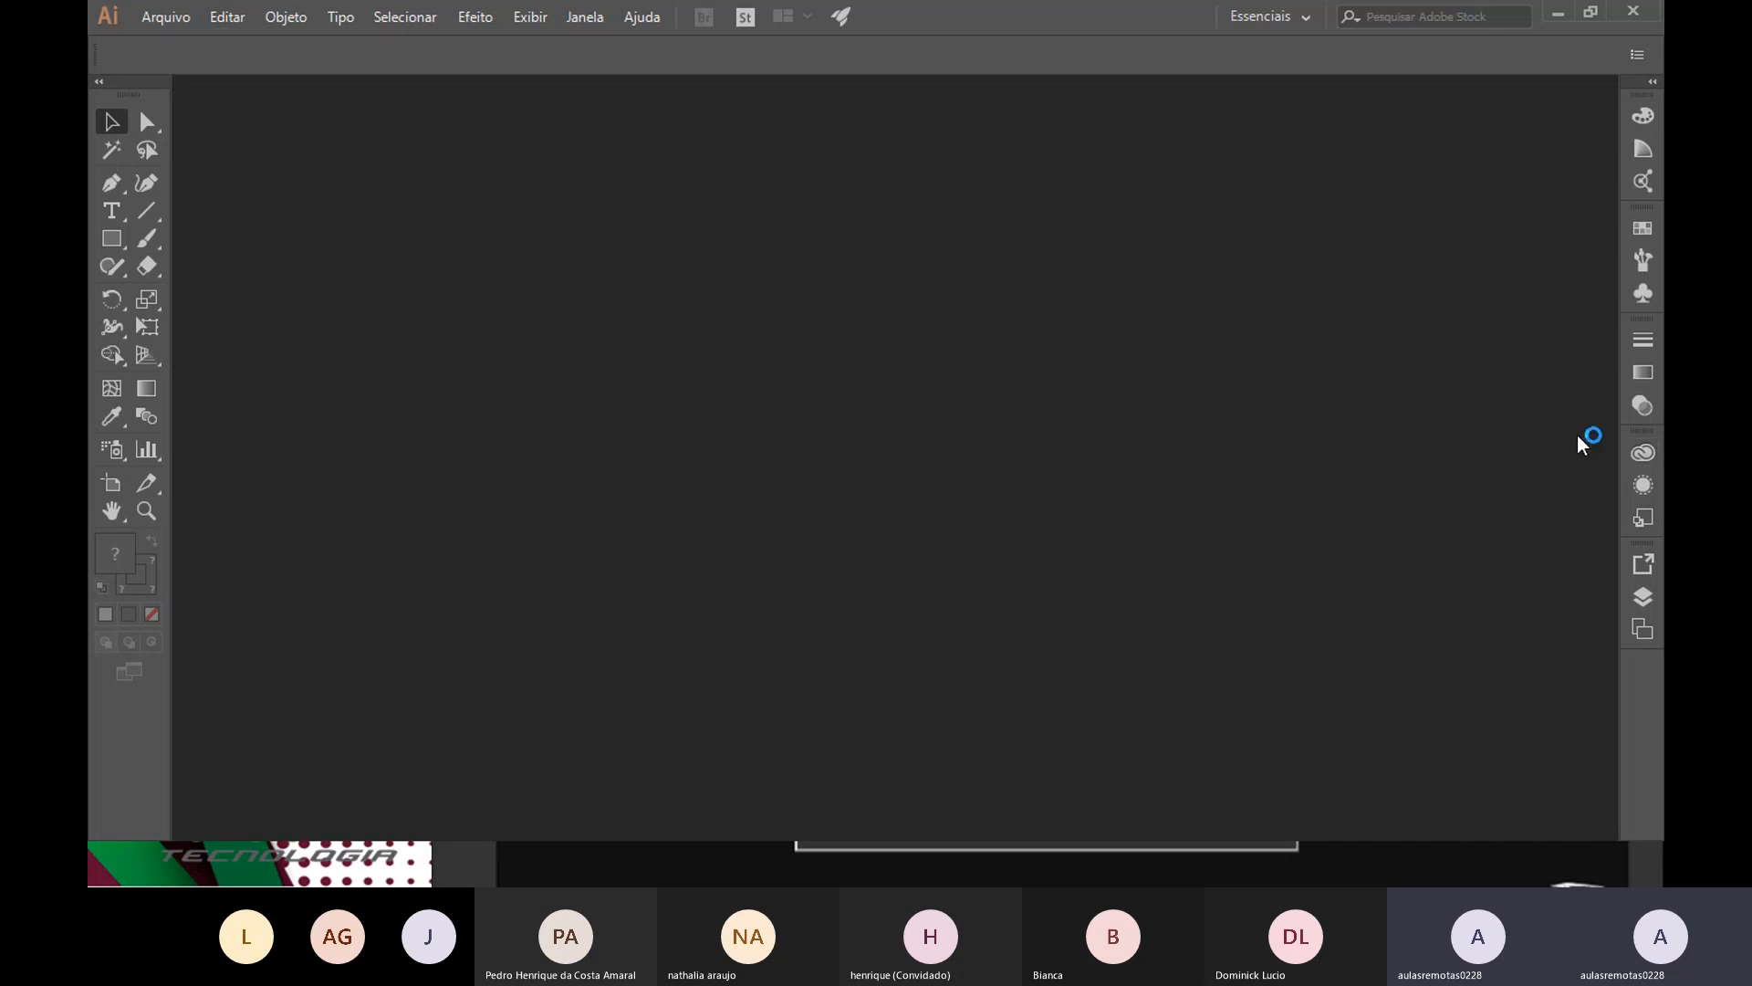
# Start a new document and browse the Salvo, Dispositivos móveis and Web presets, trying the 1440 x 900 preset
pyautogui.click(162, 30)
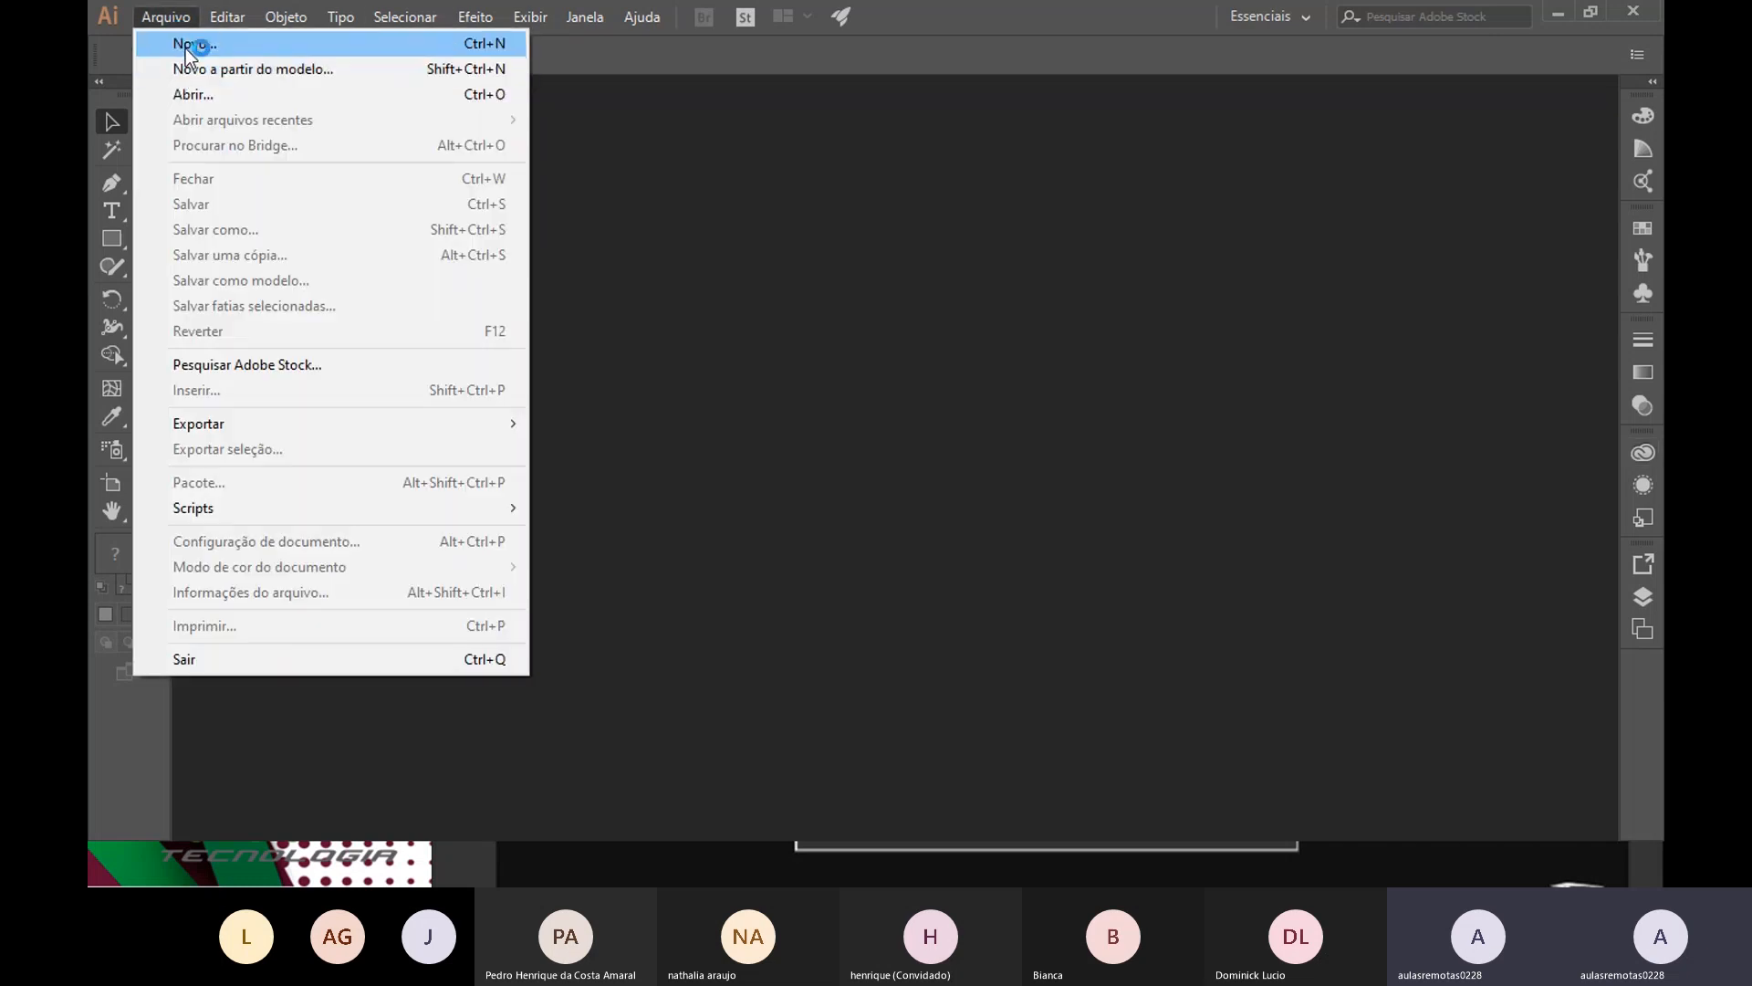
pyautogui.click(186, 40)
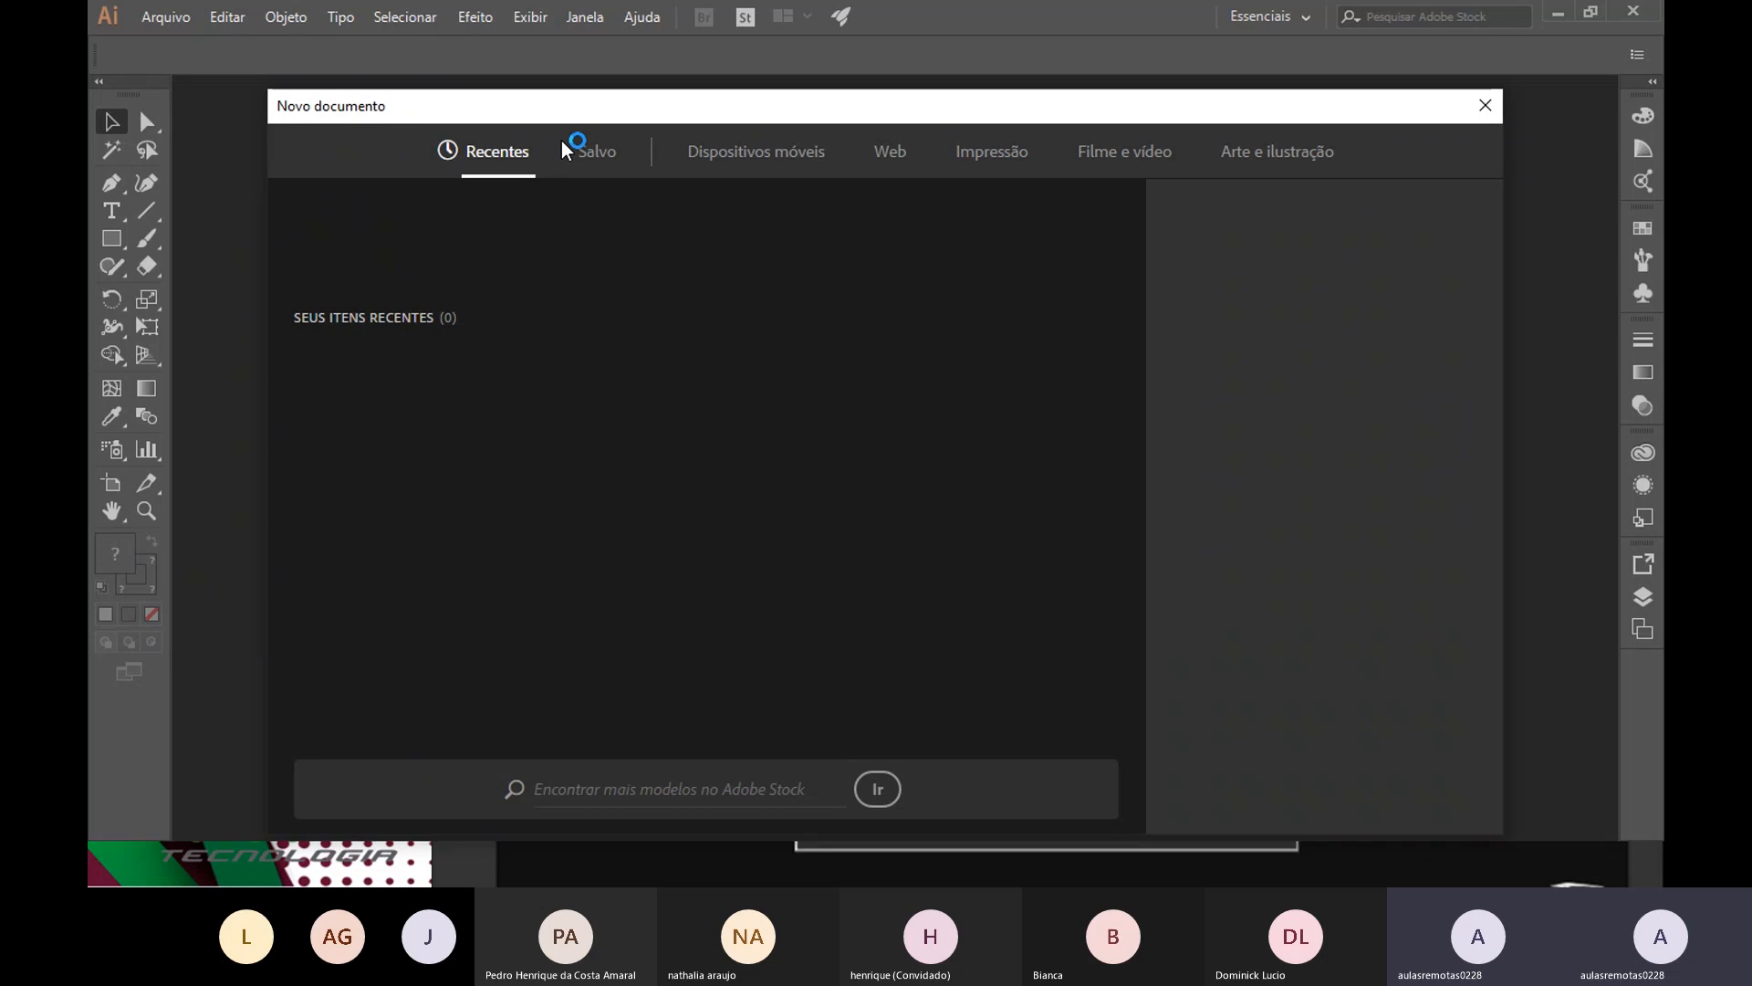
pyautogui.click(610, 163)
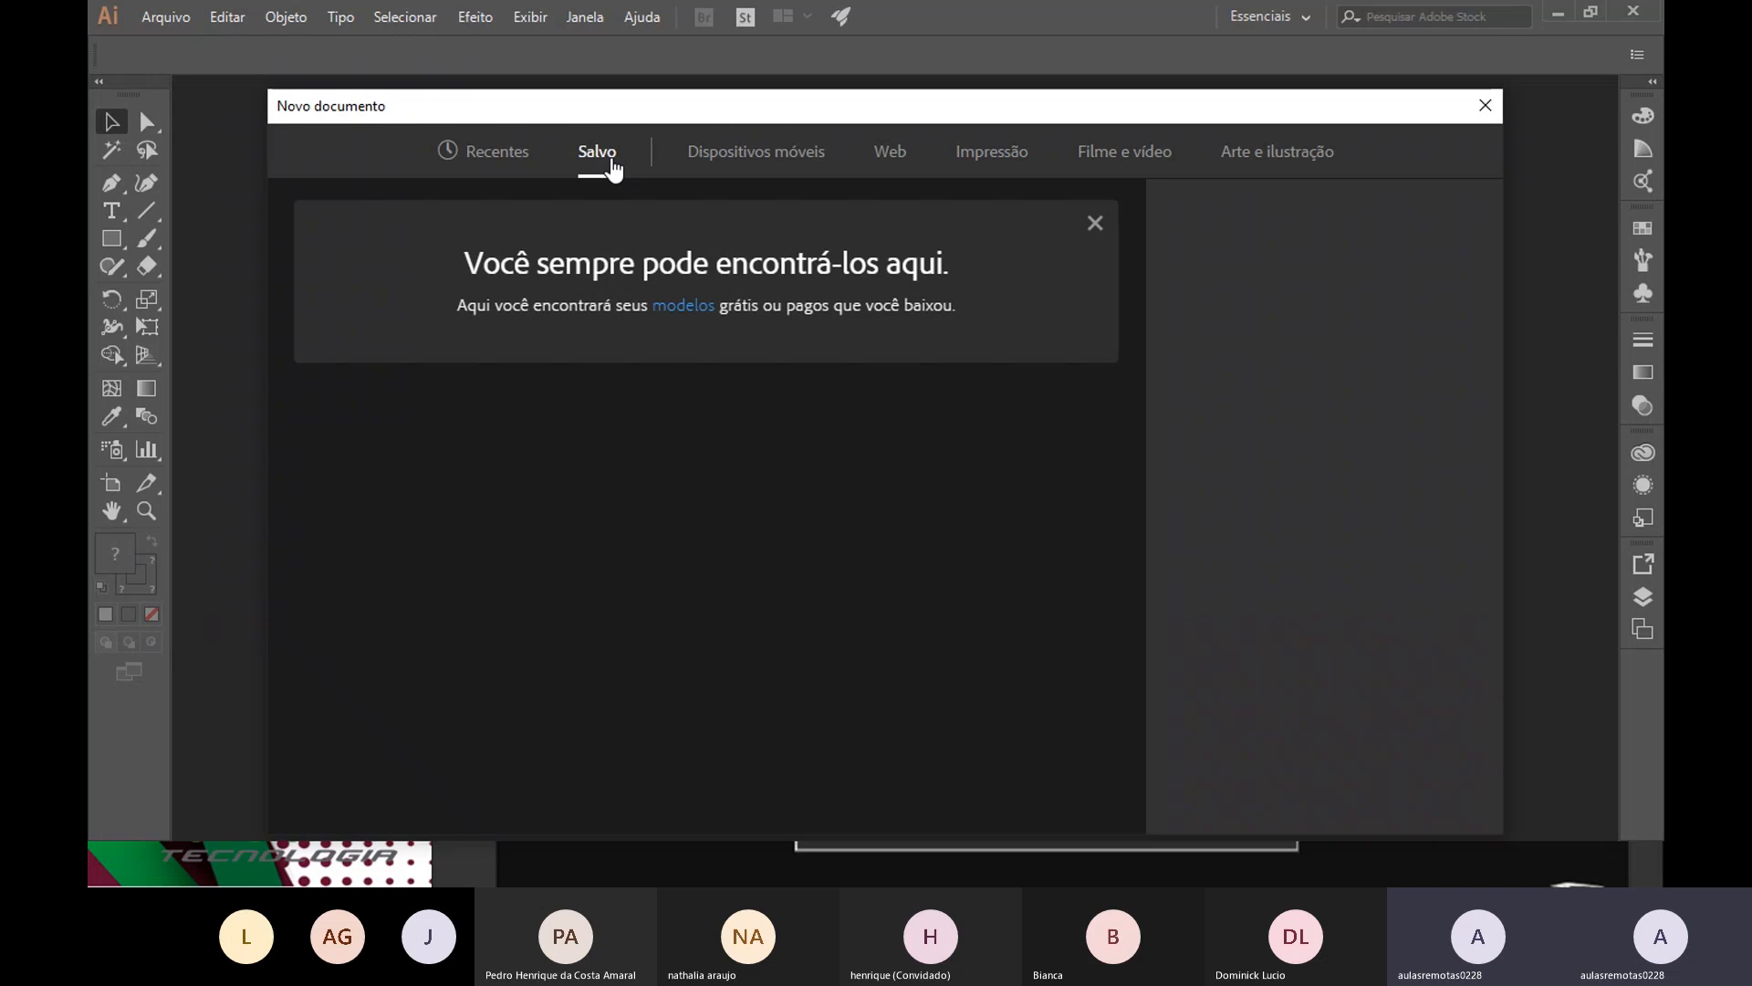
pyautogui.click(714, 160)
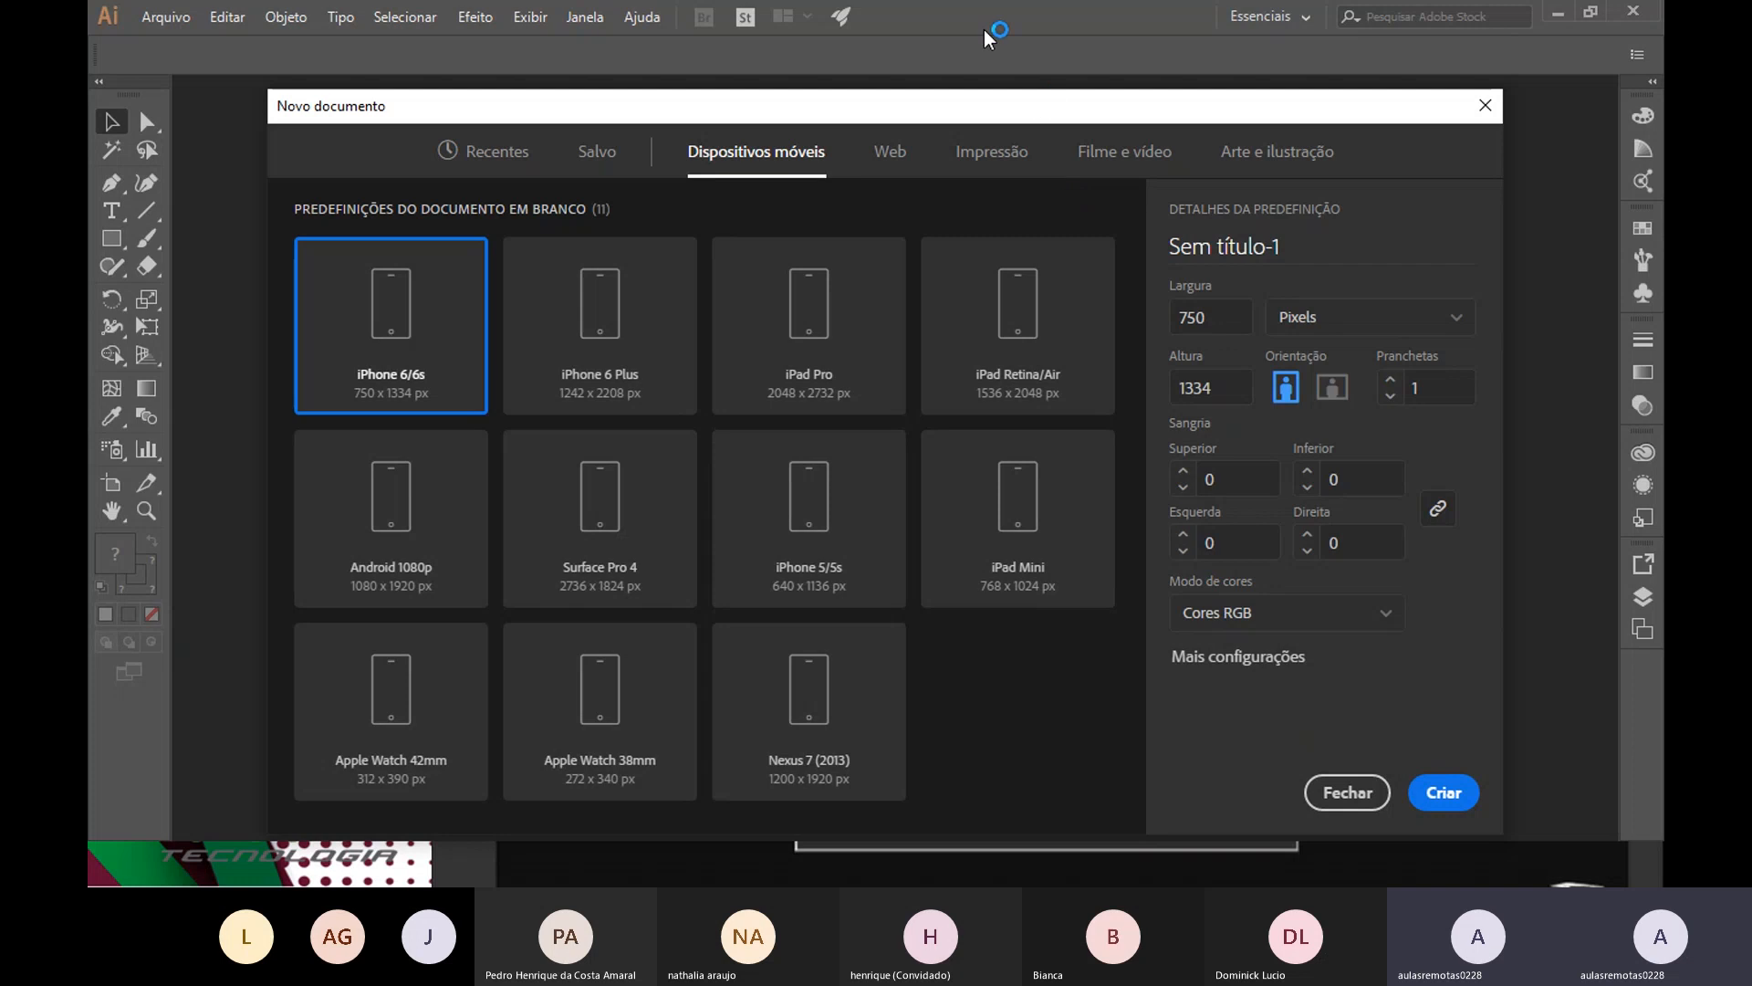
pyautogui.click(892, 154)
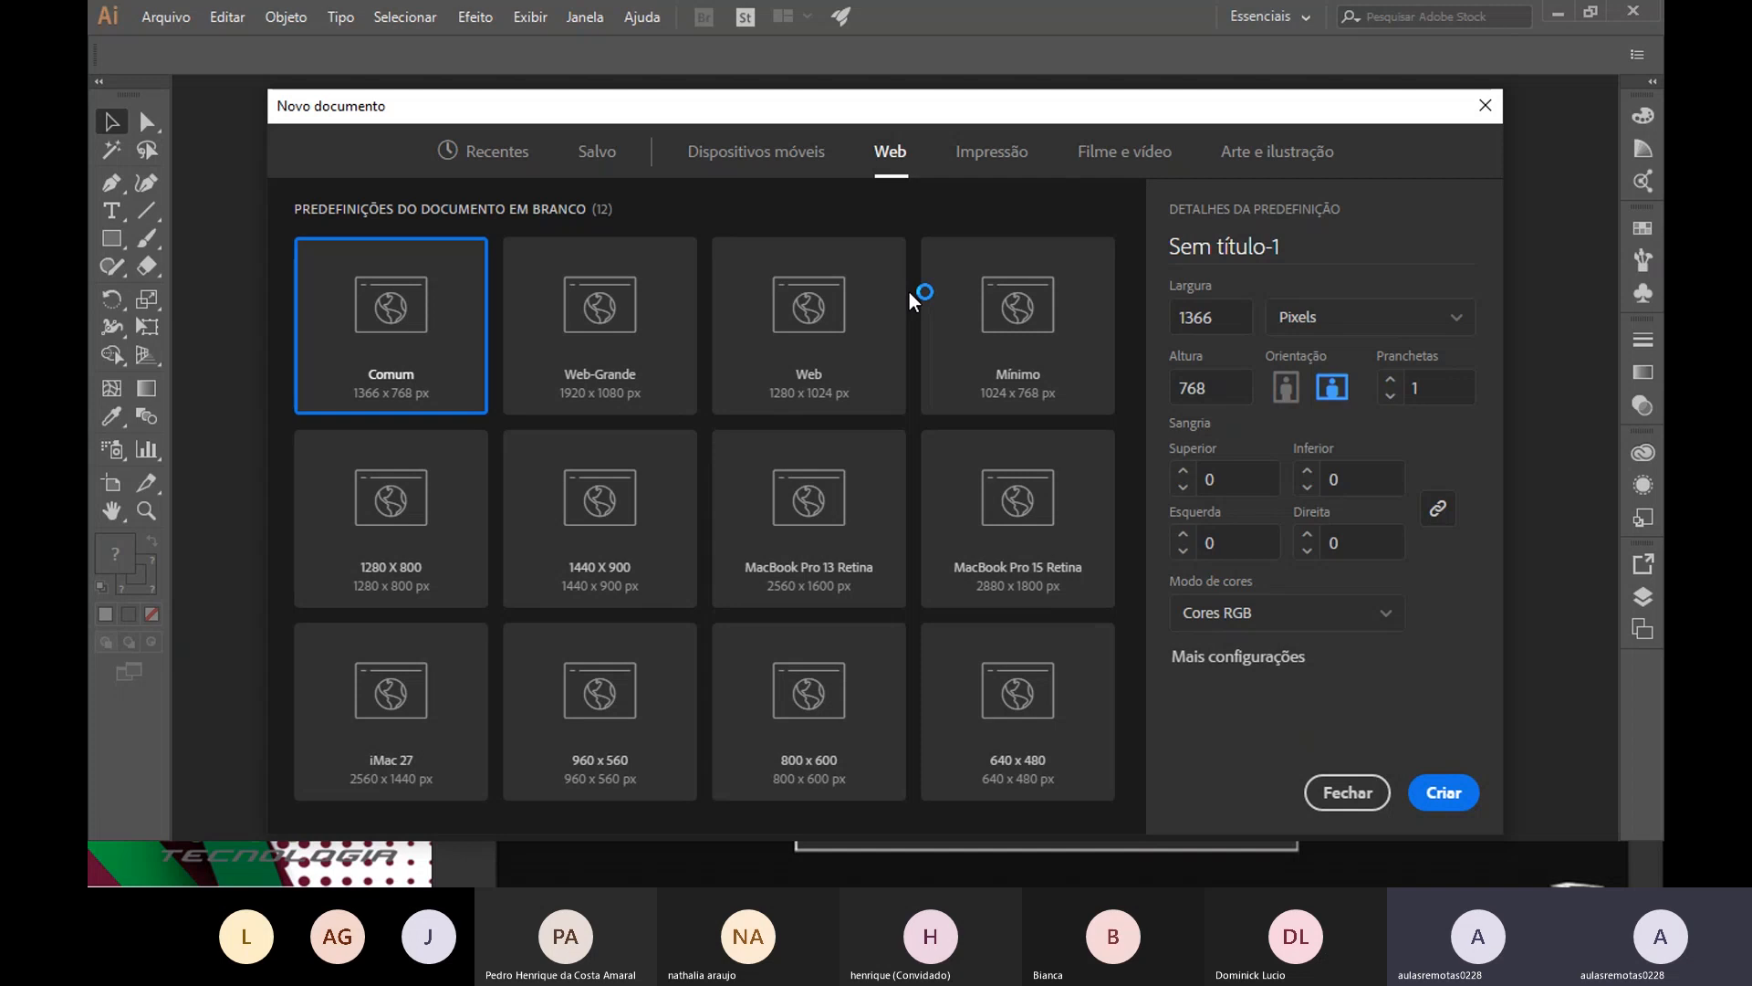
pyautogui.click(833, 361)
pyautogui.click(691, 327)
pyautogui.click(652, 528)
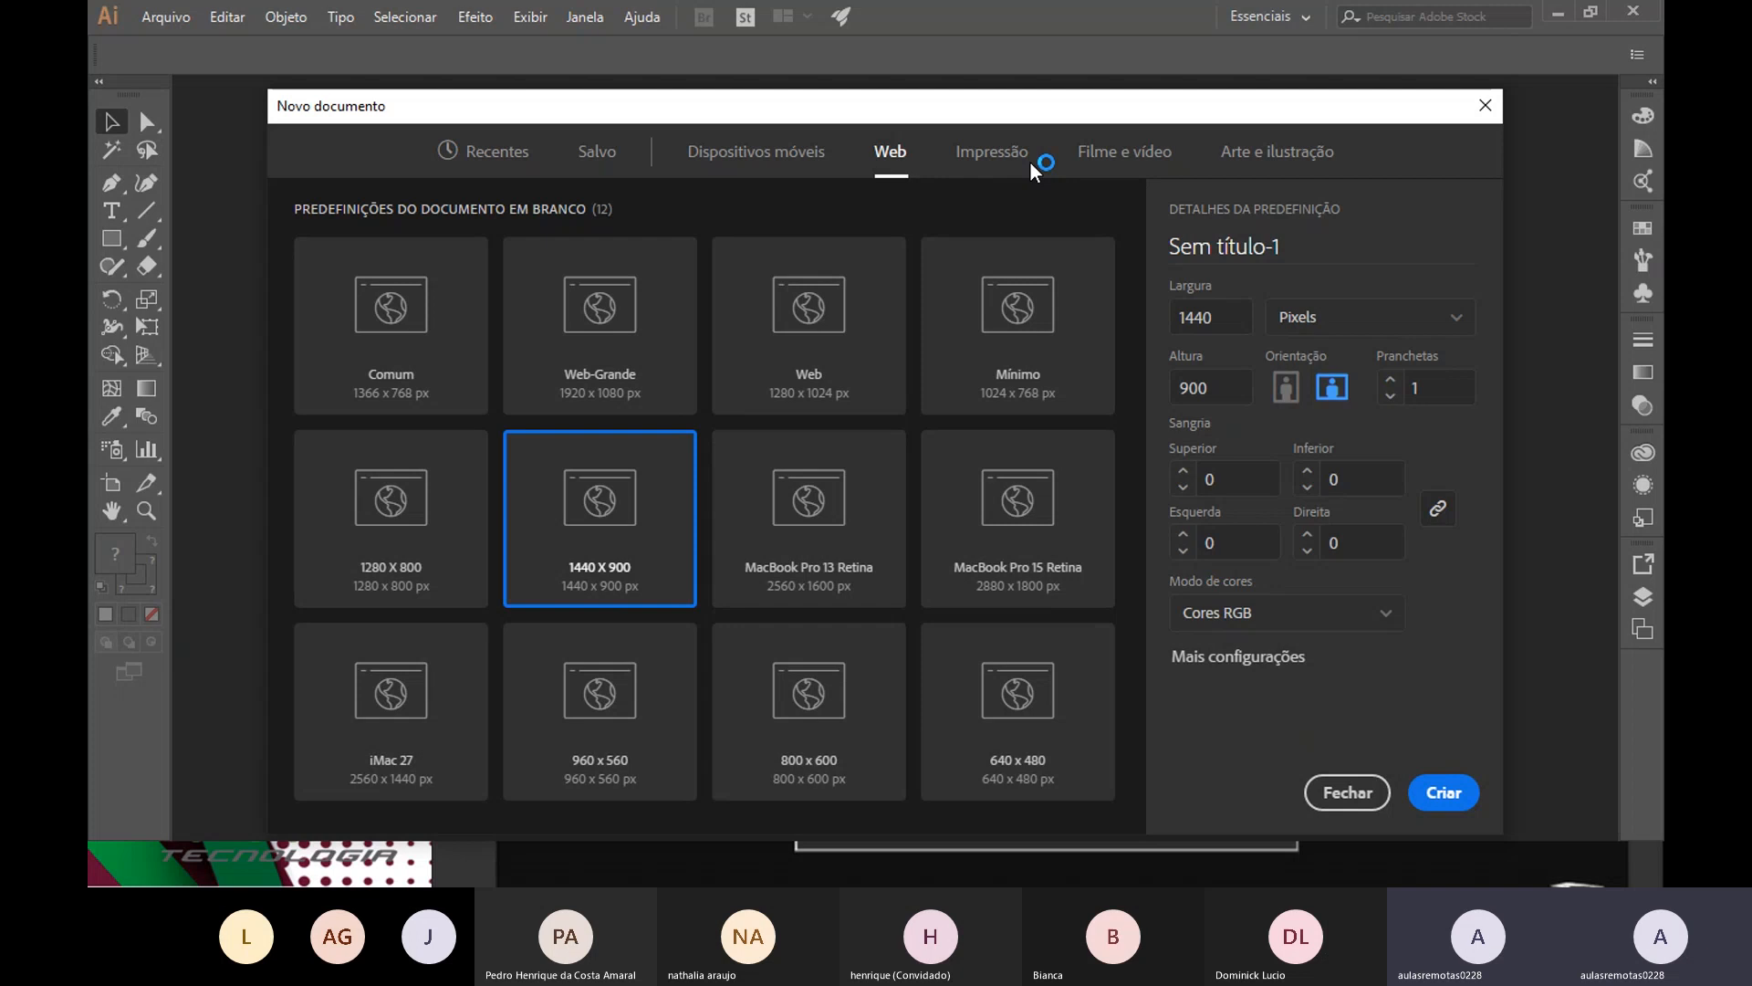
# Review the Impressão presets, trying centimetres and A4, and look through the Filme e vídeo and Arte e ilustração presets
pyautogui.click(970, 161)
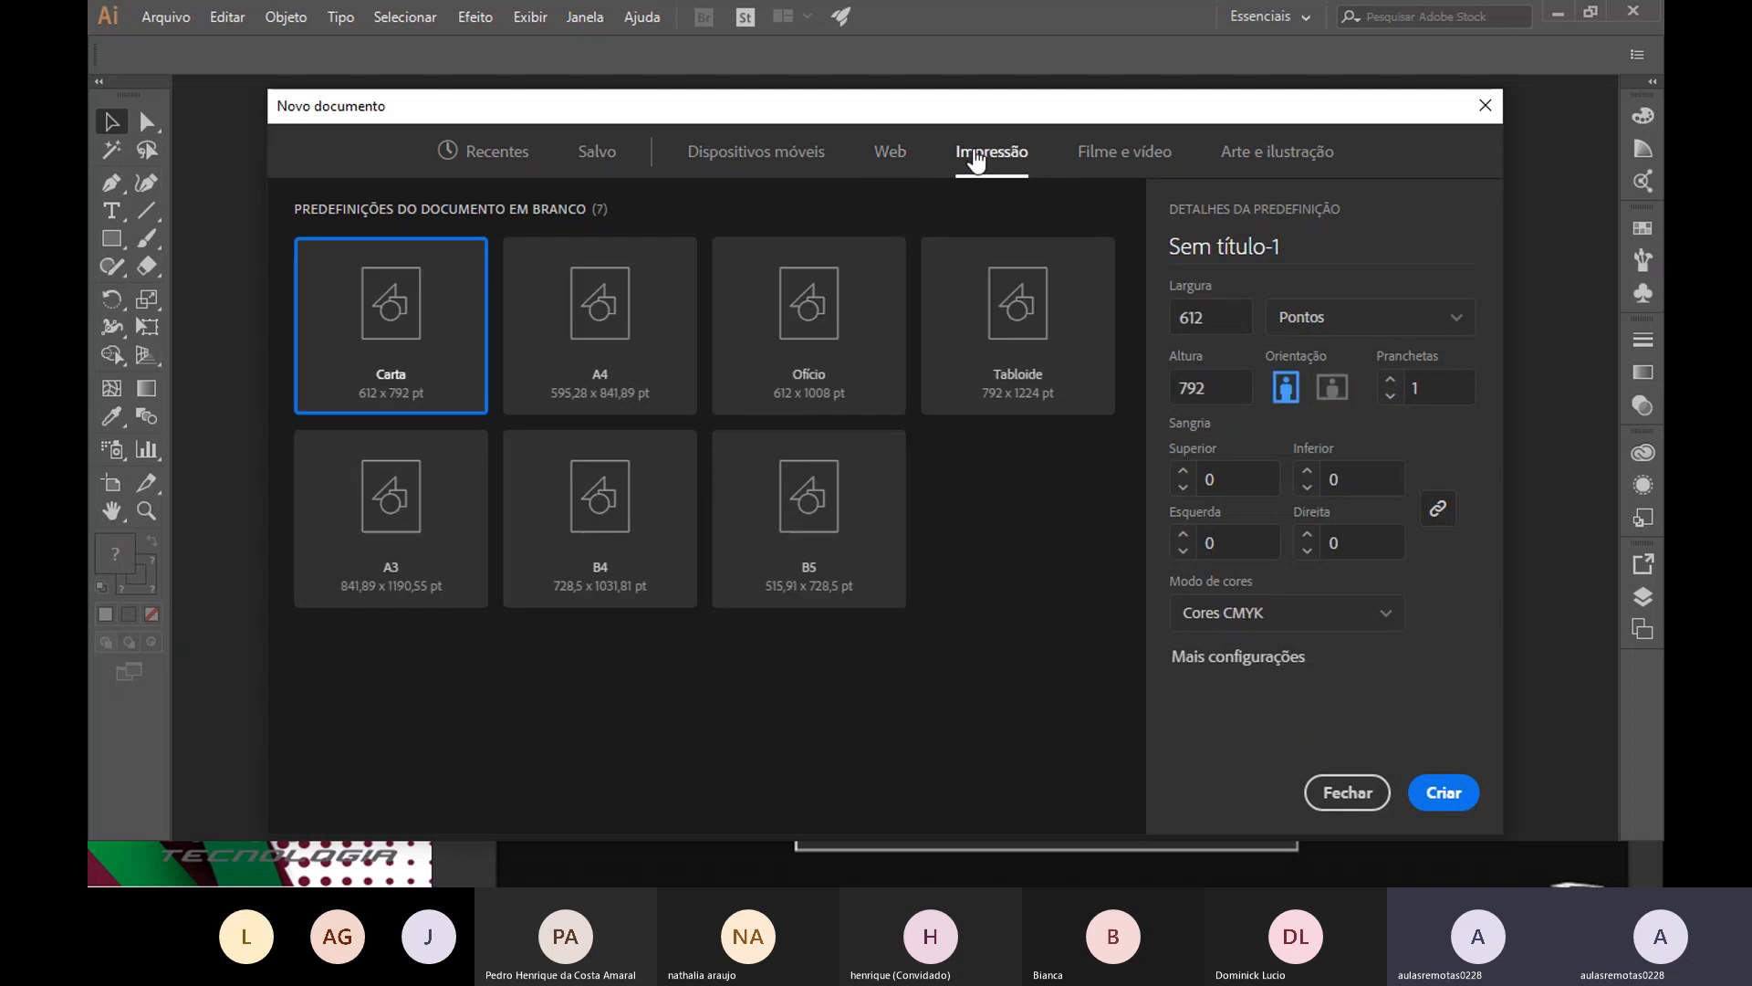
pyautogui.click(1328, 324)
pyautogui.click(1319, 518)
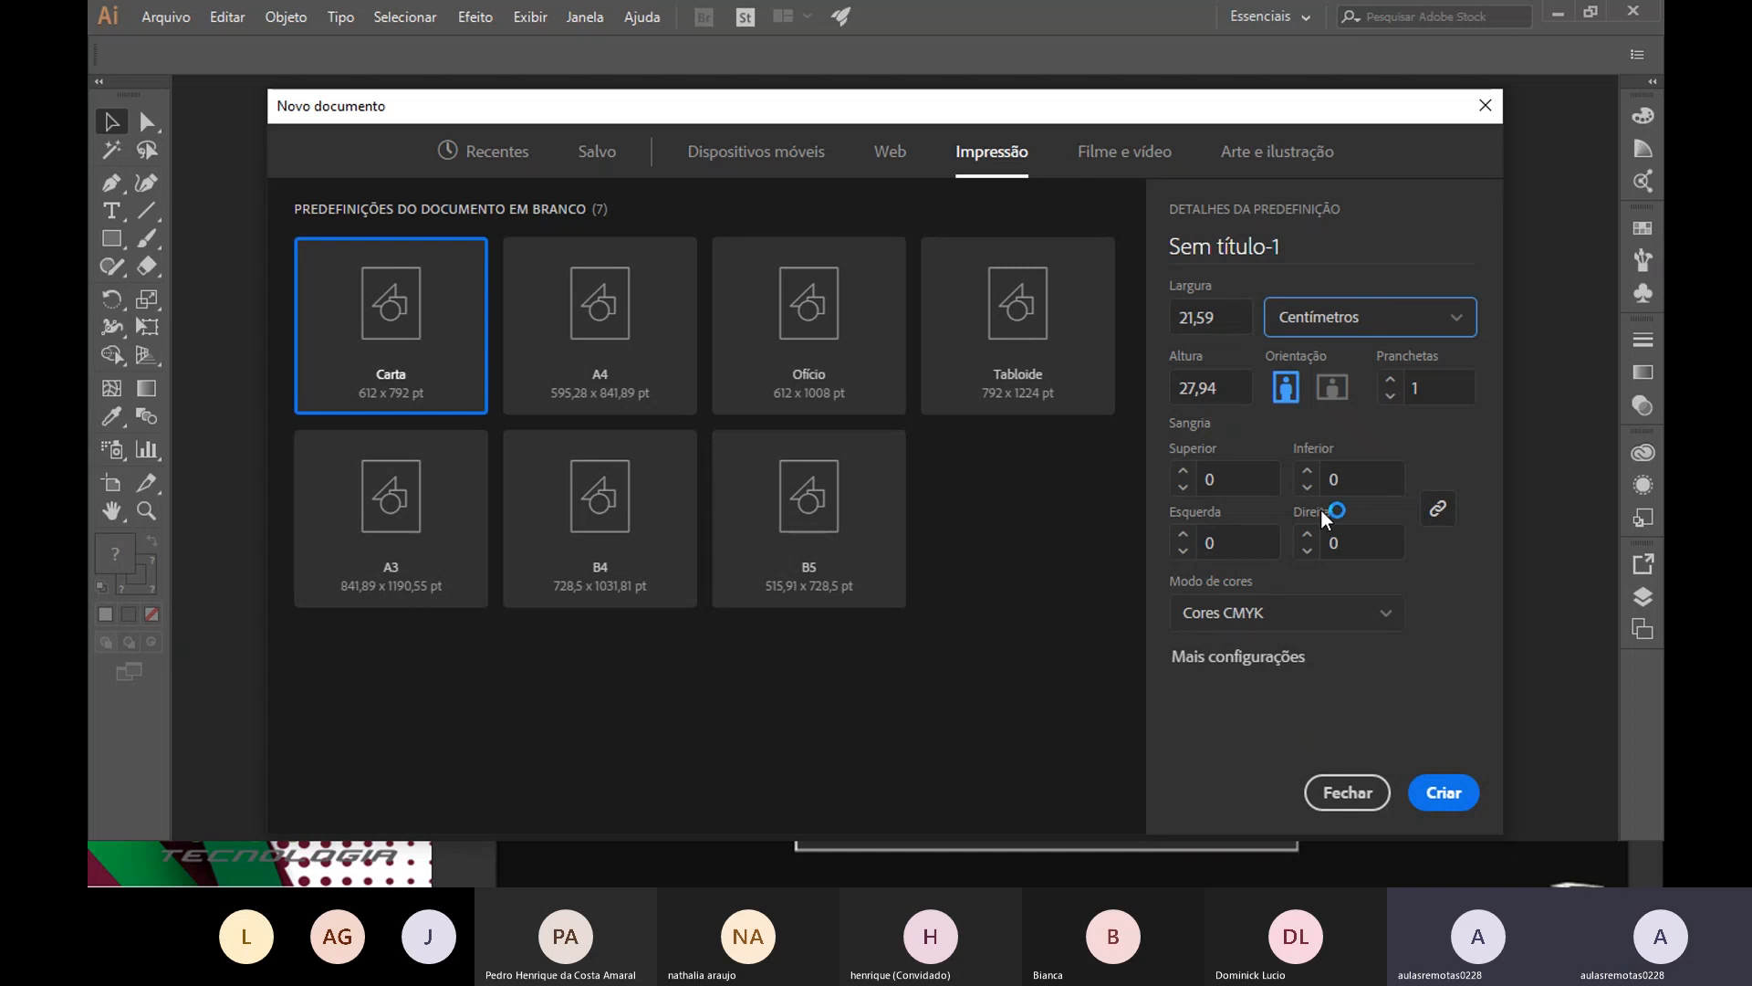
pyautogui.click(677, 315)
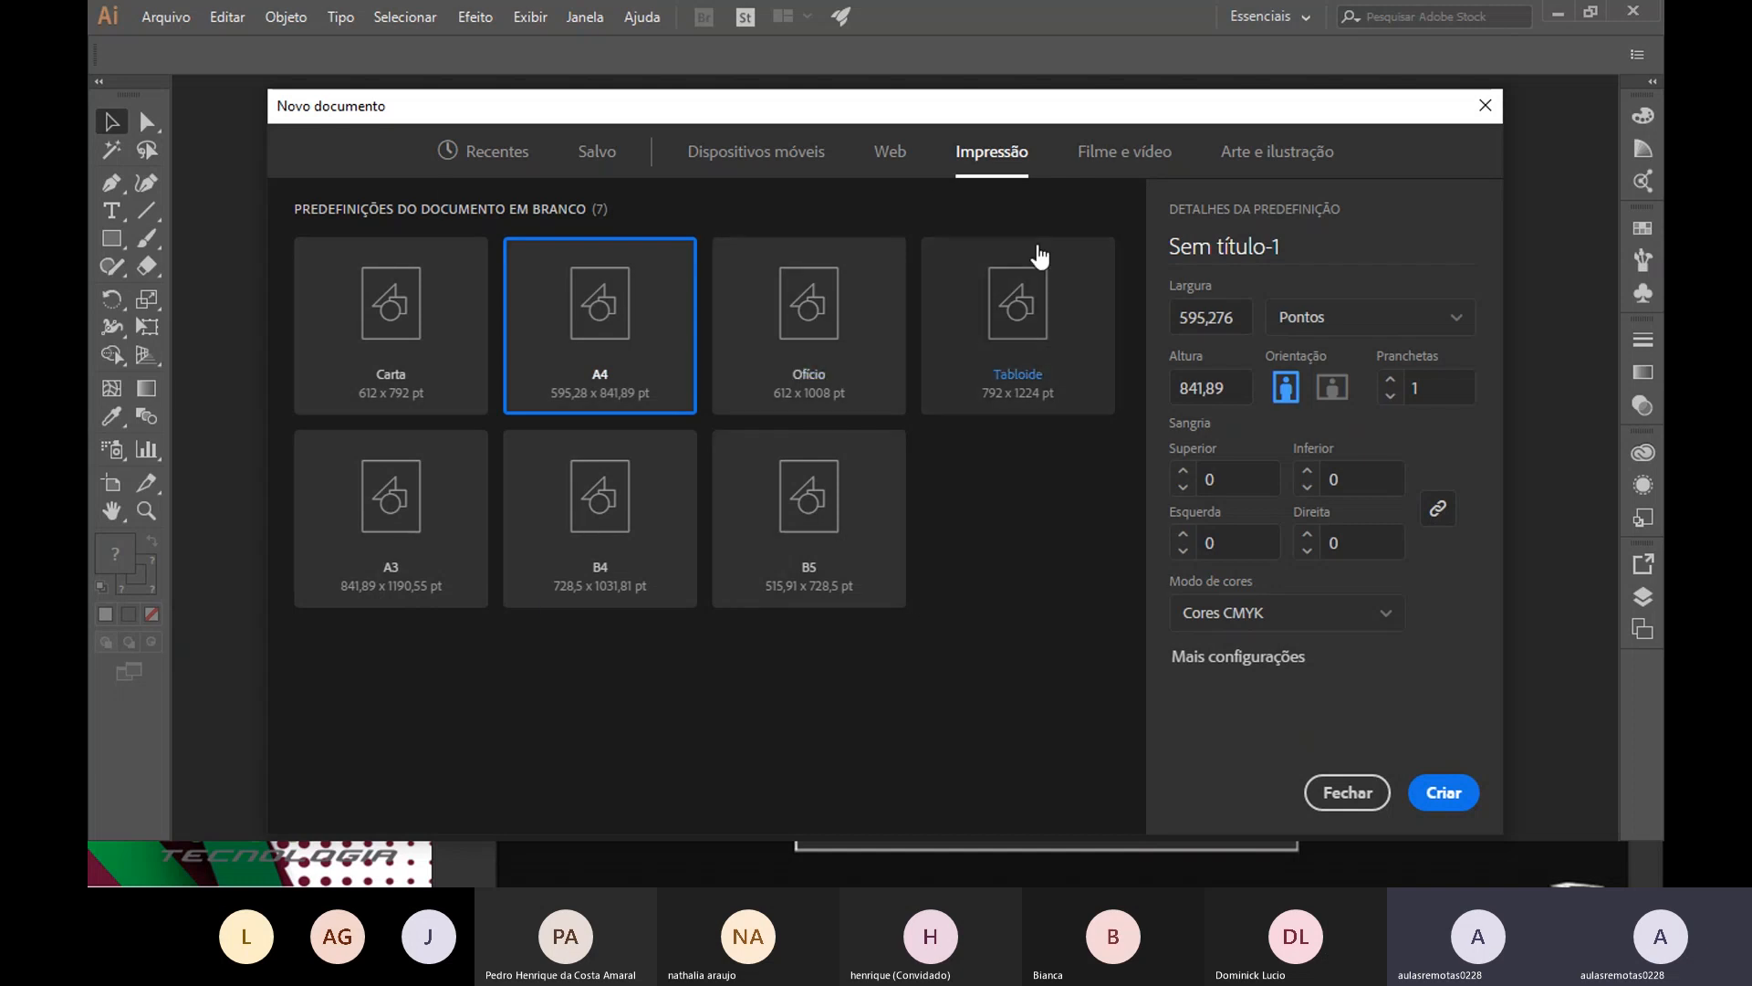
pyautogui.click(1152, 153)
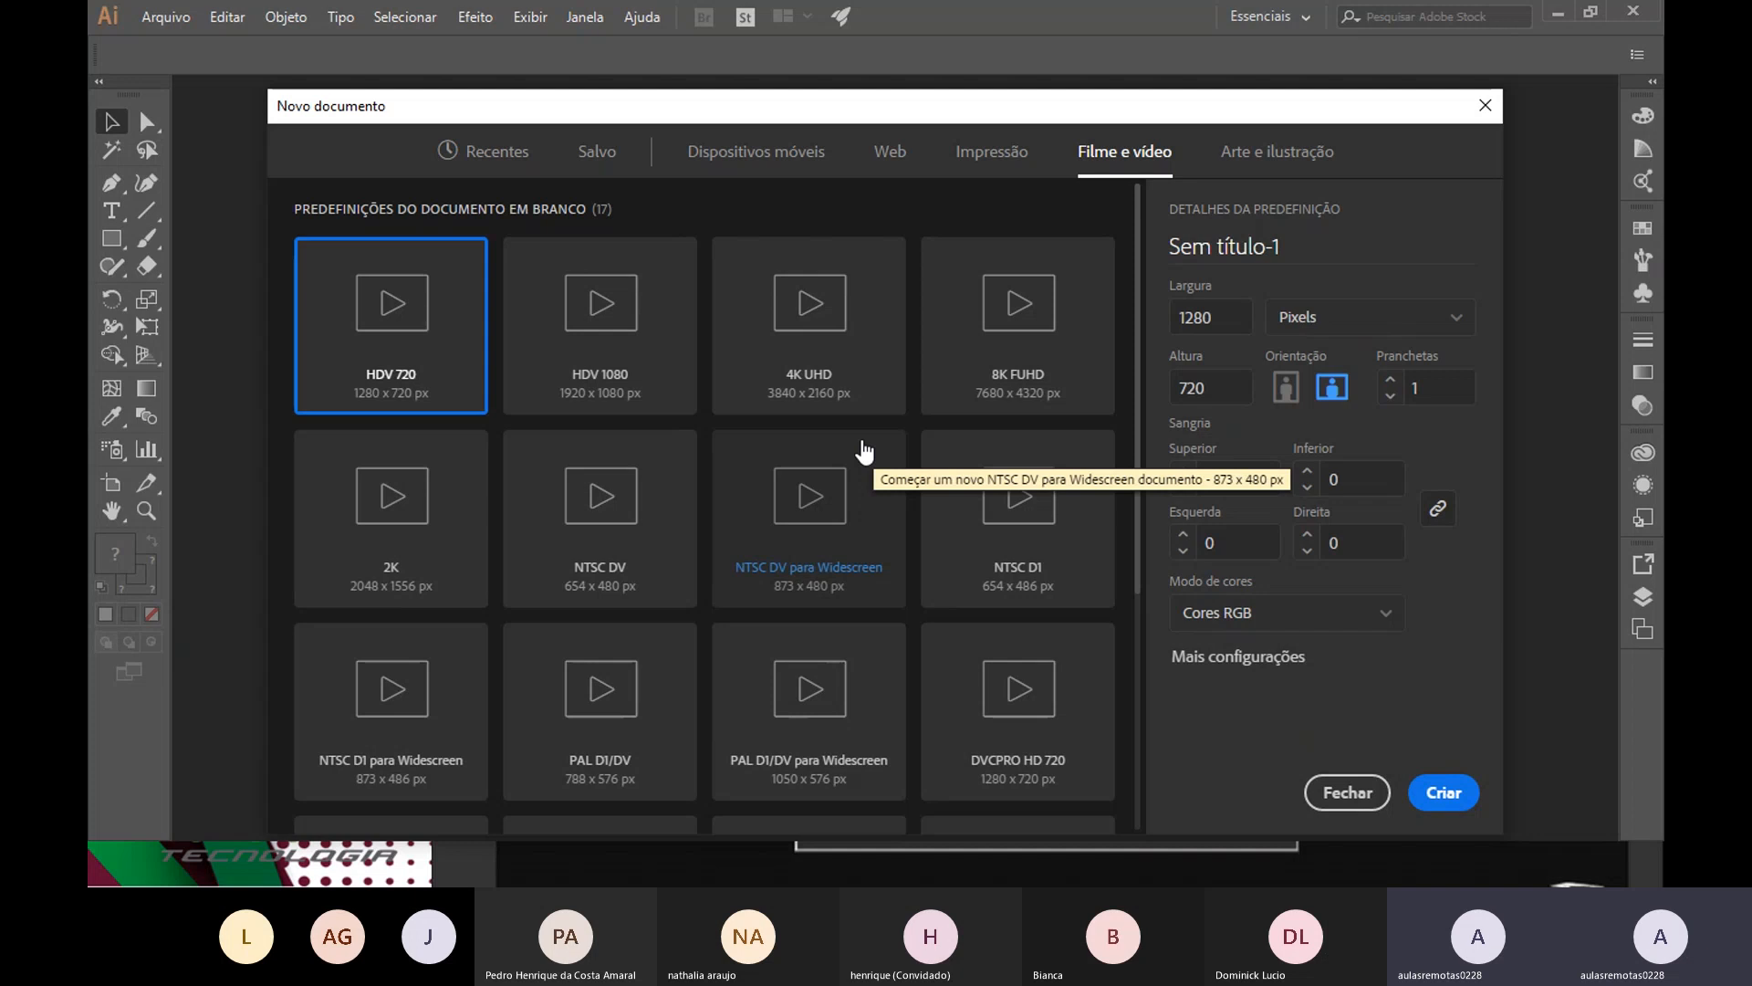
pyautogui.click(1278, 152)
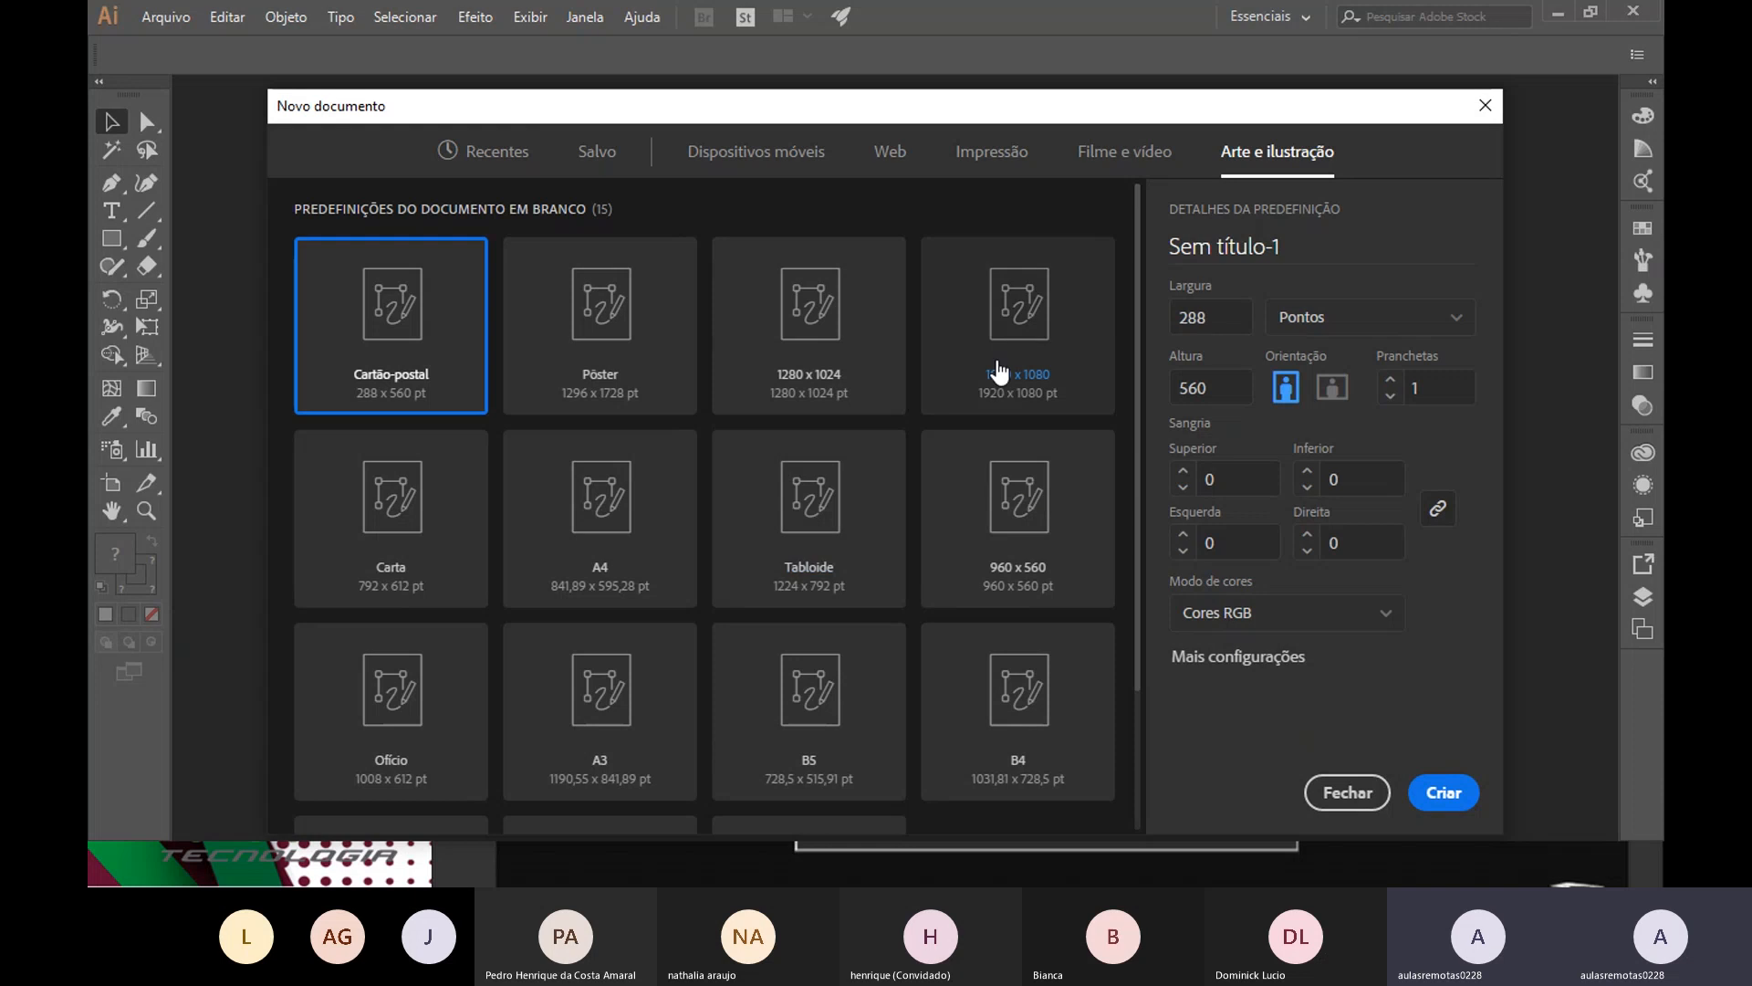
# Choose the A4 preset from the Impressão category and name the new document "aula"
pyautogui.click(966, 165)
pyautogui.click(537, 356)
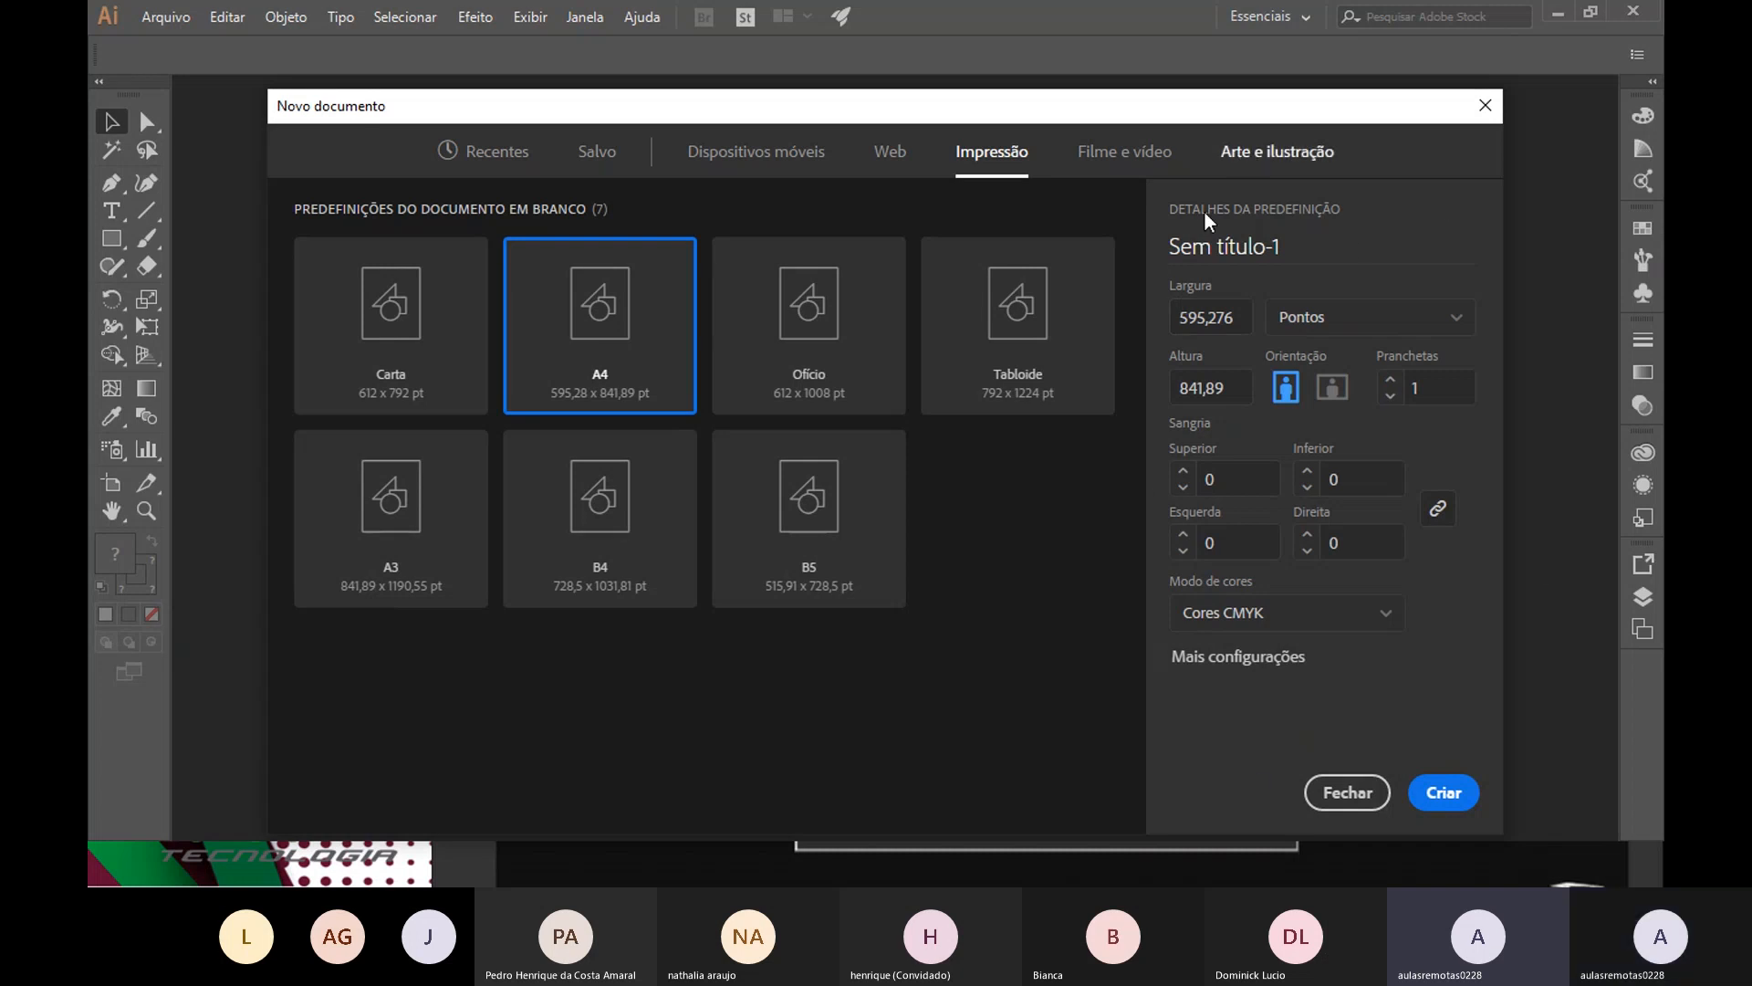
pyautogui.click(1349, 792)
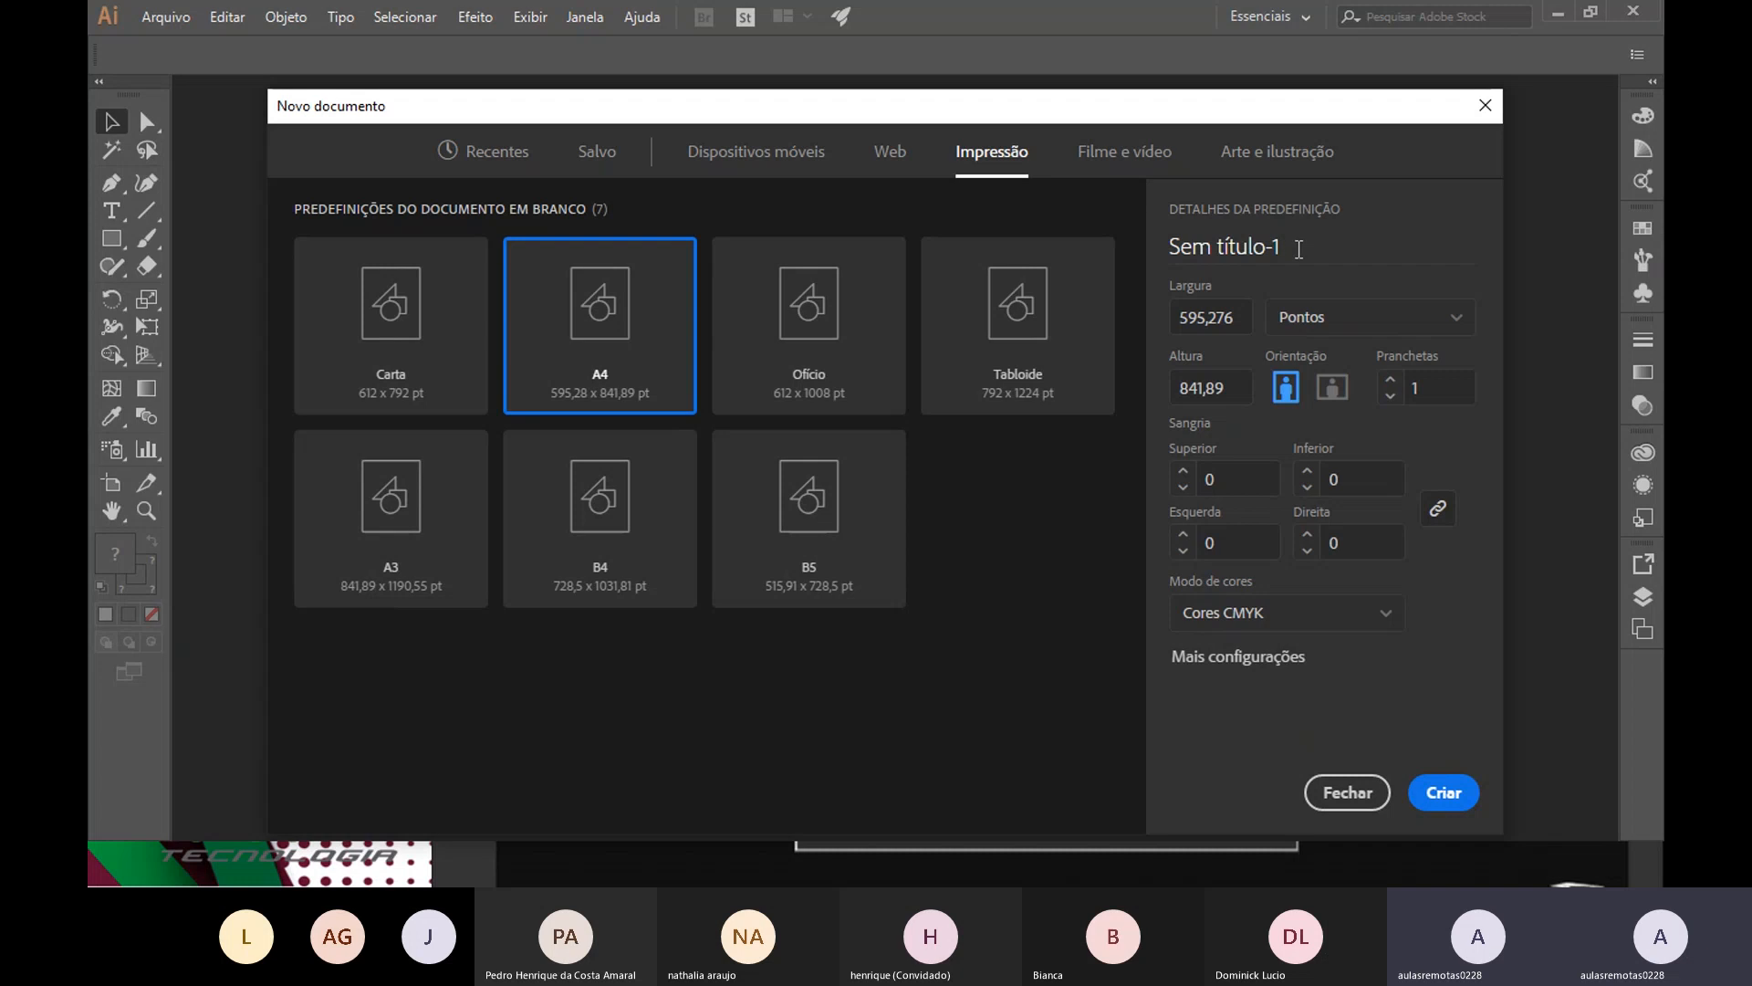
pyautogui.moveTo(1299, 245); pyautogui.dragTo(1142, 229)
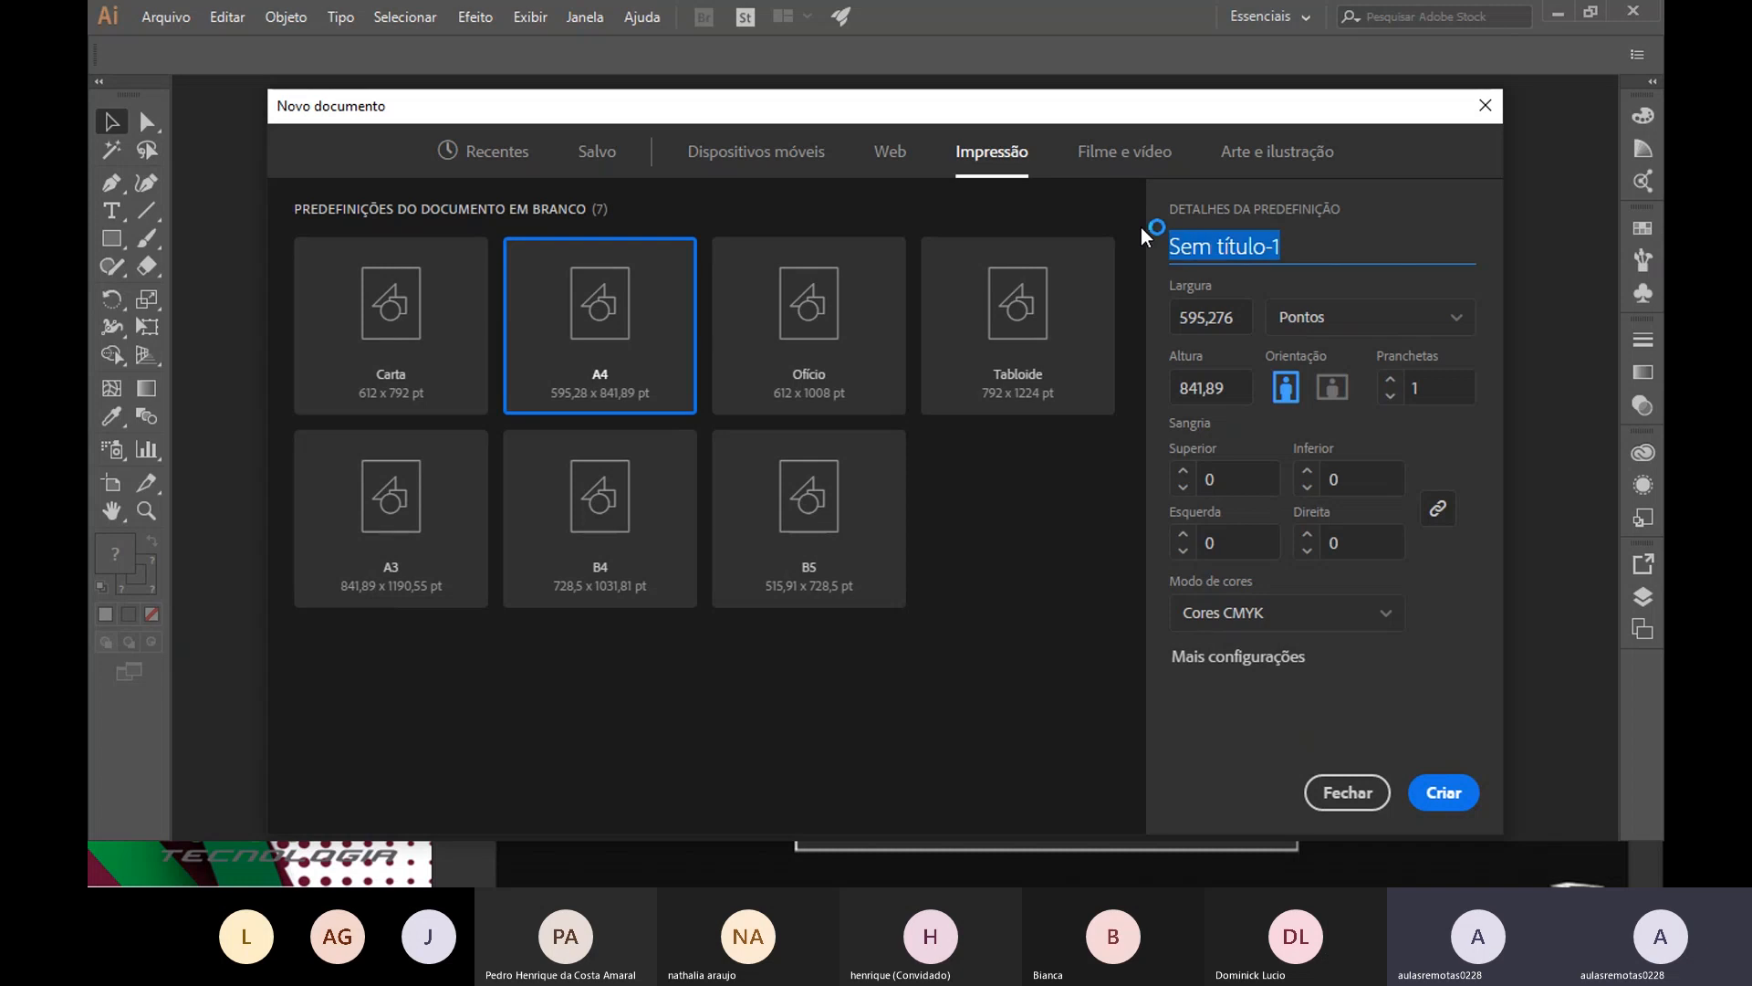
pyautogui.write('aula')
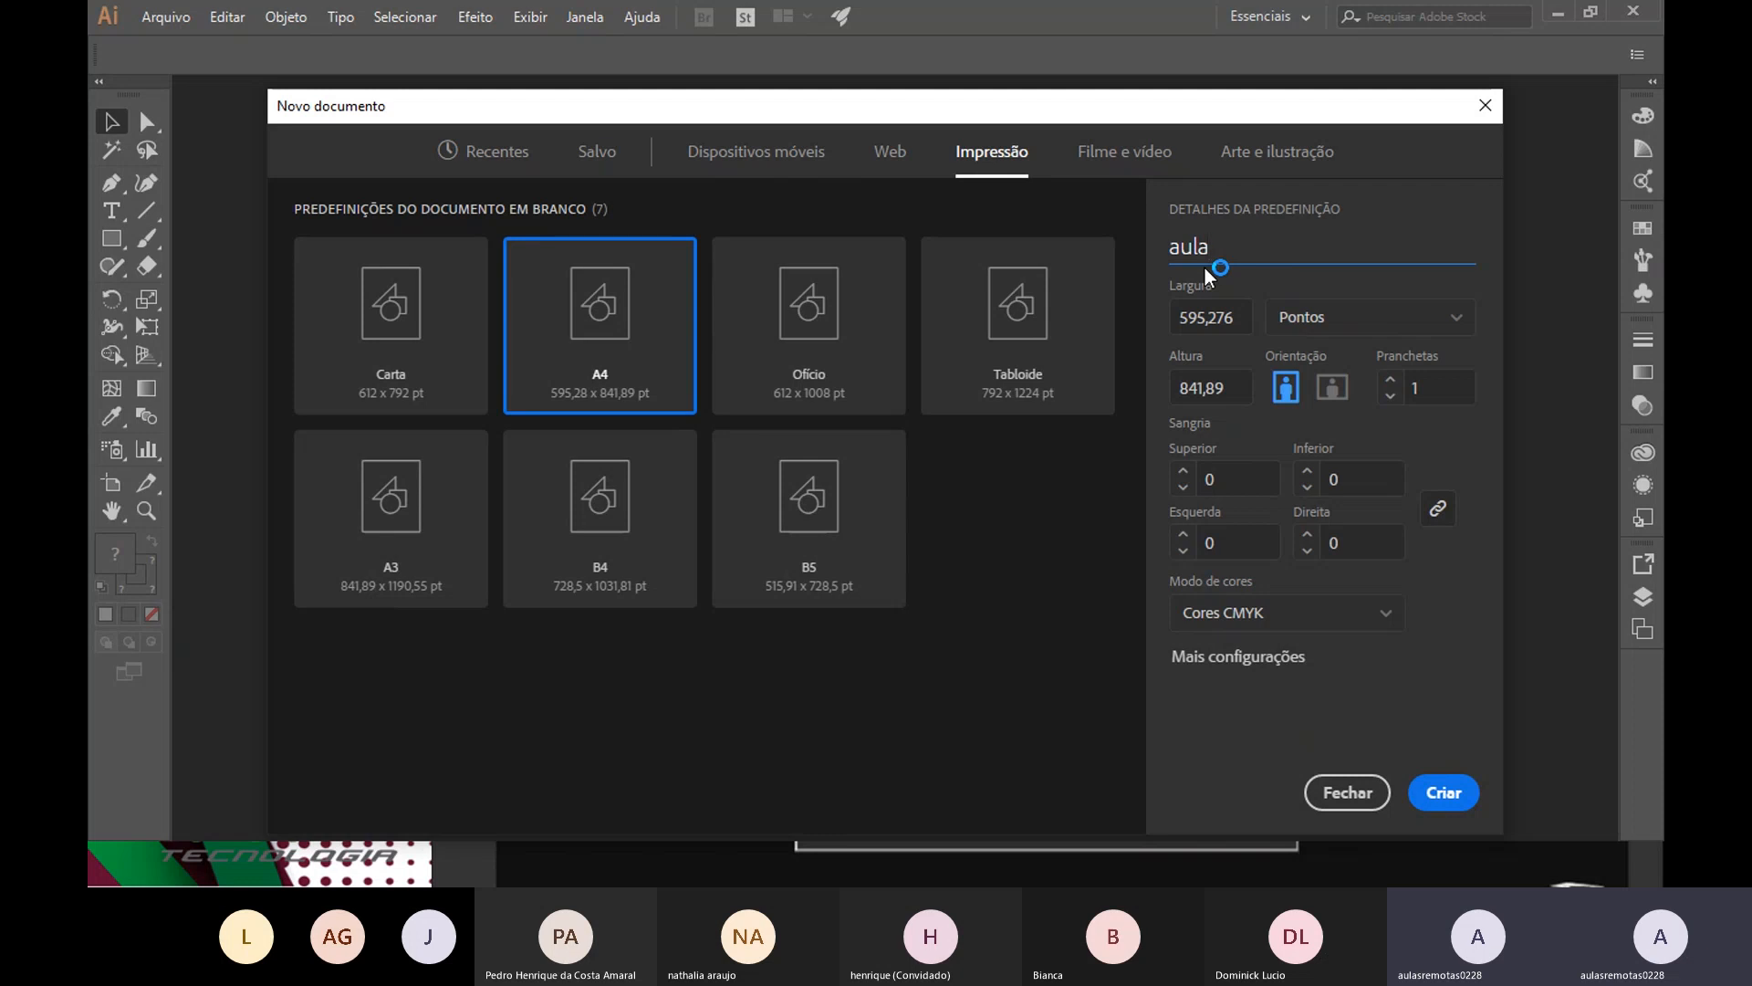
# Set the new document's units to centimetres, with a width of 20 cm and a height of 20 cm
pyautogui.click(1337, 322)
pyautogui.click(1335, 320)
pyautogui.click(1376, 320)
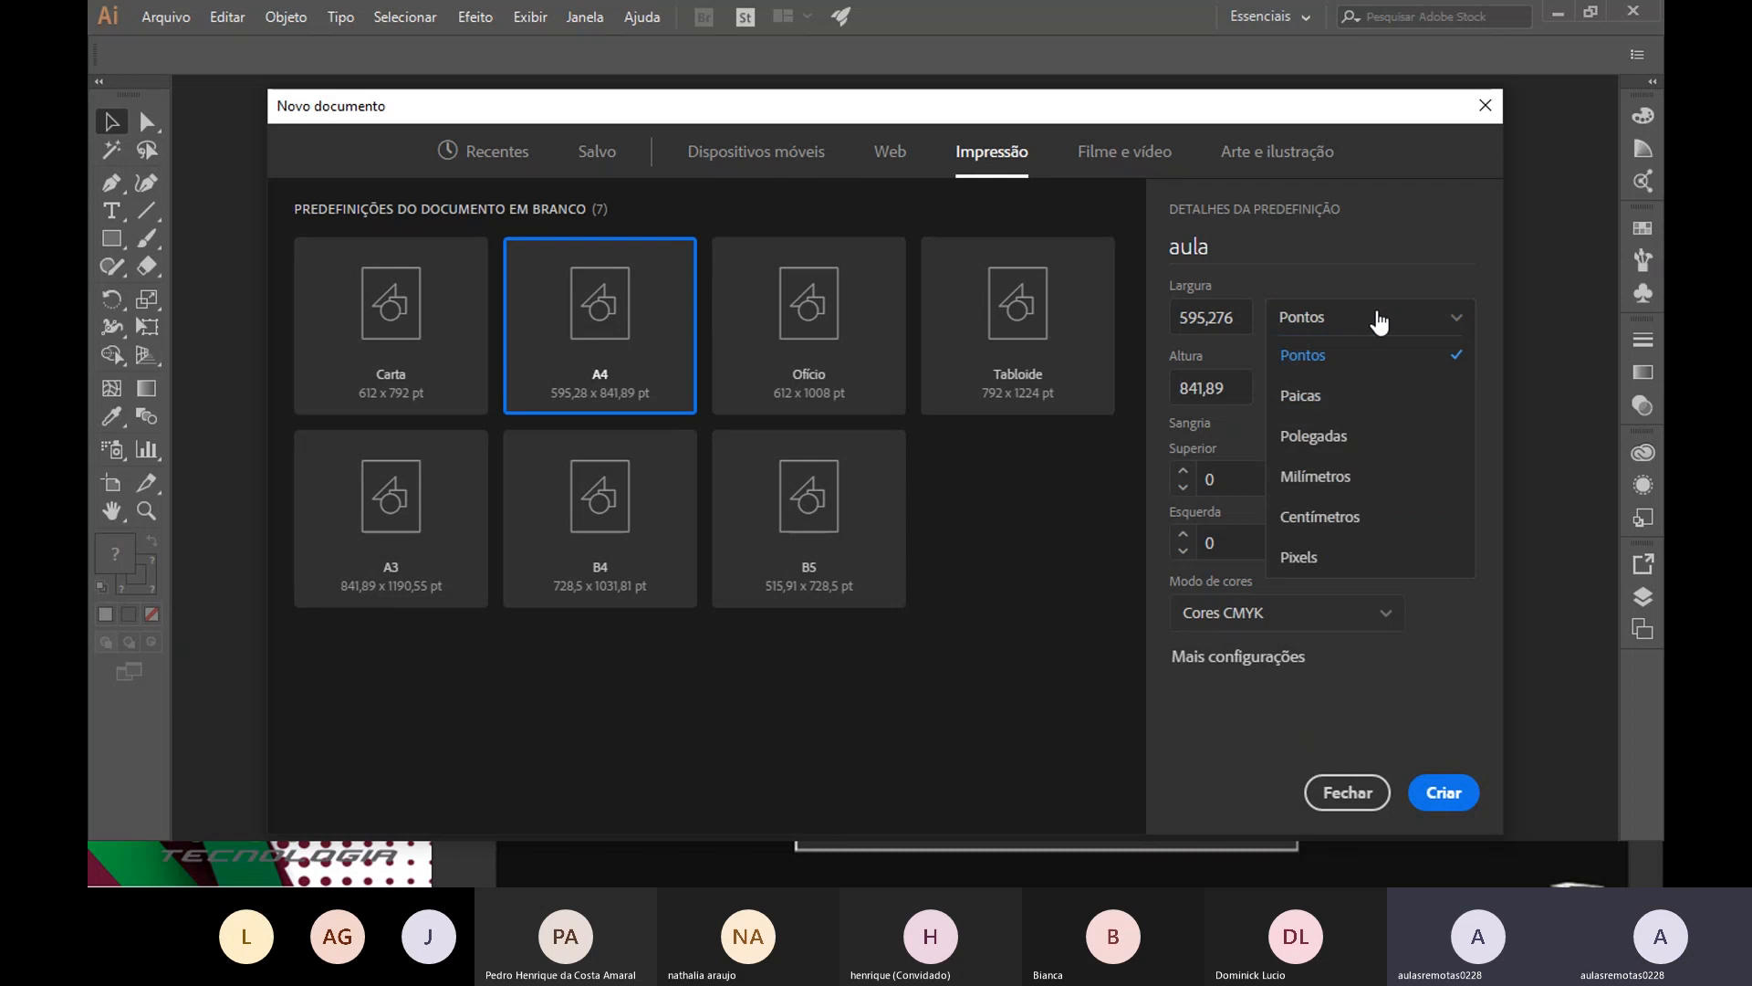
pyautogui.click(1363, 526)
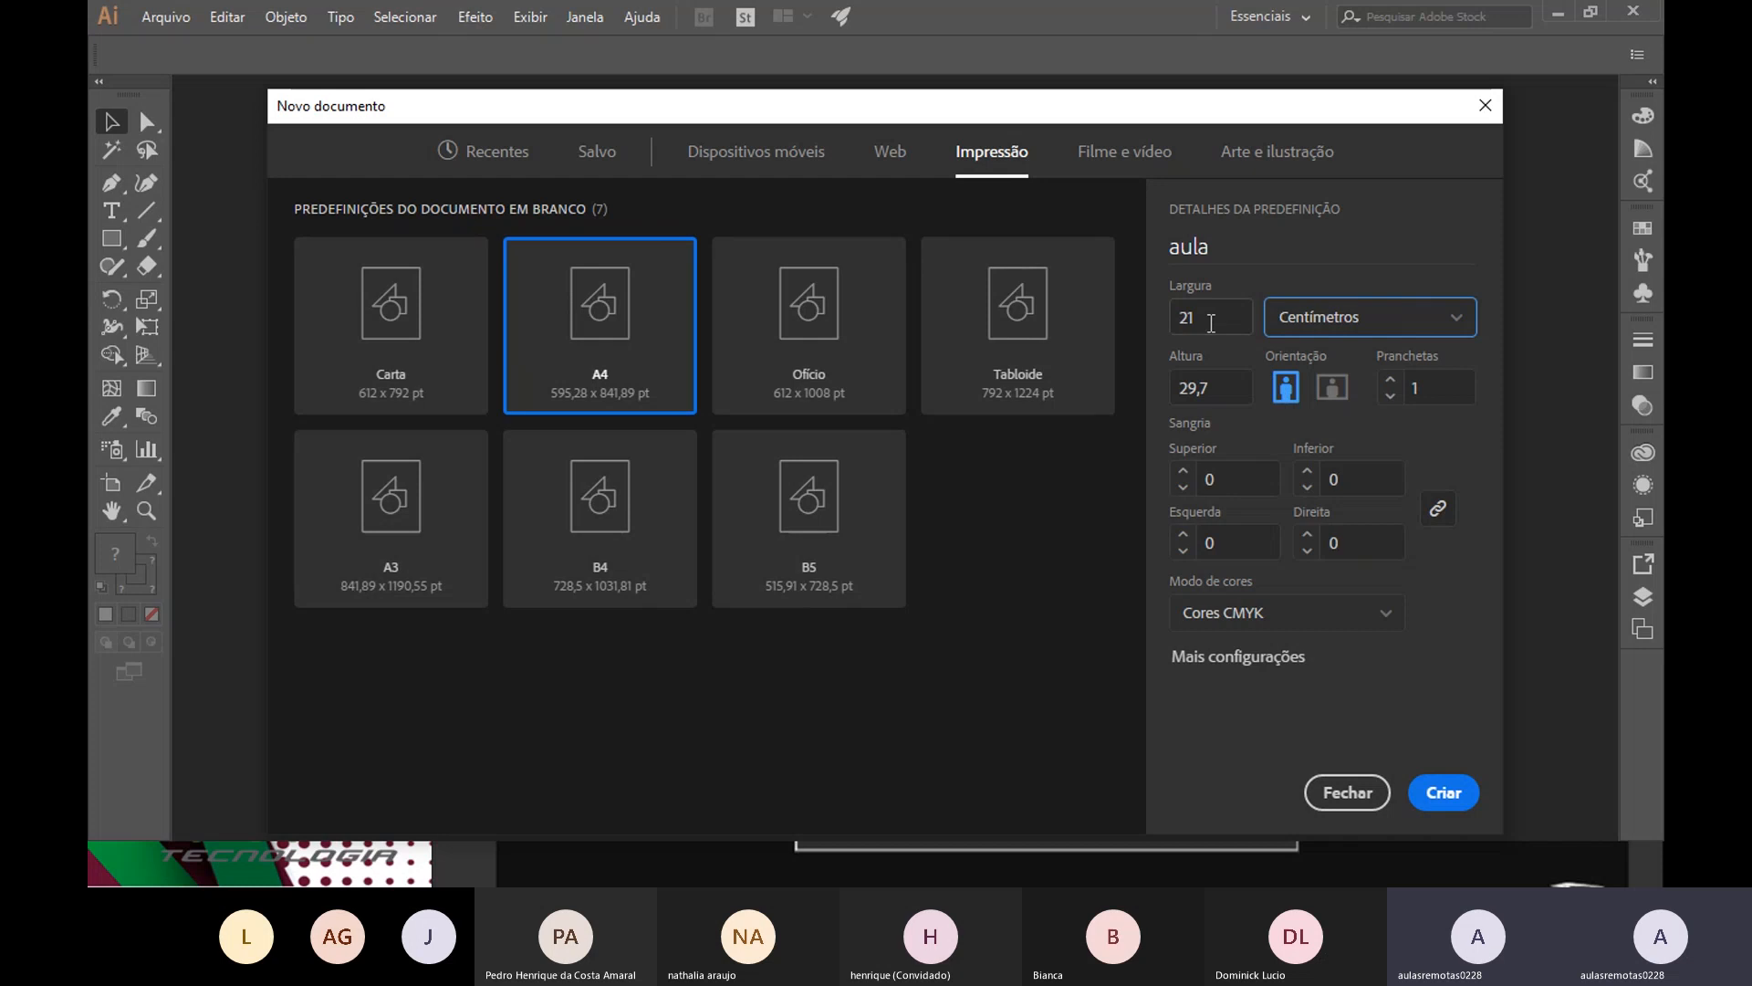
pyautogui.moveTo(1210, 321); pyautogui.dragTo(1054, 305)
pyautogui.write('2120')
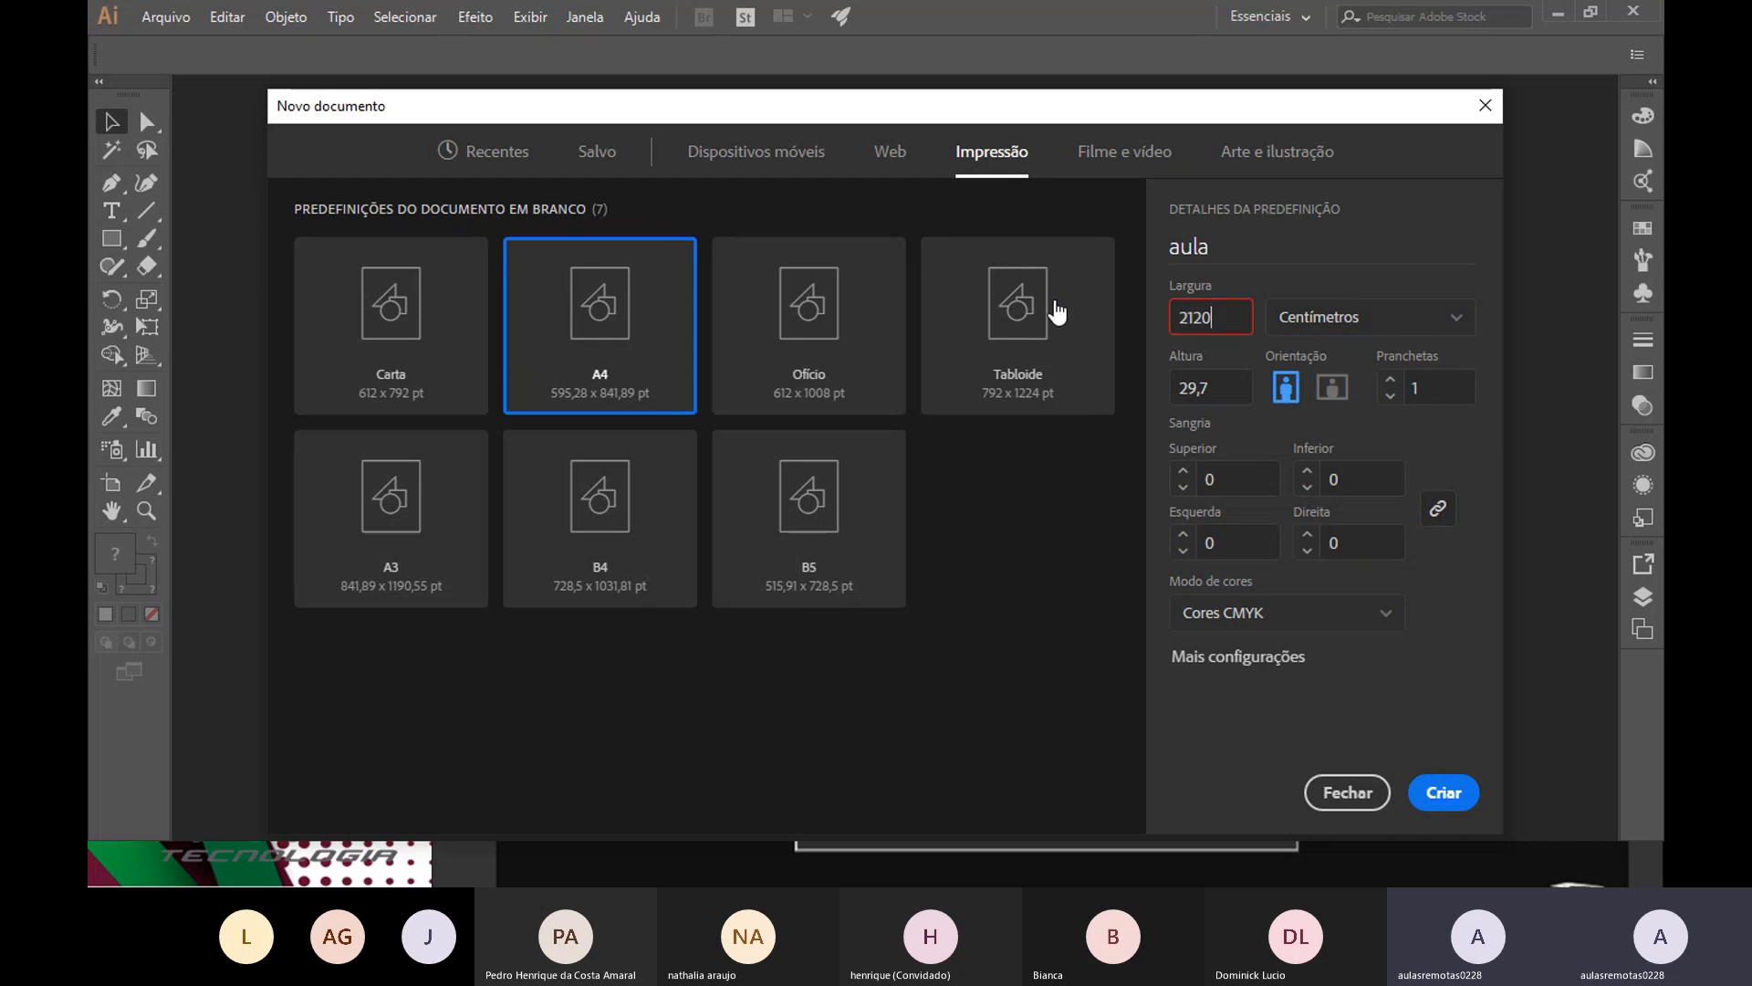
pyautogui.press('BackSpace')
pyautogui.press('BackSpace')
pyautogui.press('BackSpace')
pyautogui.press('BackSpace')
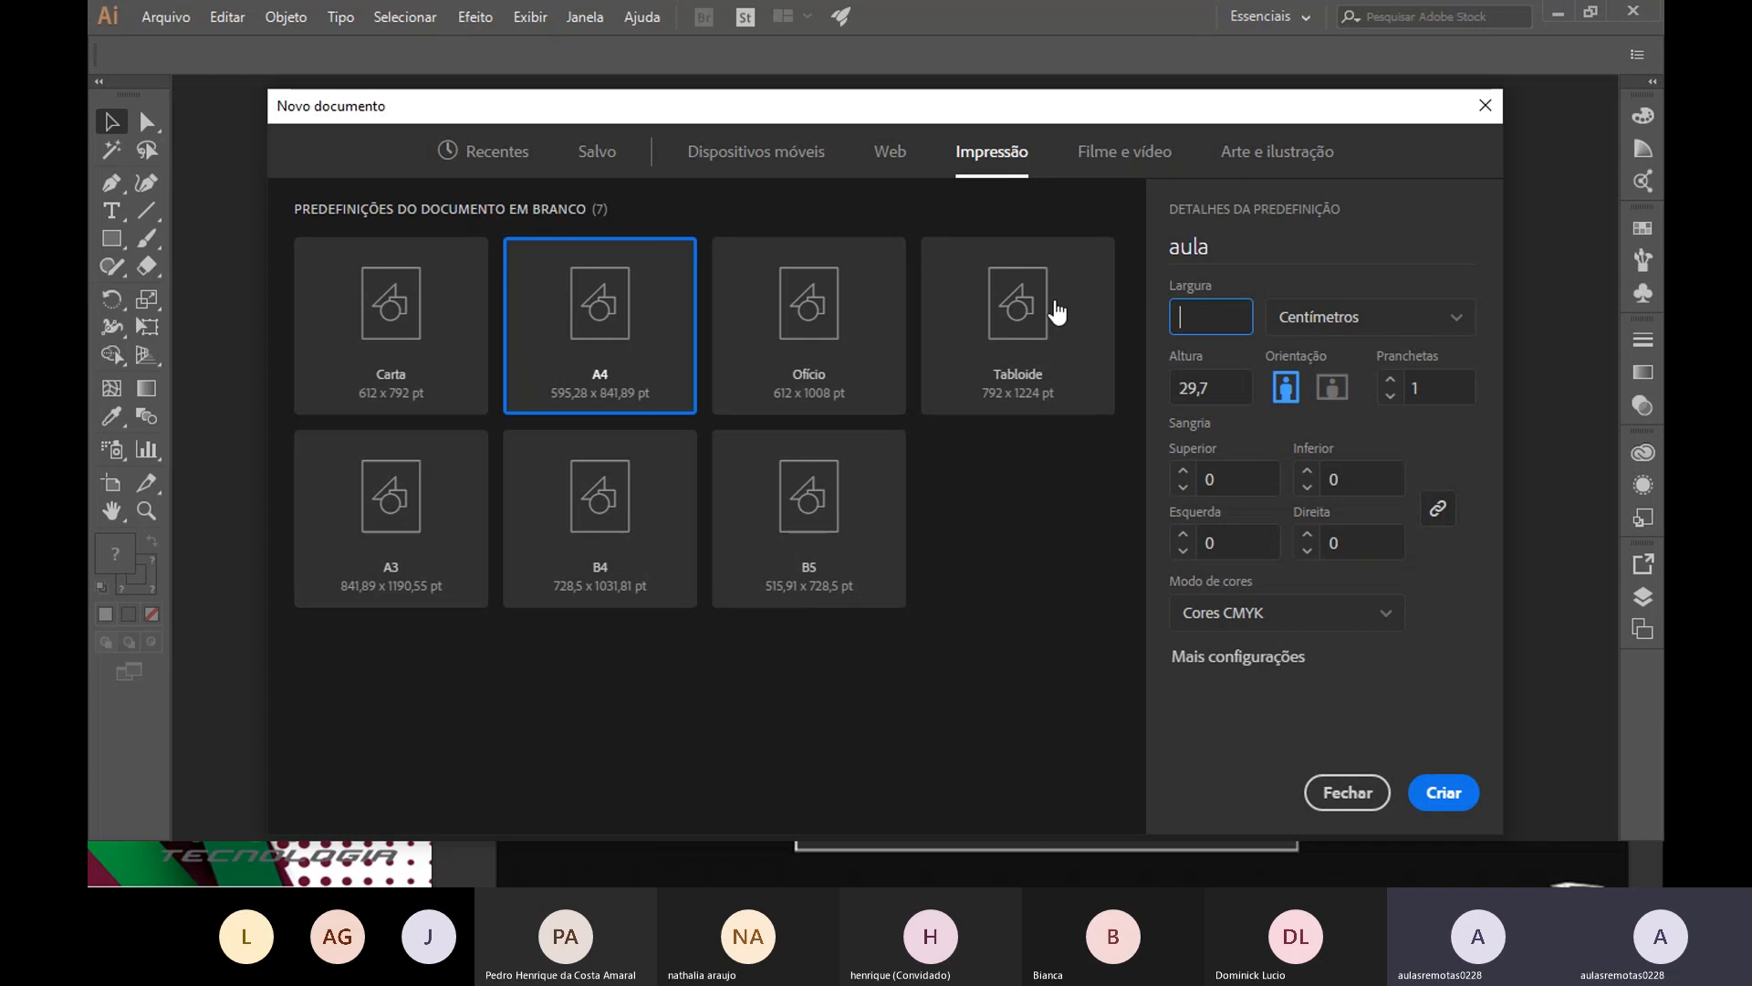
pyautogui.write('20')
pyautogui.press('Tab')
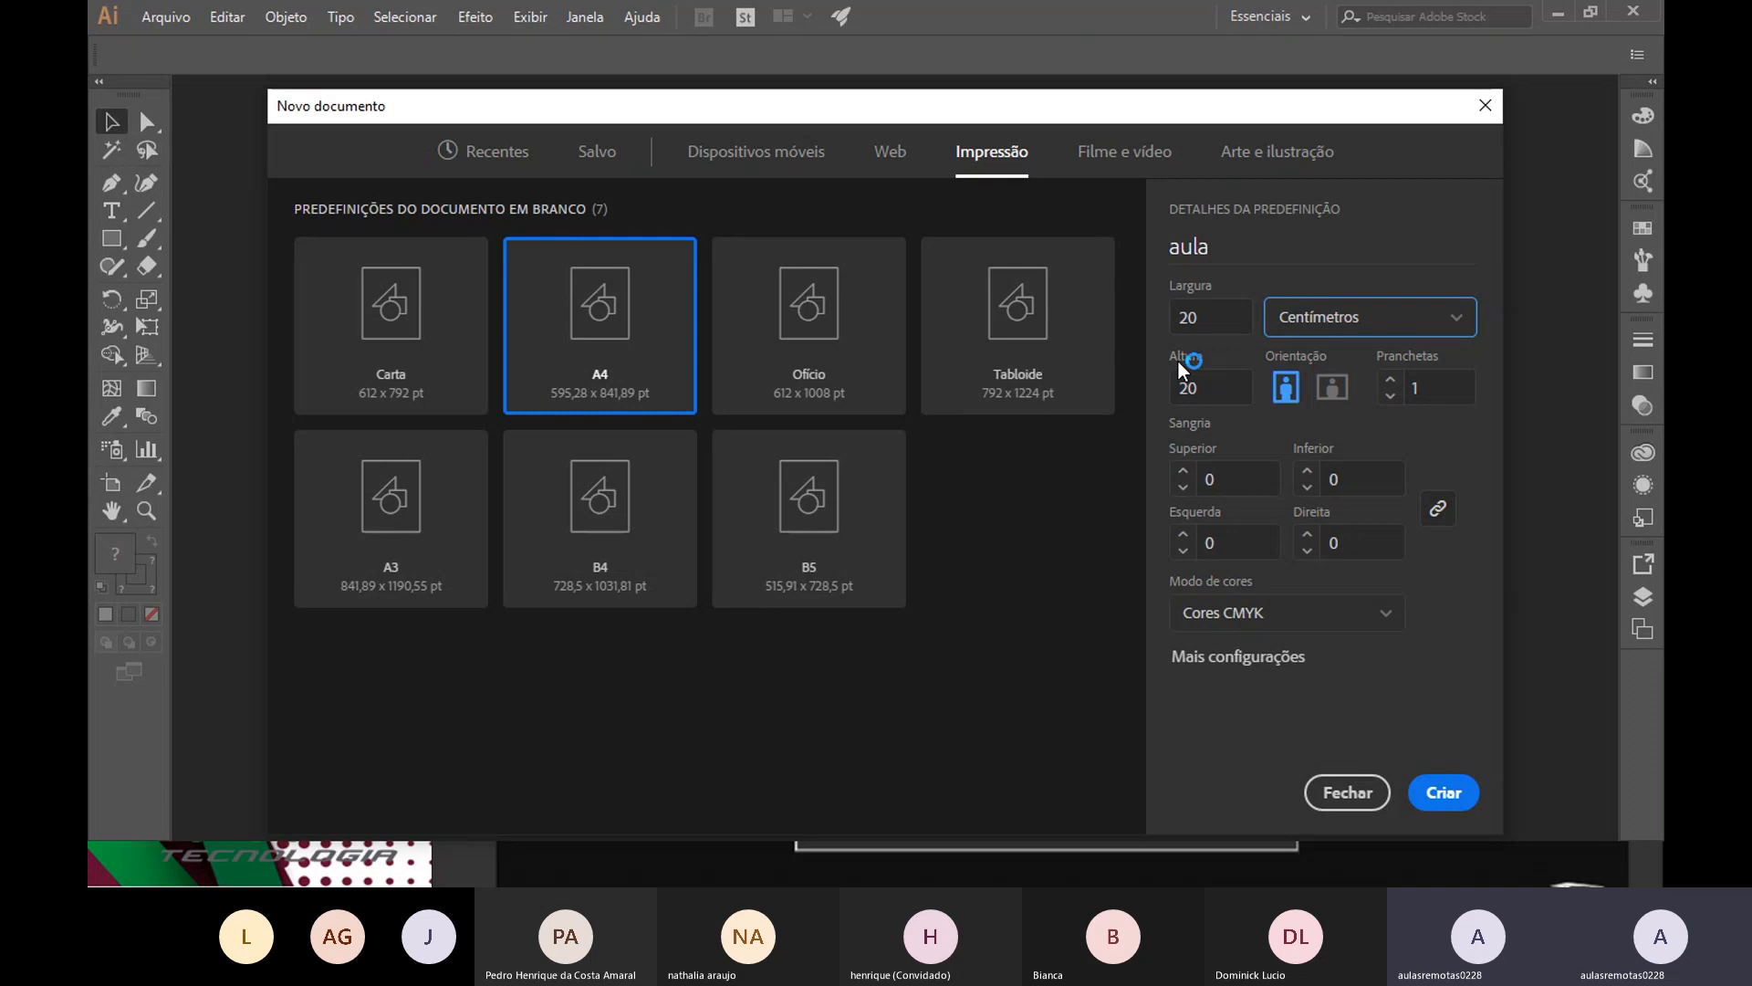
# Set the new document to 2 artboards and RGB colour mode, and create it
pyautogui.click(1390, 380)
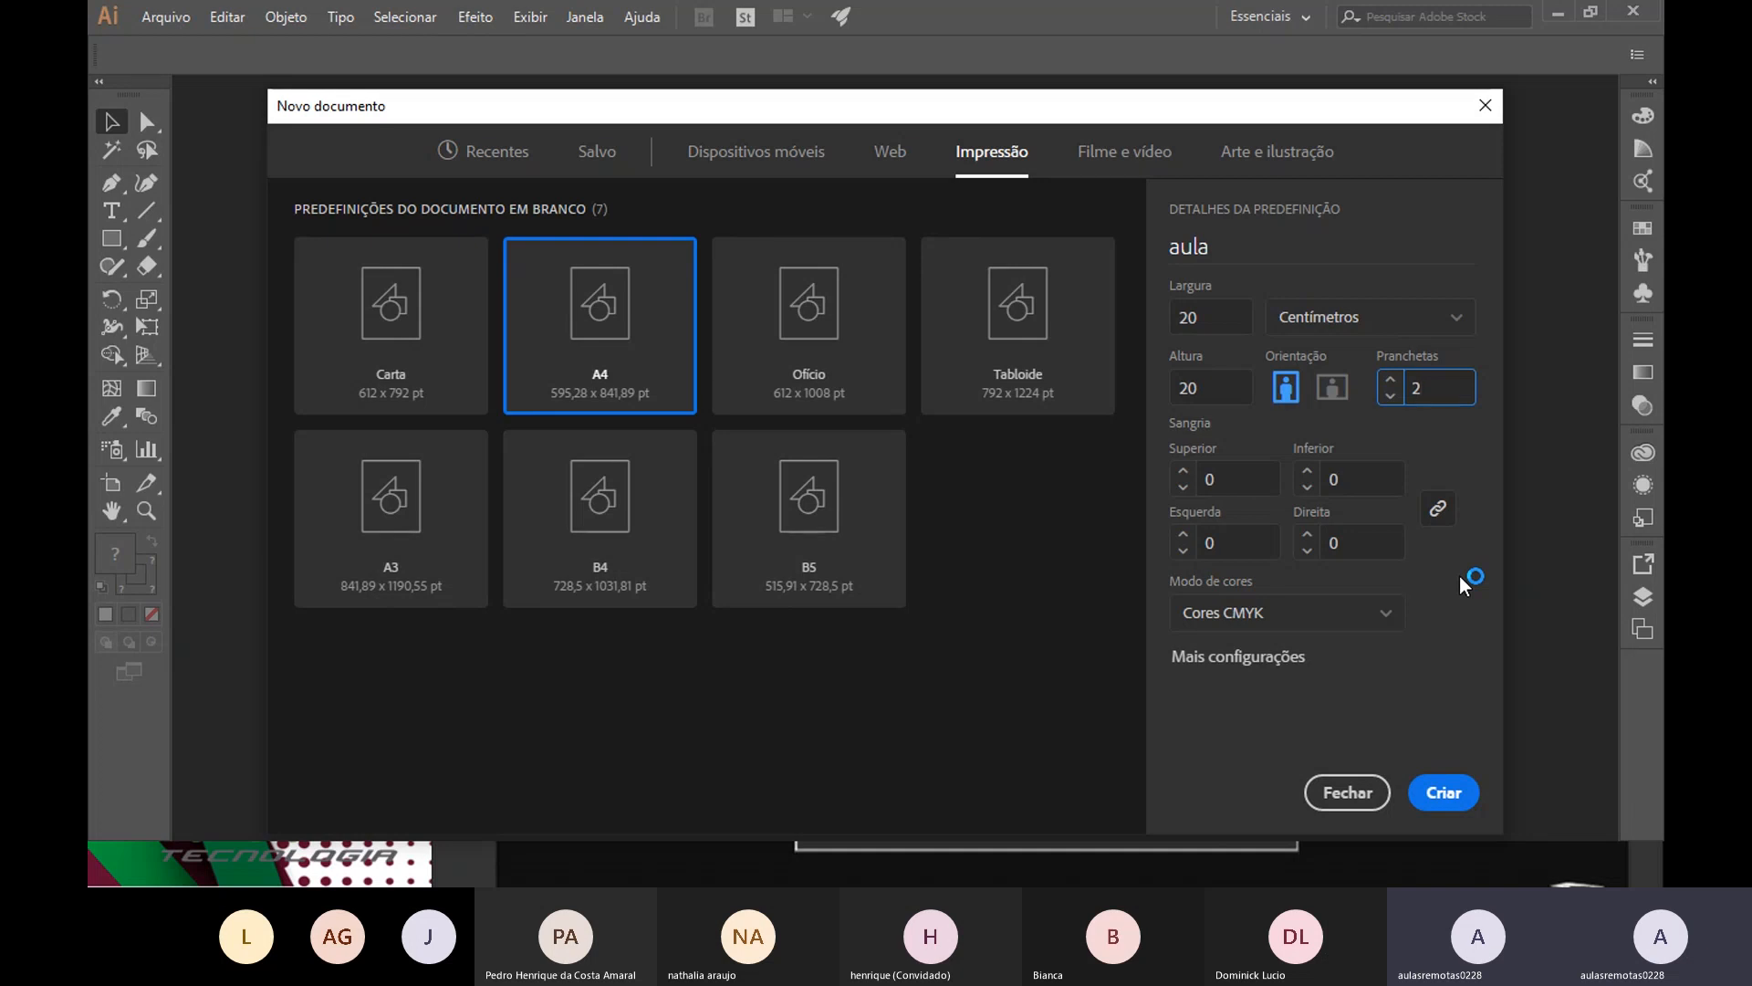
pyautogui.click(1300, 616)
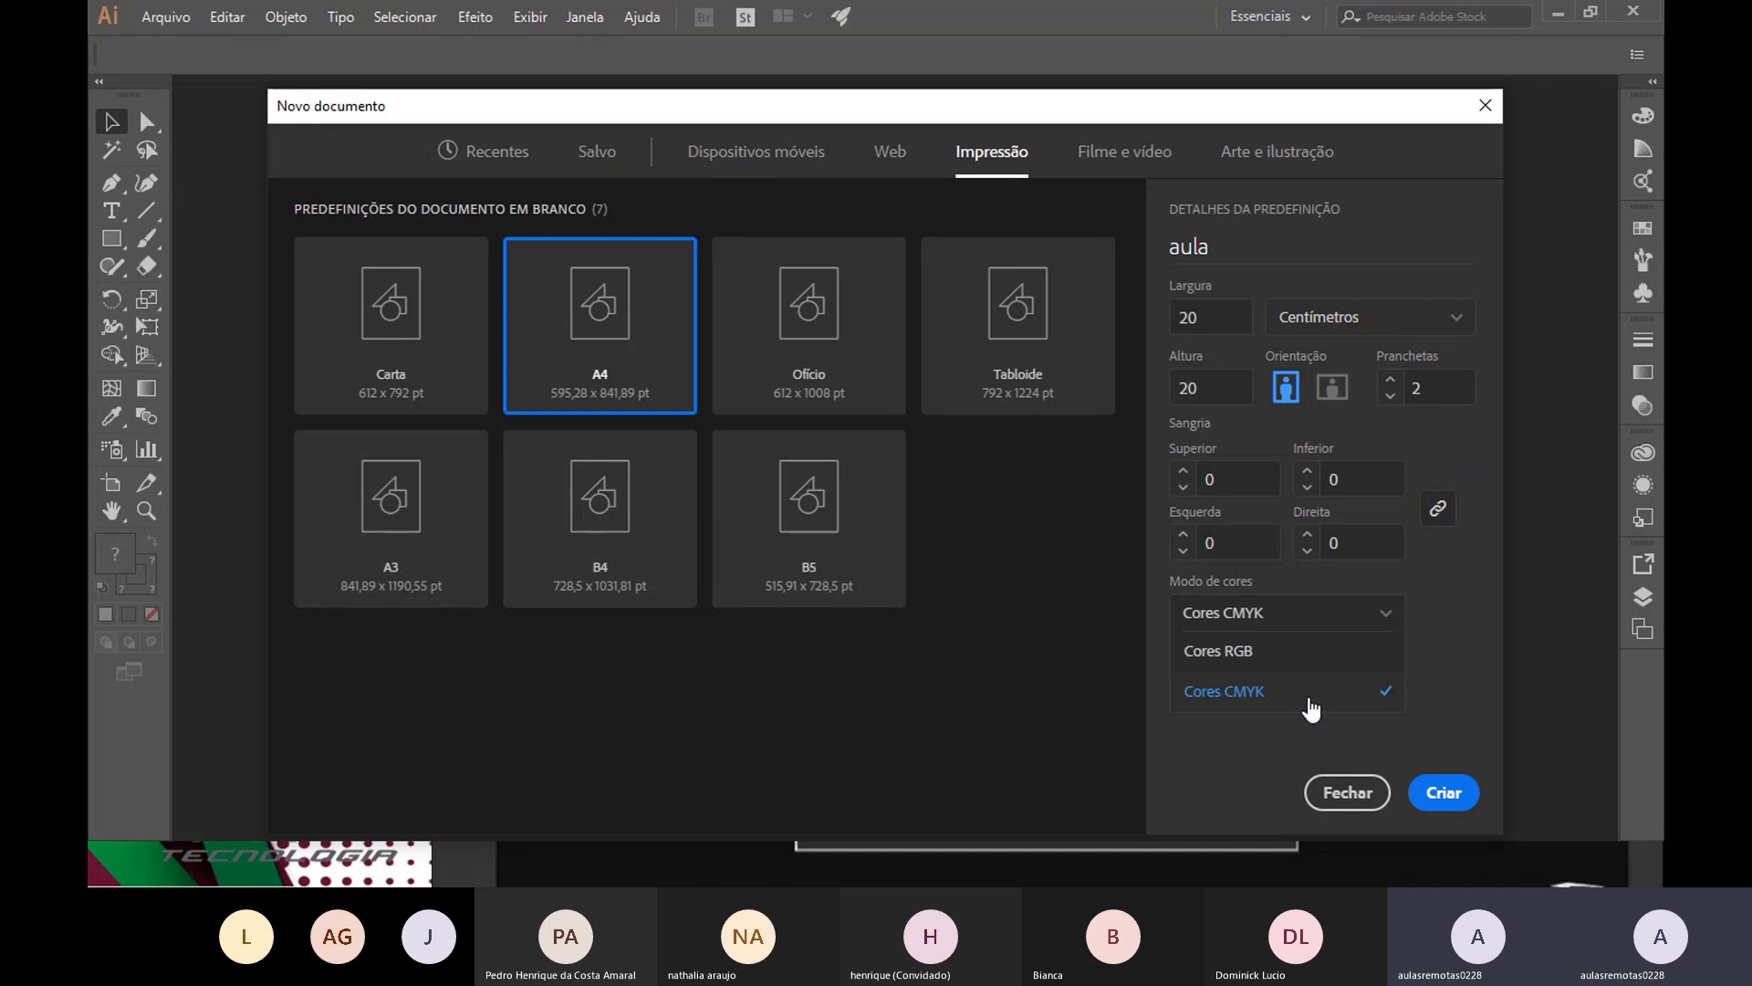
pyautogui.click(1253, 663)
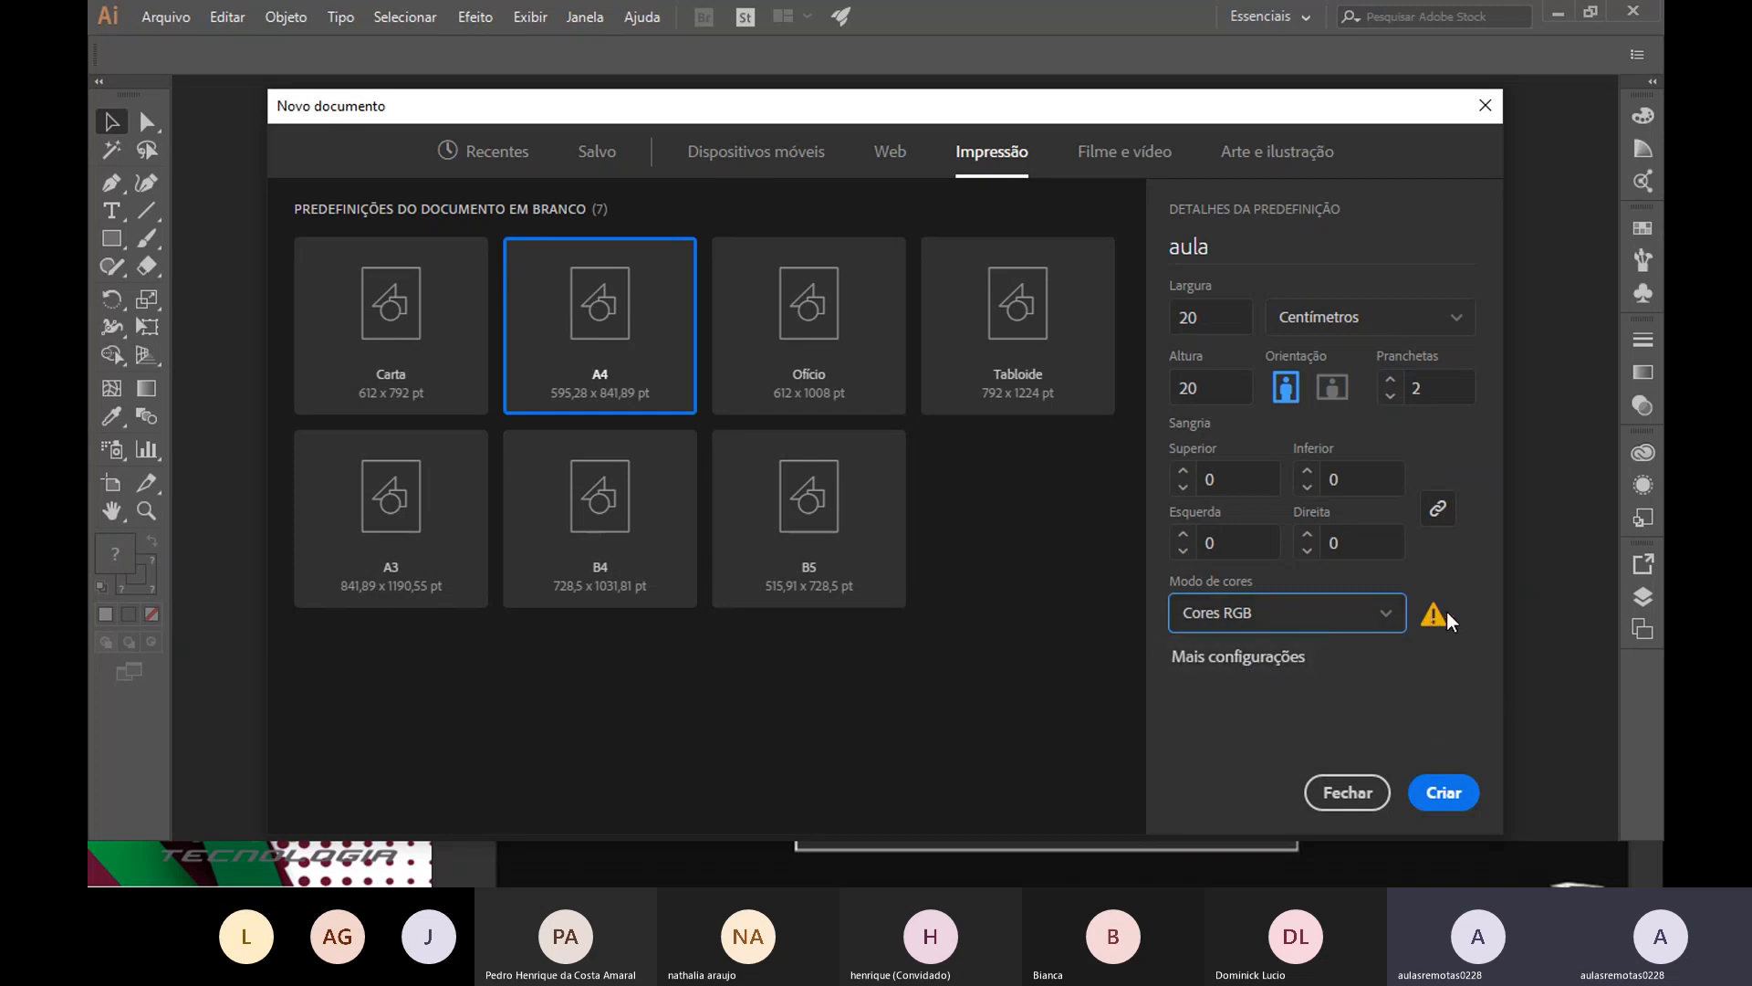
pyautogui.moveTo(1437, 619)
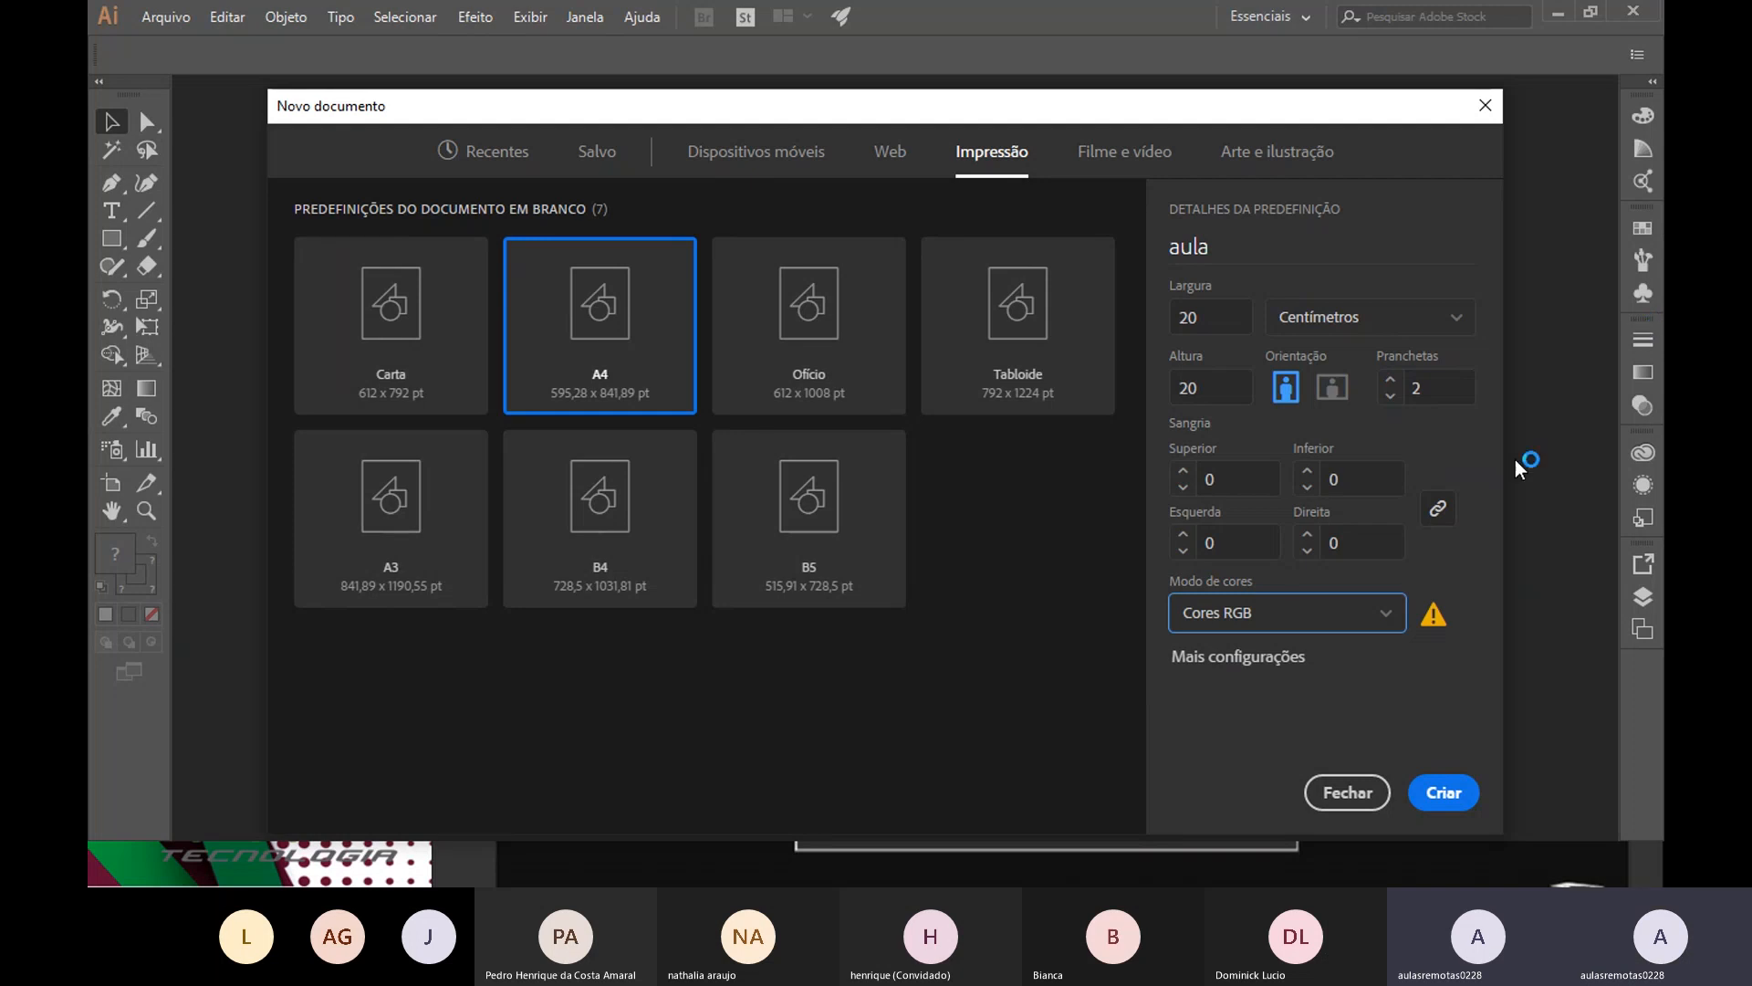
pyautogui.click(1451, 799)
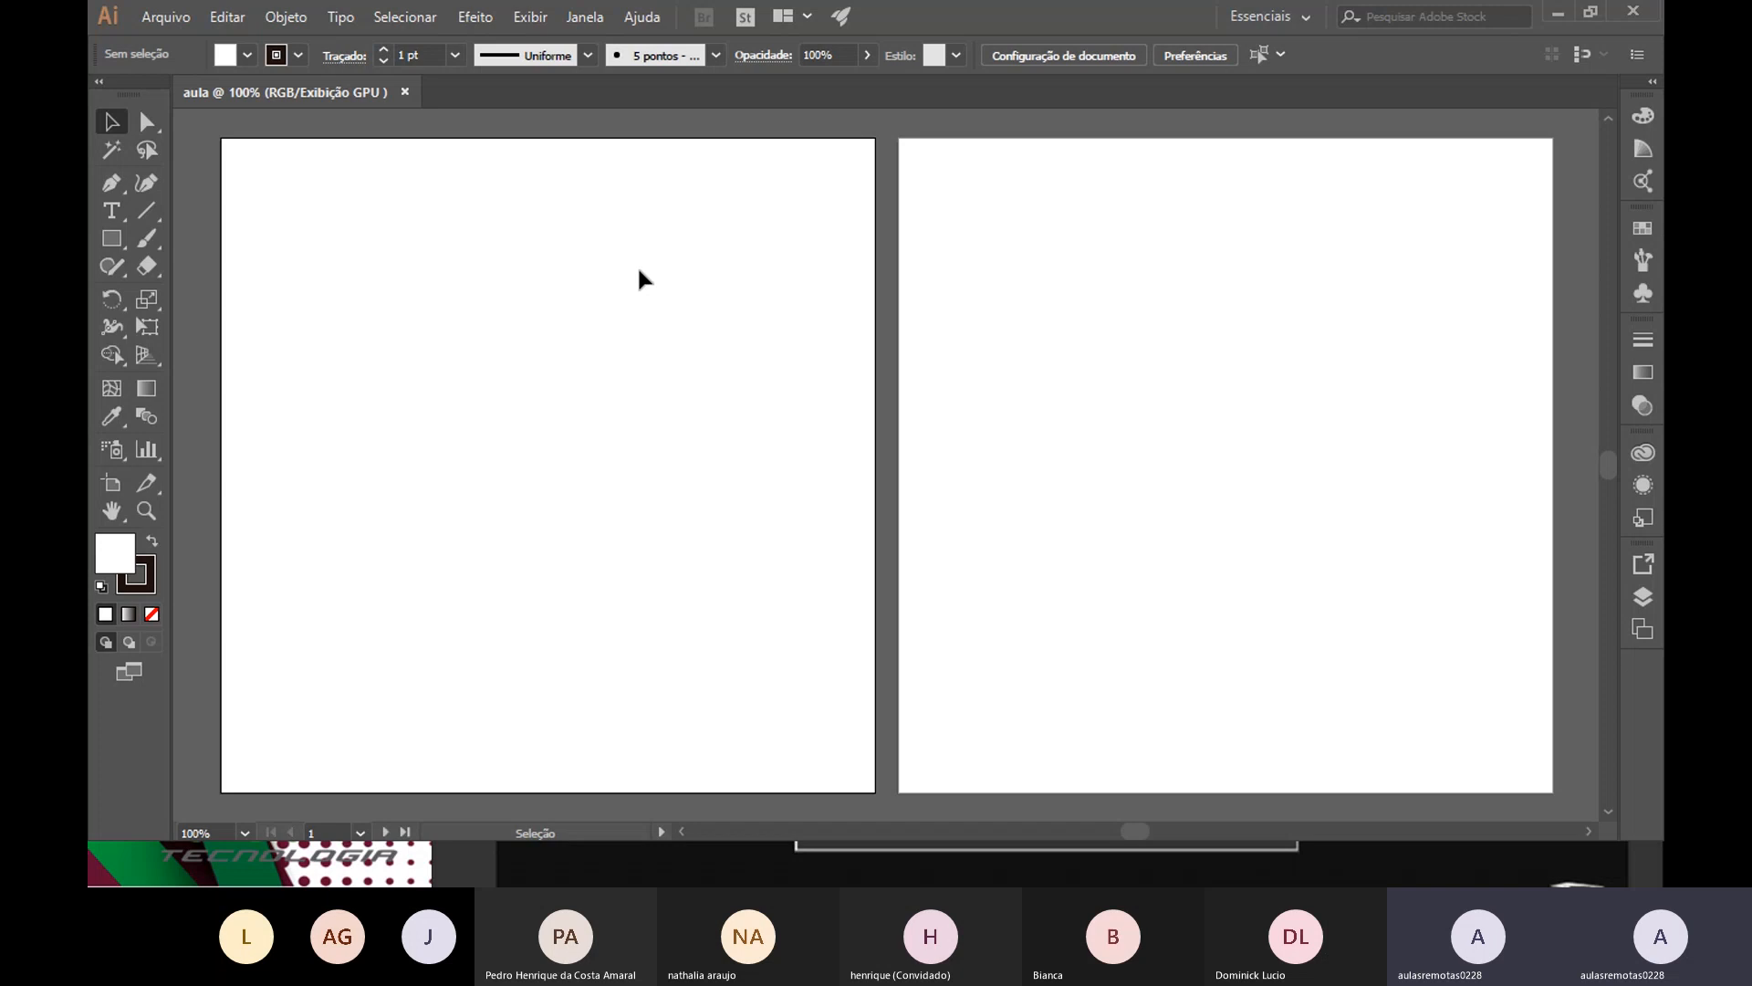
pyautogui.click(962, 451)
pyautogui.click(838, 390)
pyautogui.click(150, 121)
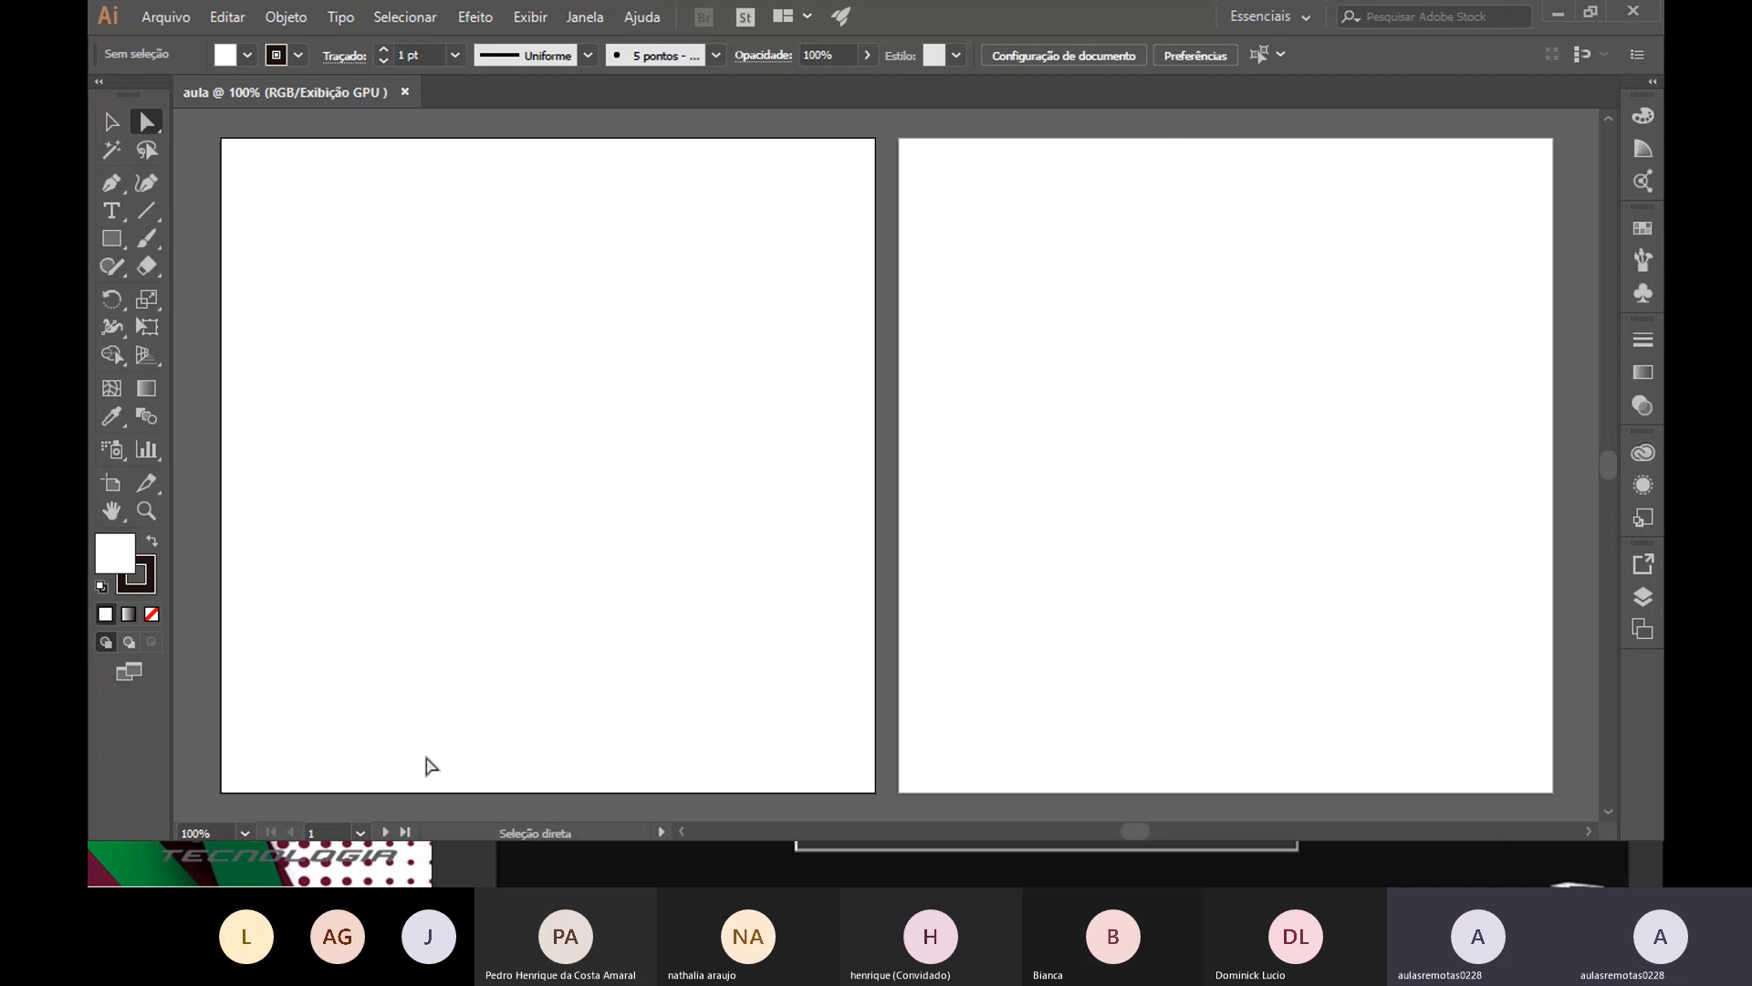
pyautogui.click(111, 122)
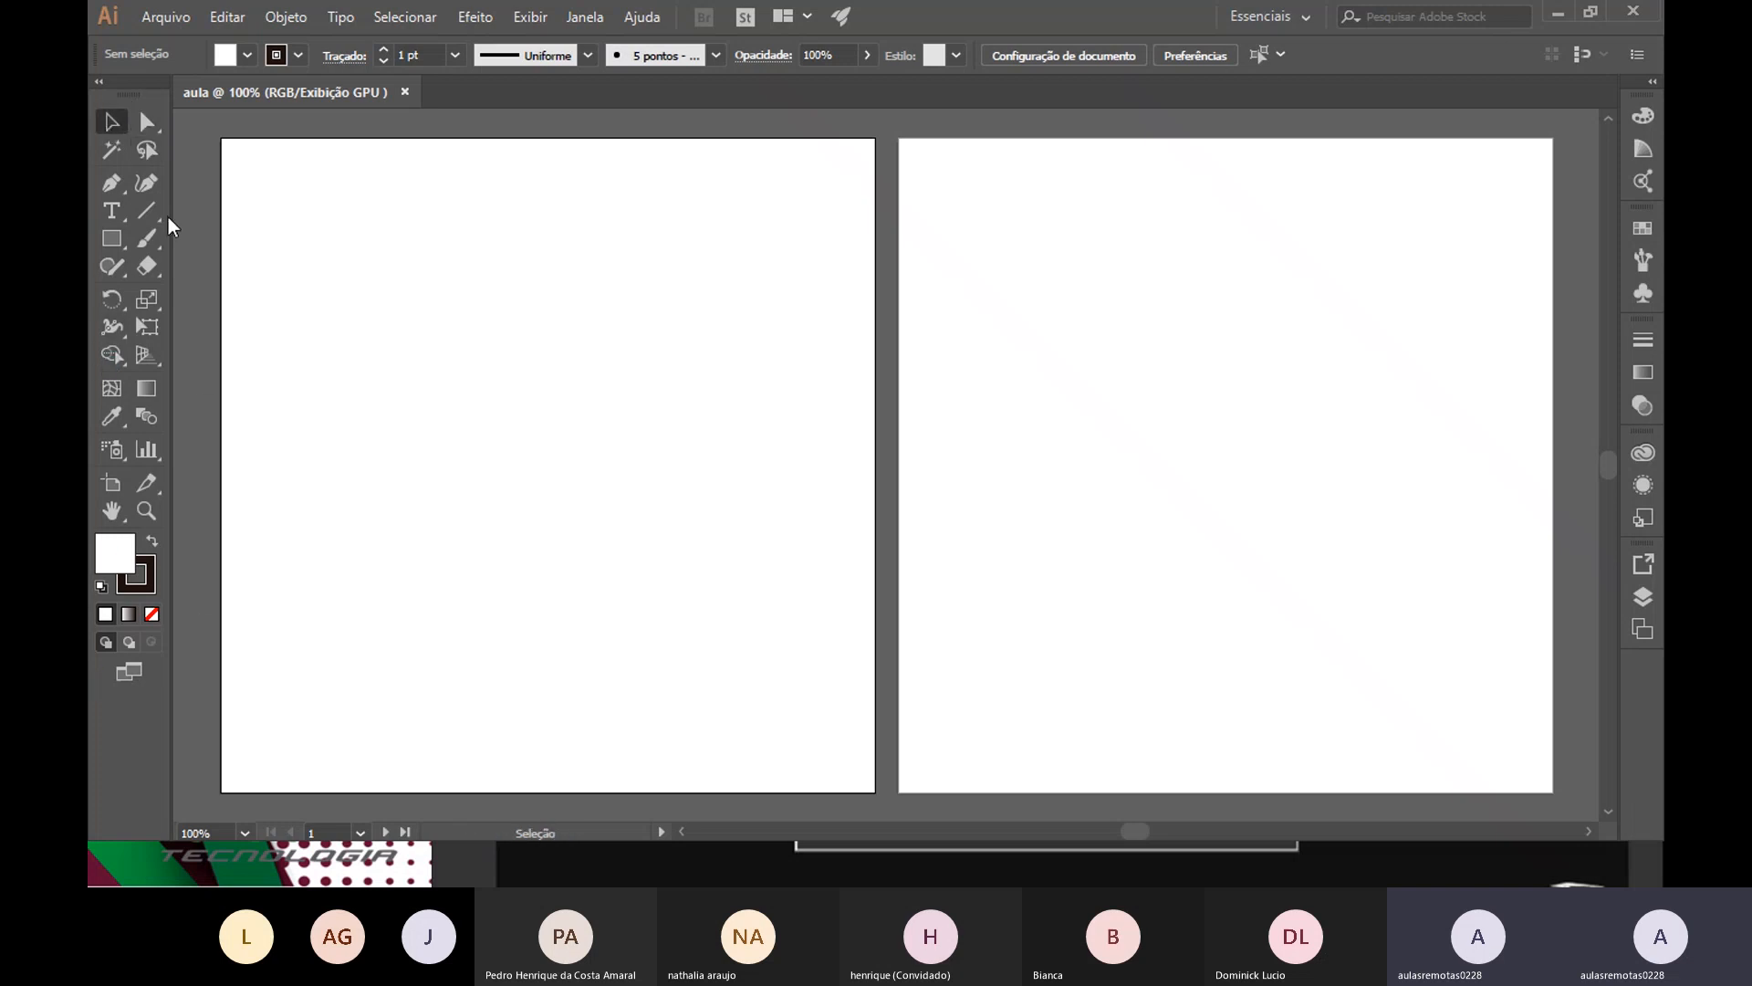
pyautogui.click(215, 20)
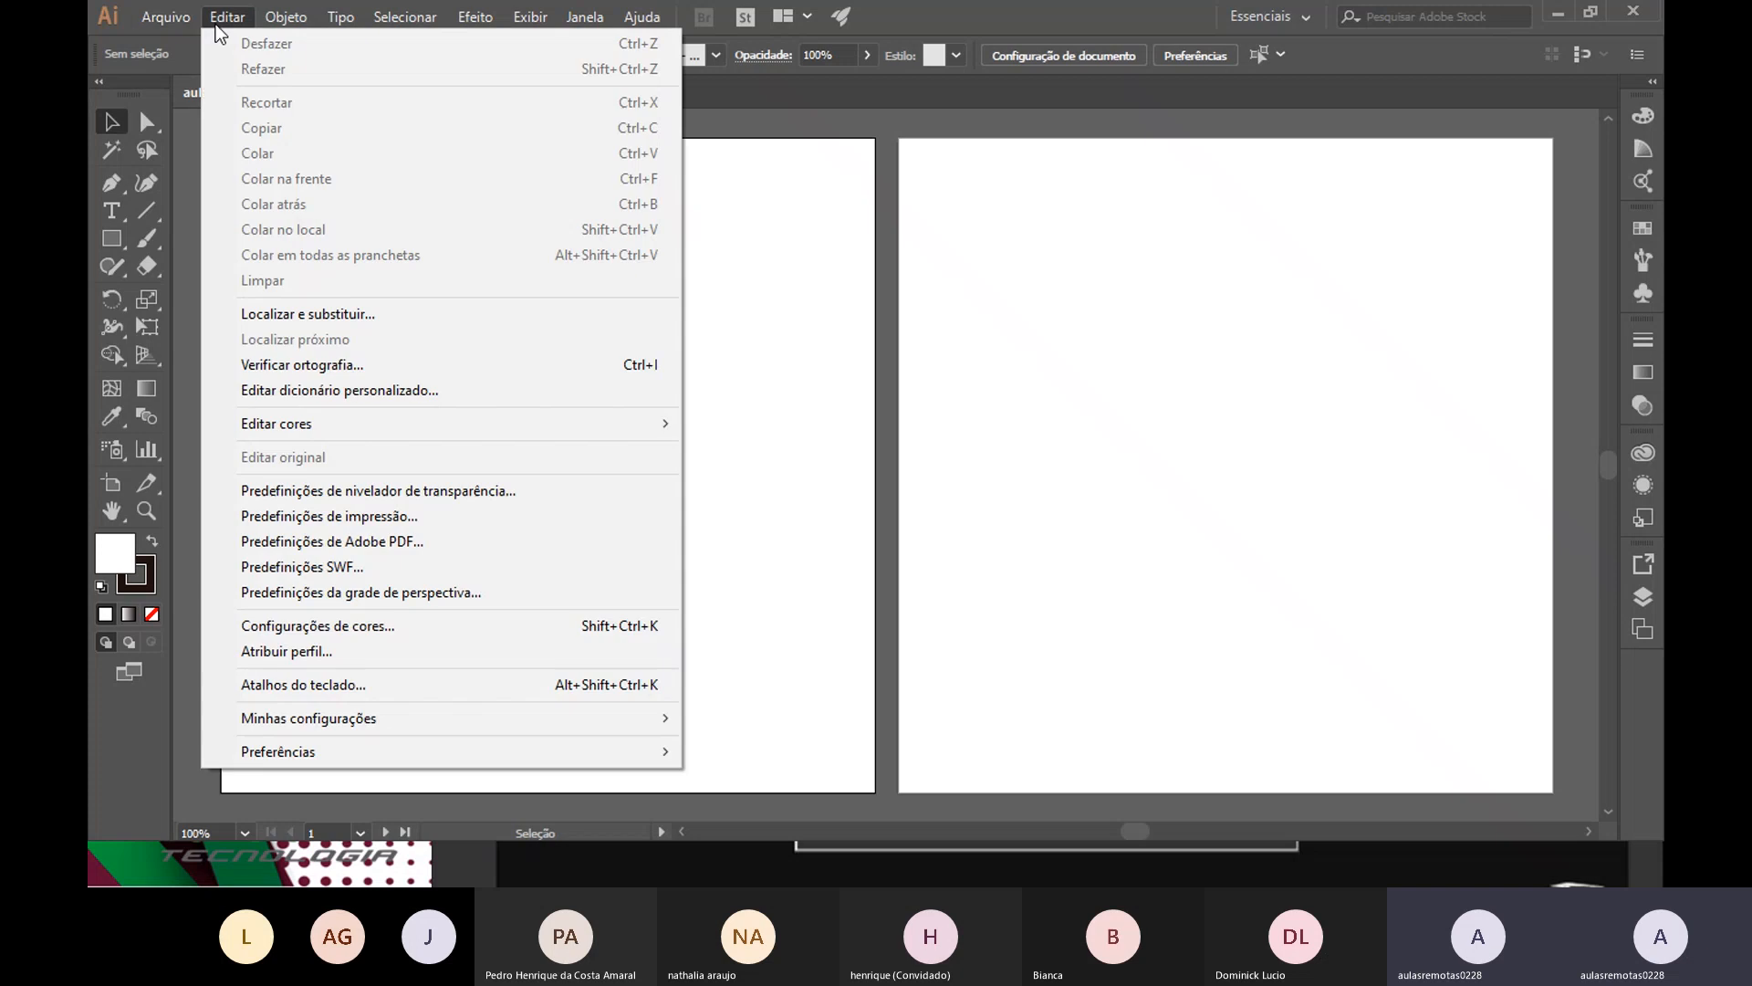
pyautogui.moveTo(272, 20)
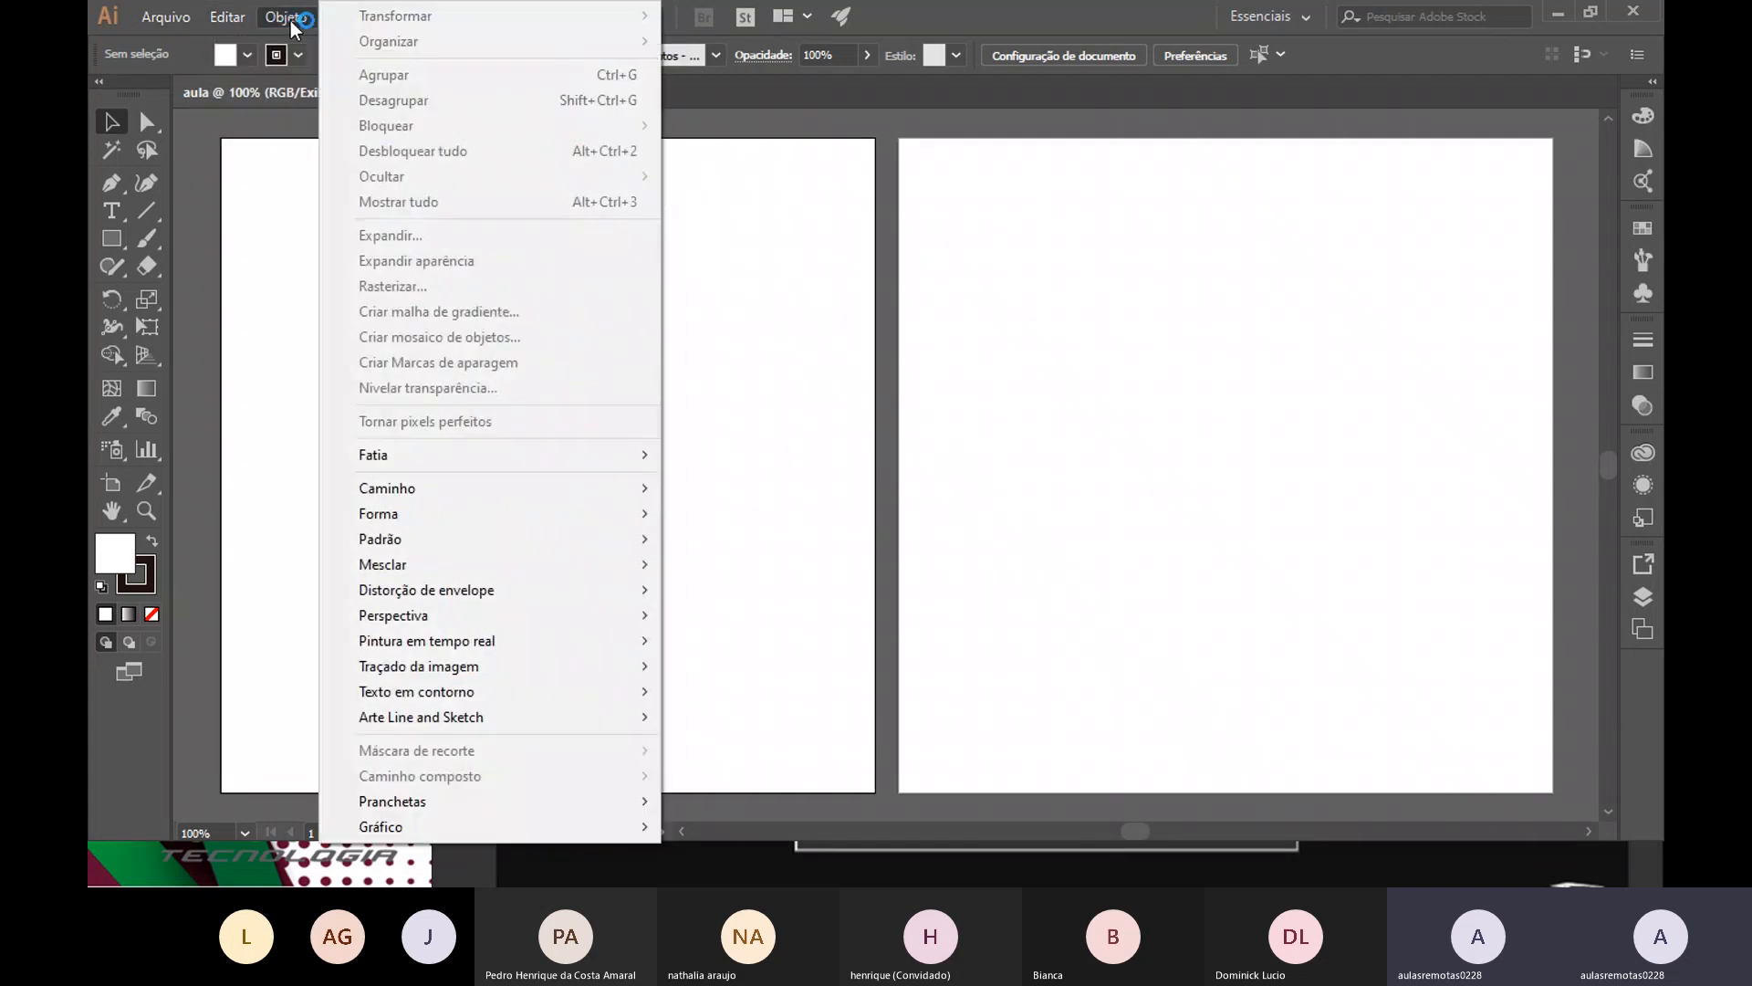
pyautogui.click(281, 89)
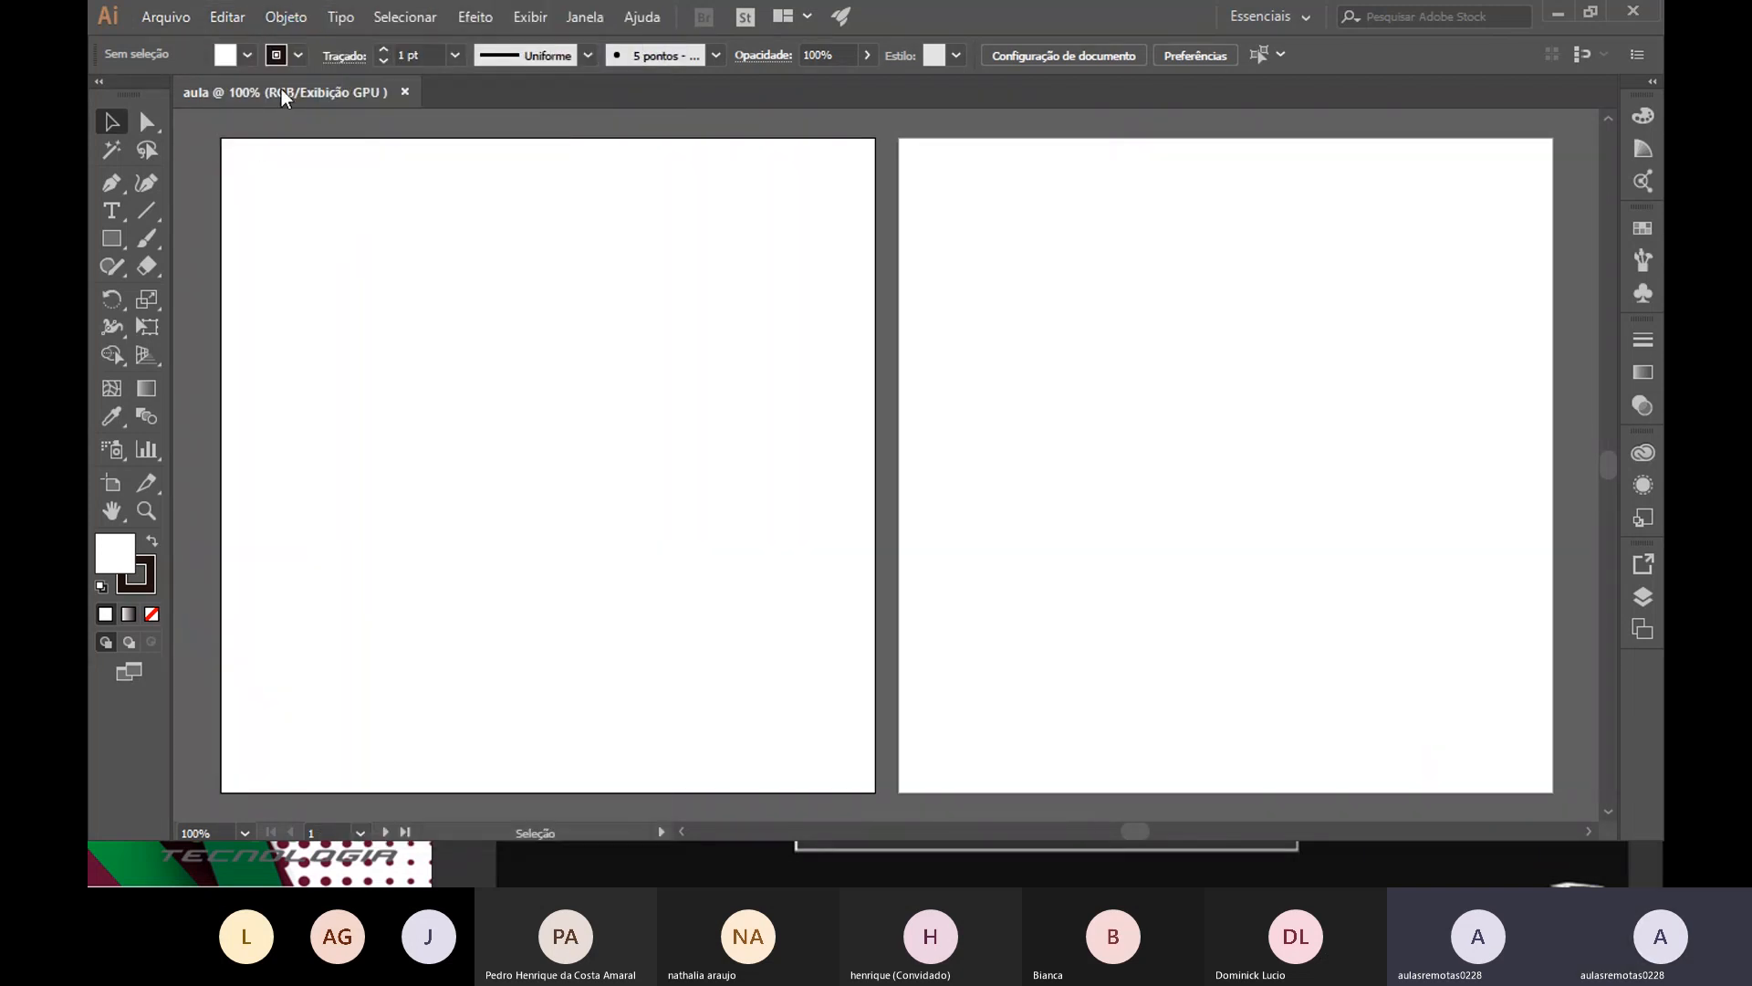
pyautogui.click(146, 121)
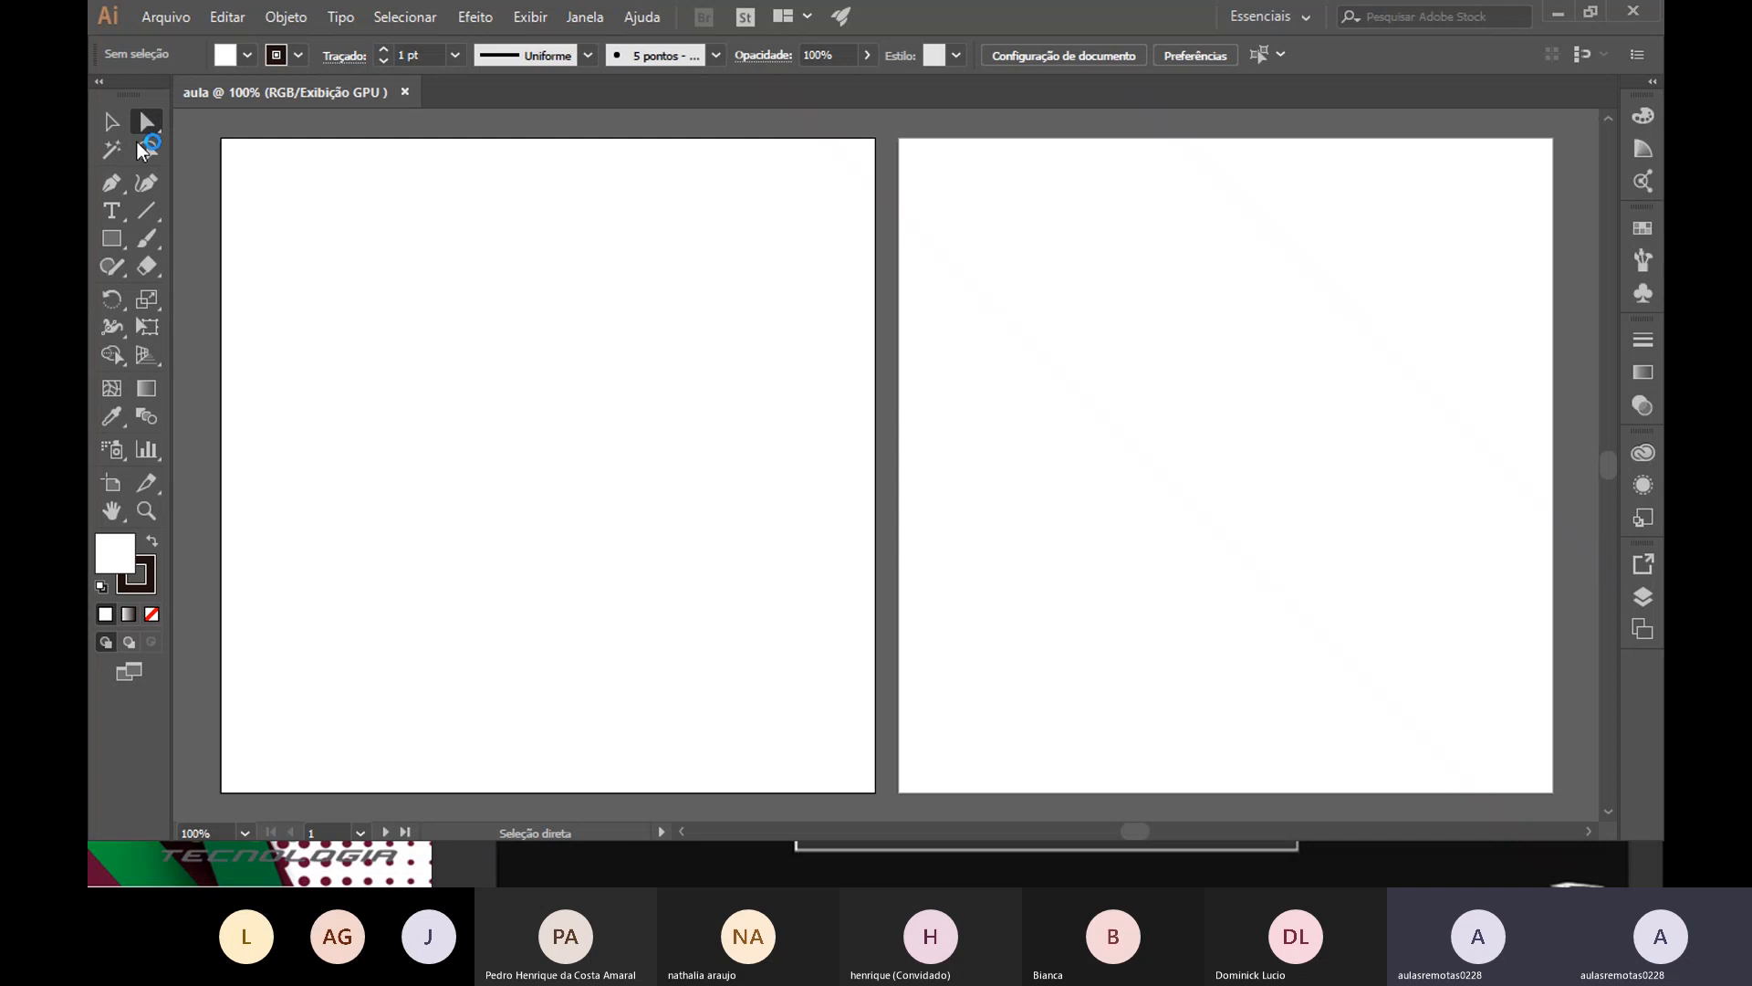
pyautogui.click(112, 124)
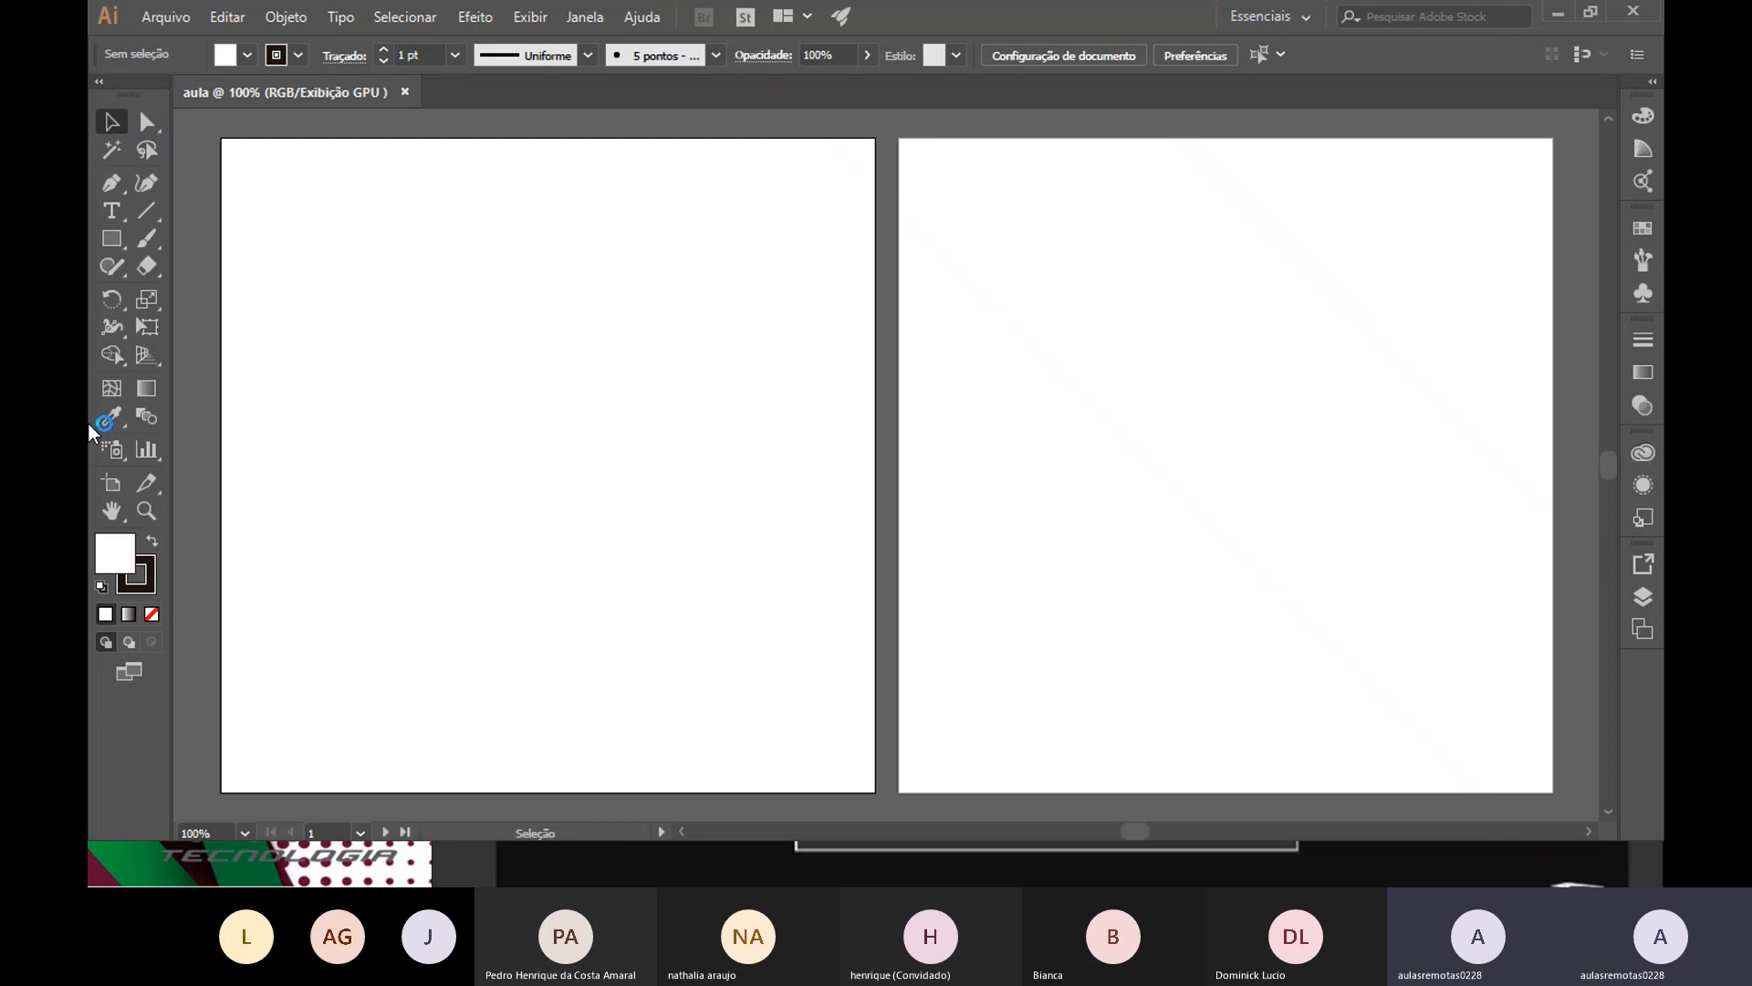
# Expand and collapse the panel dock, and switch the active artboard back and forth between the two artboards
pyautogui.click(1652, 82)
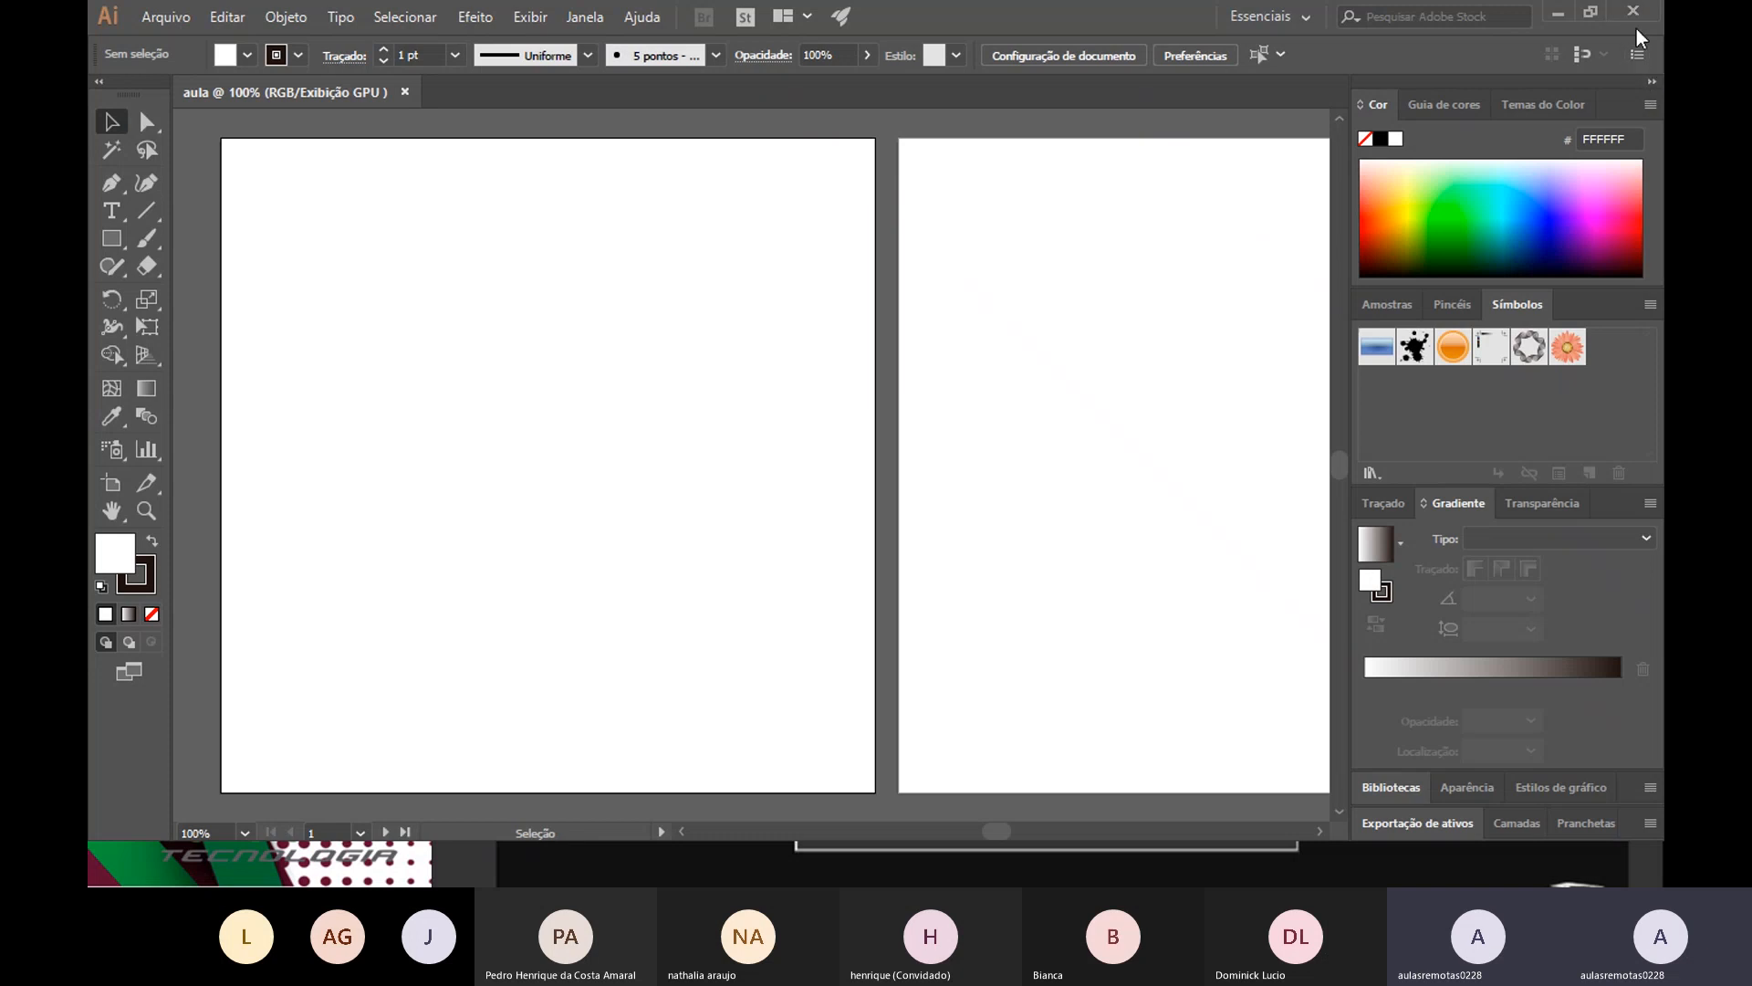
pyautogui.click(1654, 84)
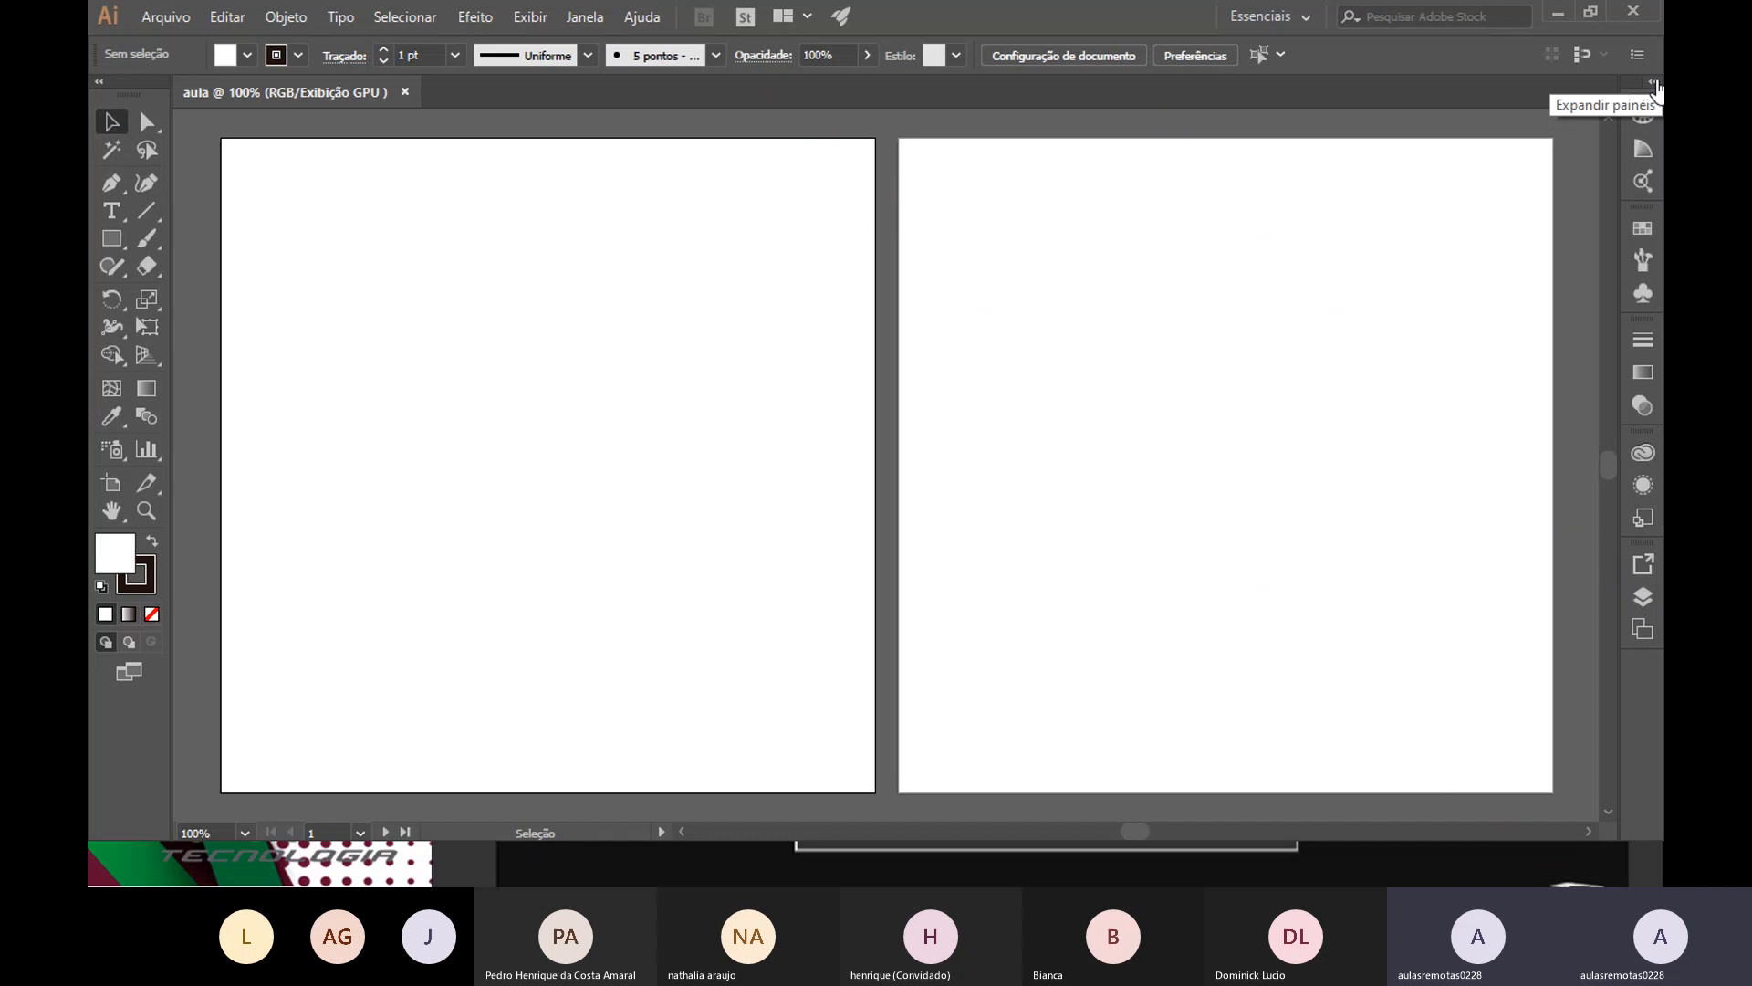
pyautogui.click(1248, 382)
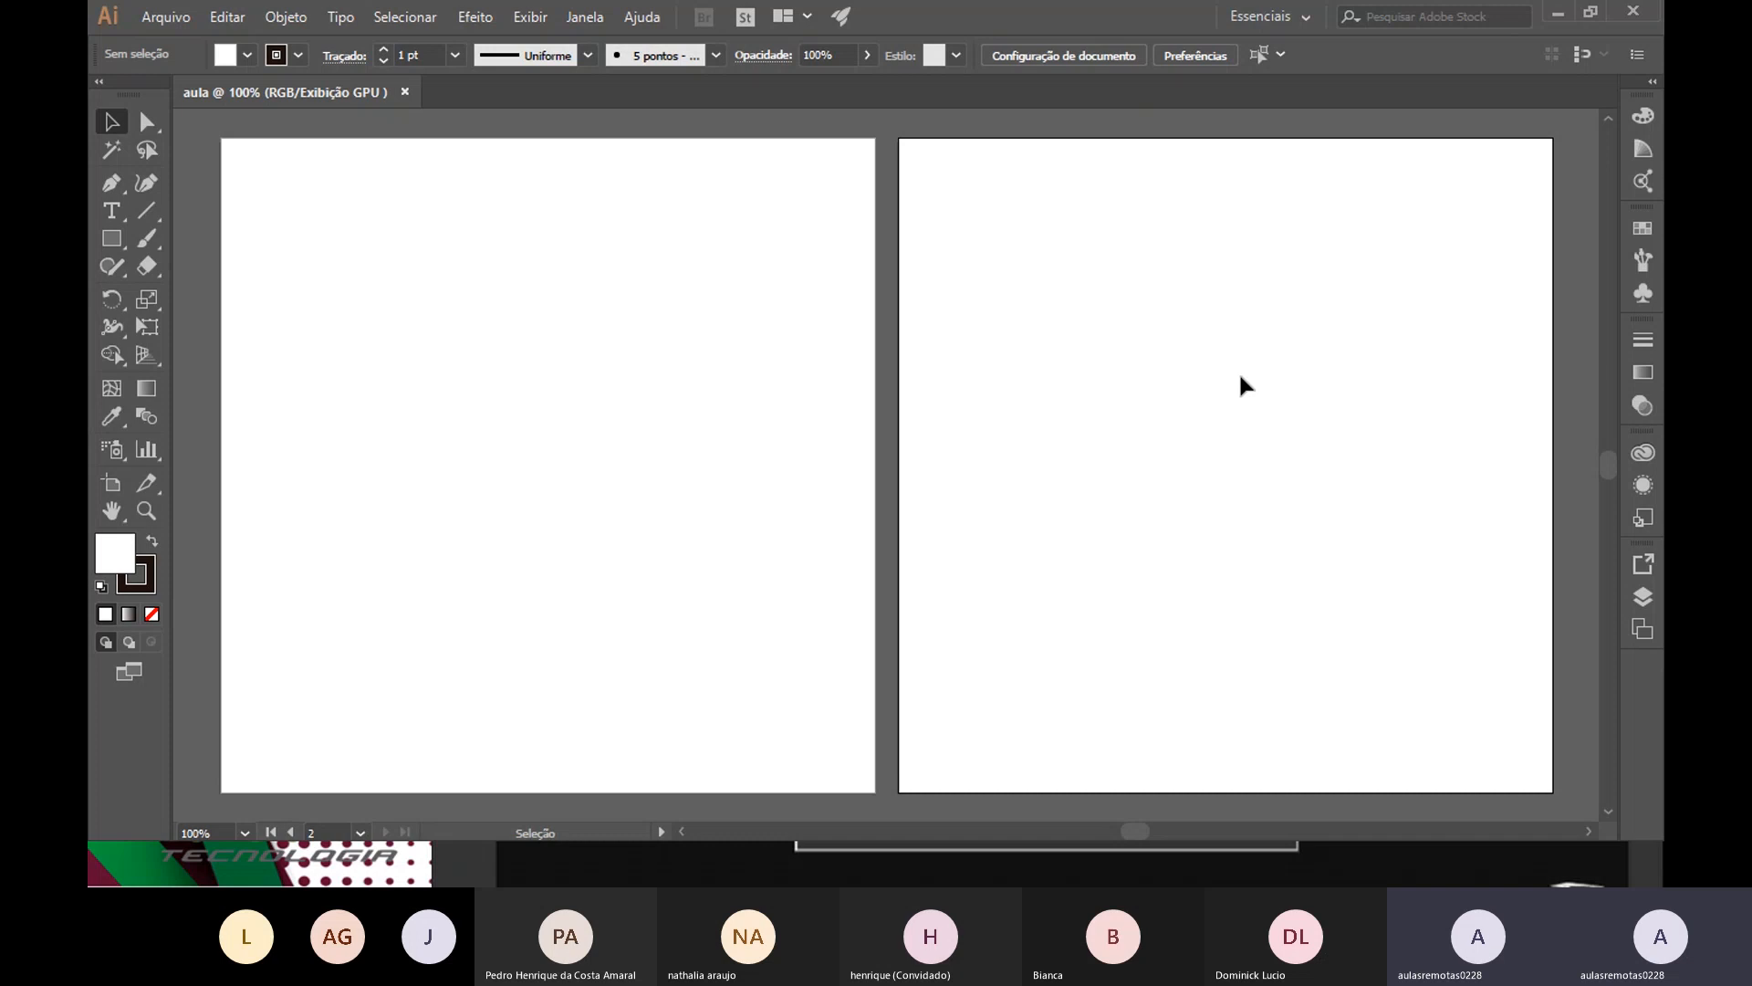
pyautogui.click(594, 402)
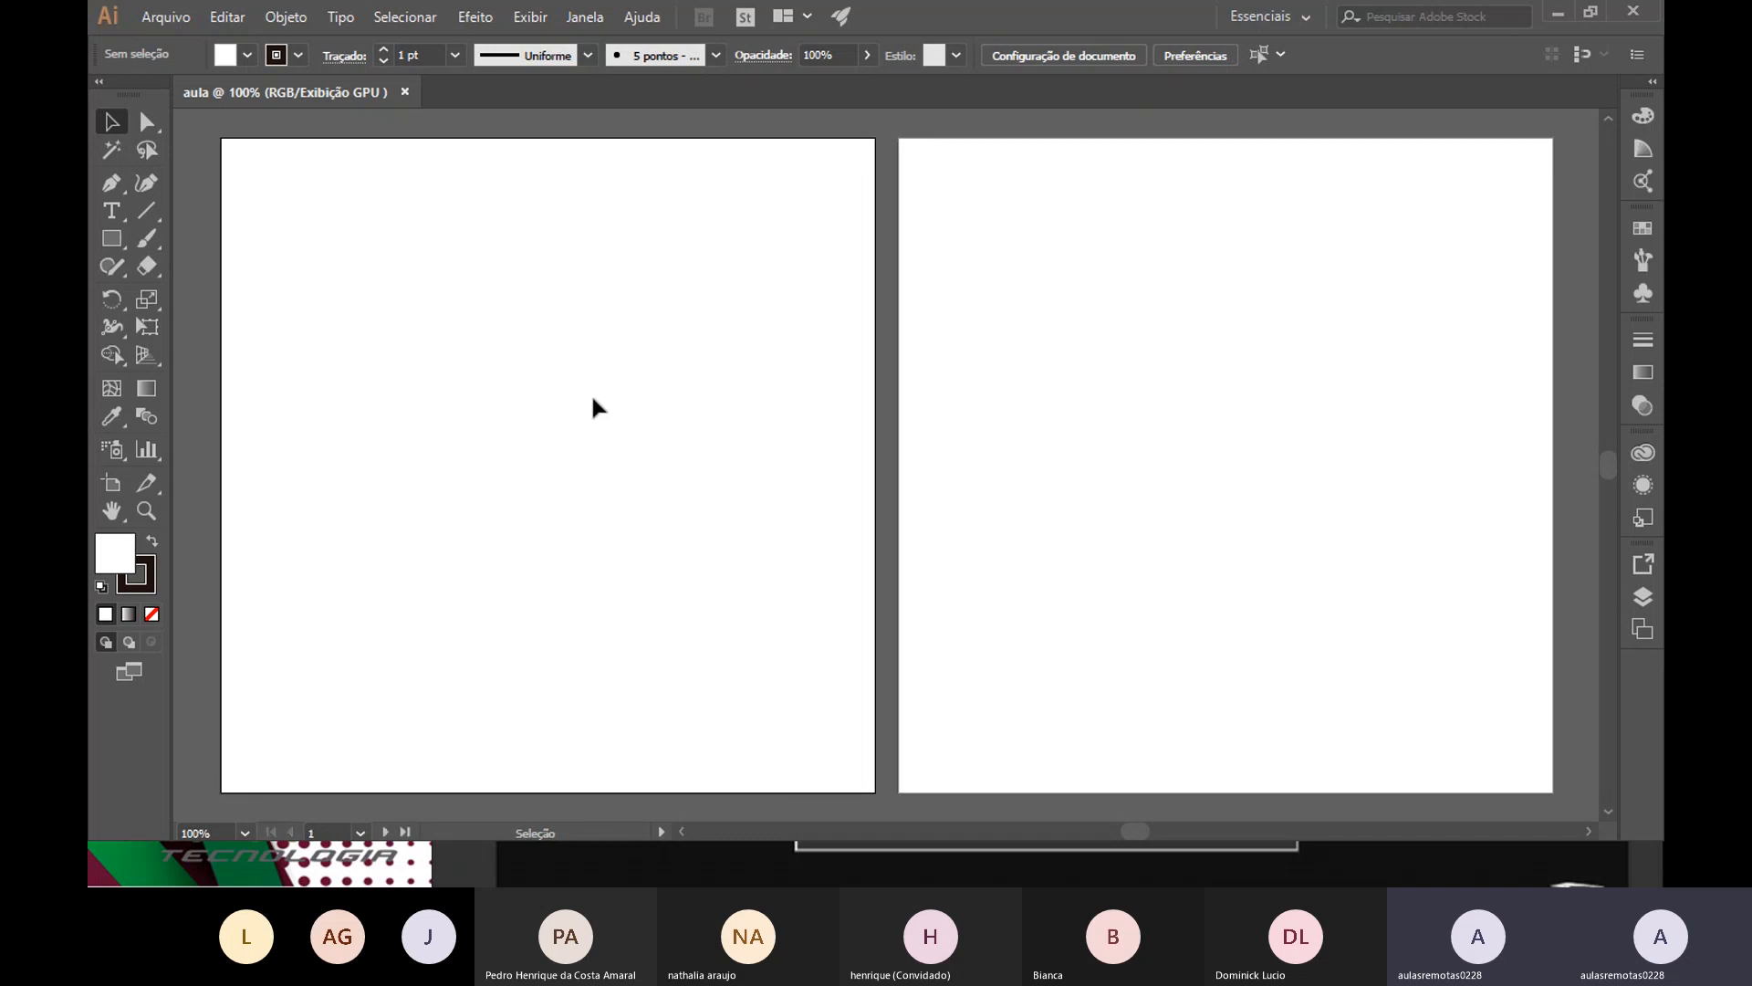
pyautogui.click(1019, 374)
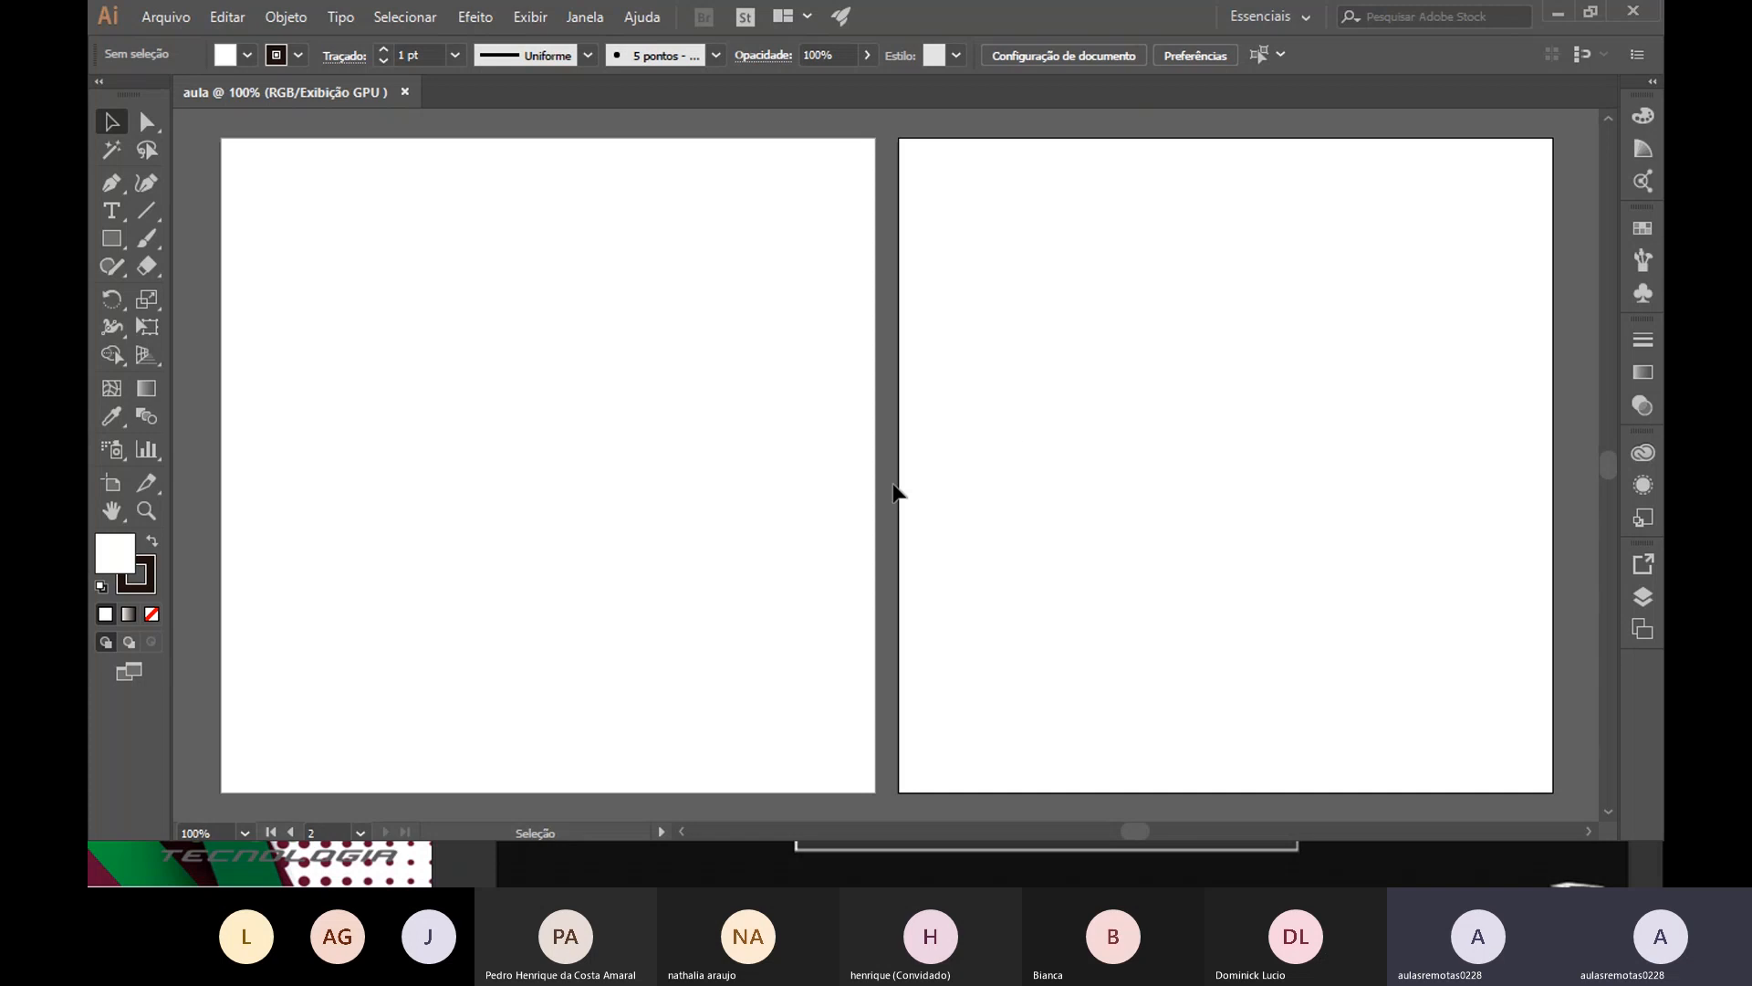
# Resize the second artboard to 9.5 cm wide and 5.5 cm high, and place it level with the first artboard's top edge
pyautogui.click(111, 484)
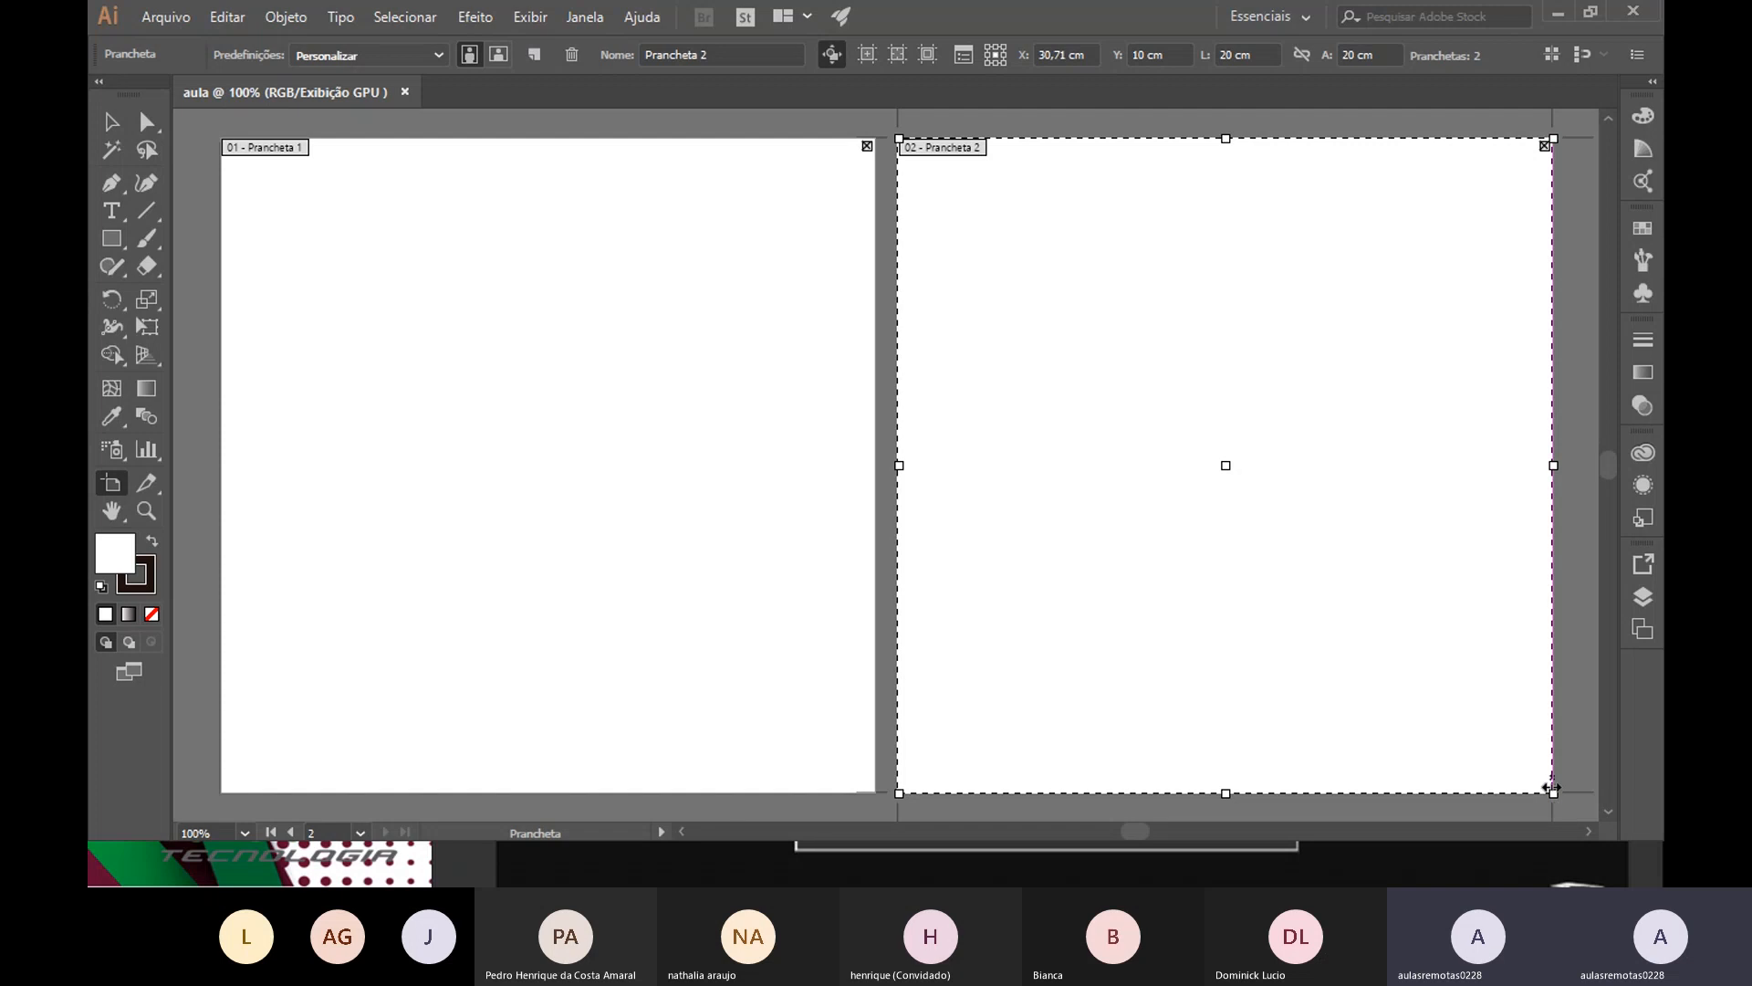
pyautogui.moveTo(1554, 802); pyautogui.dragTo(1385, 367)
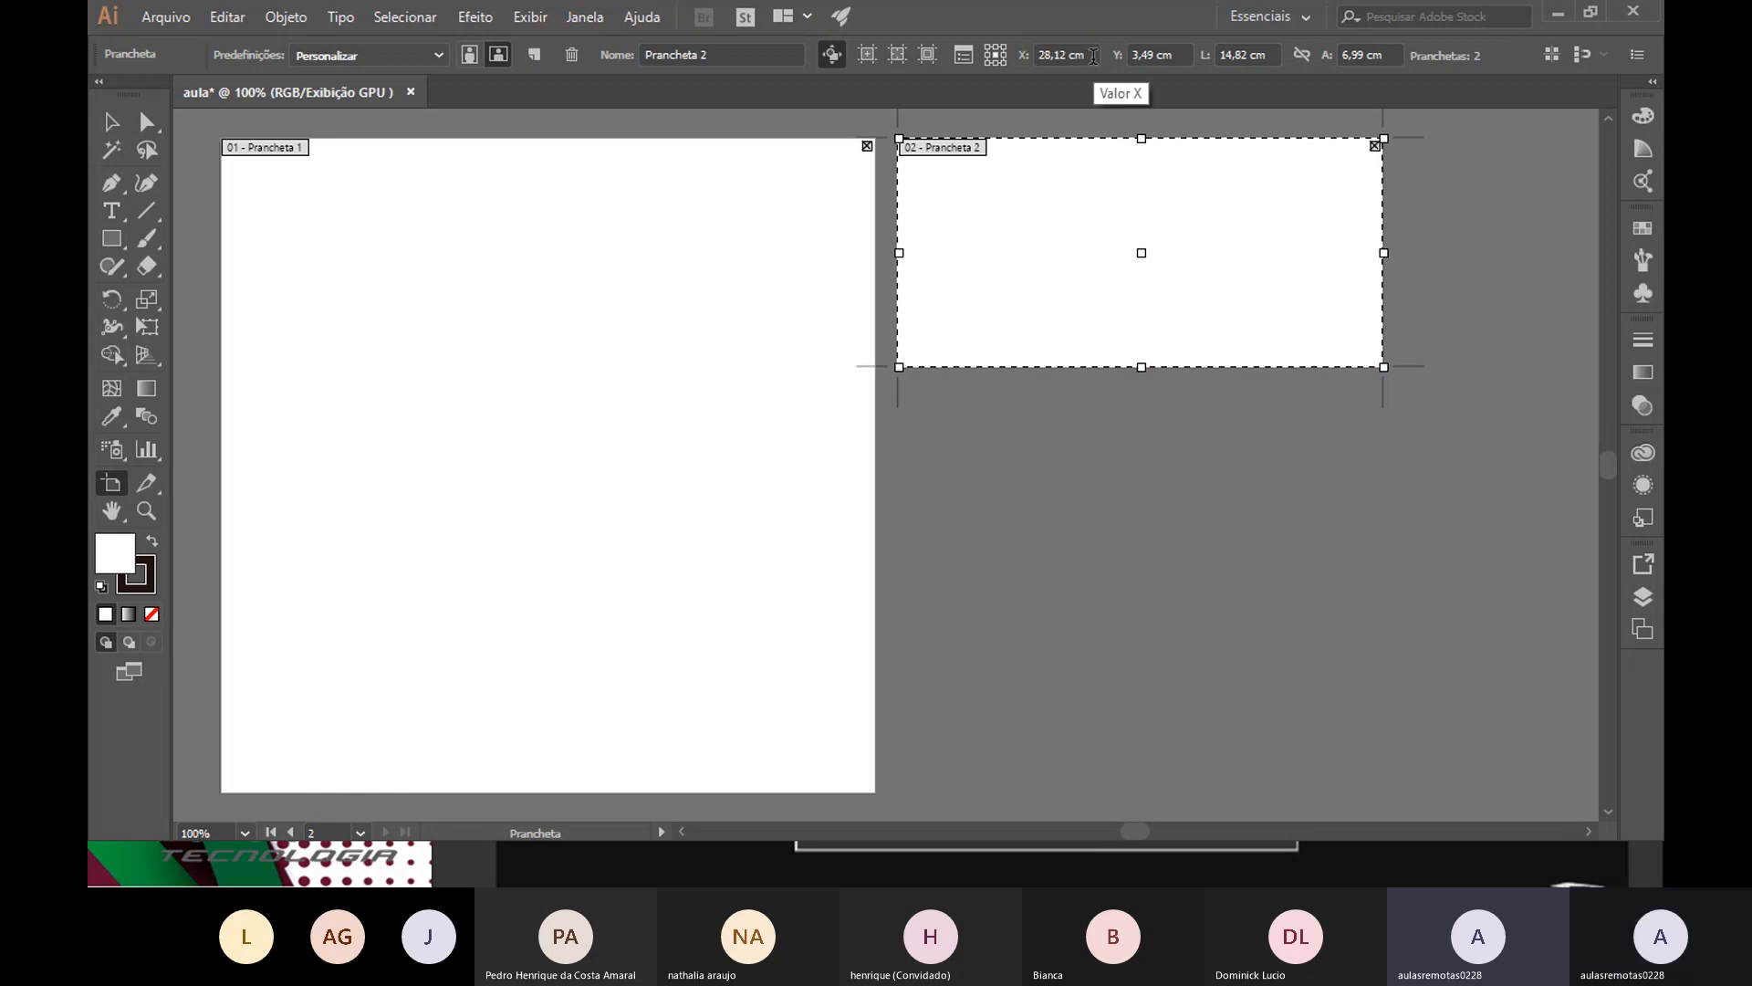
pyautogui.click(1248, 55)
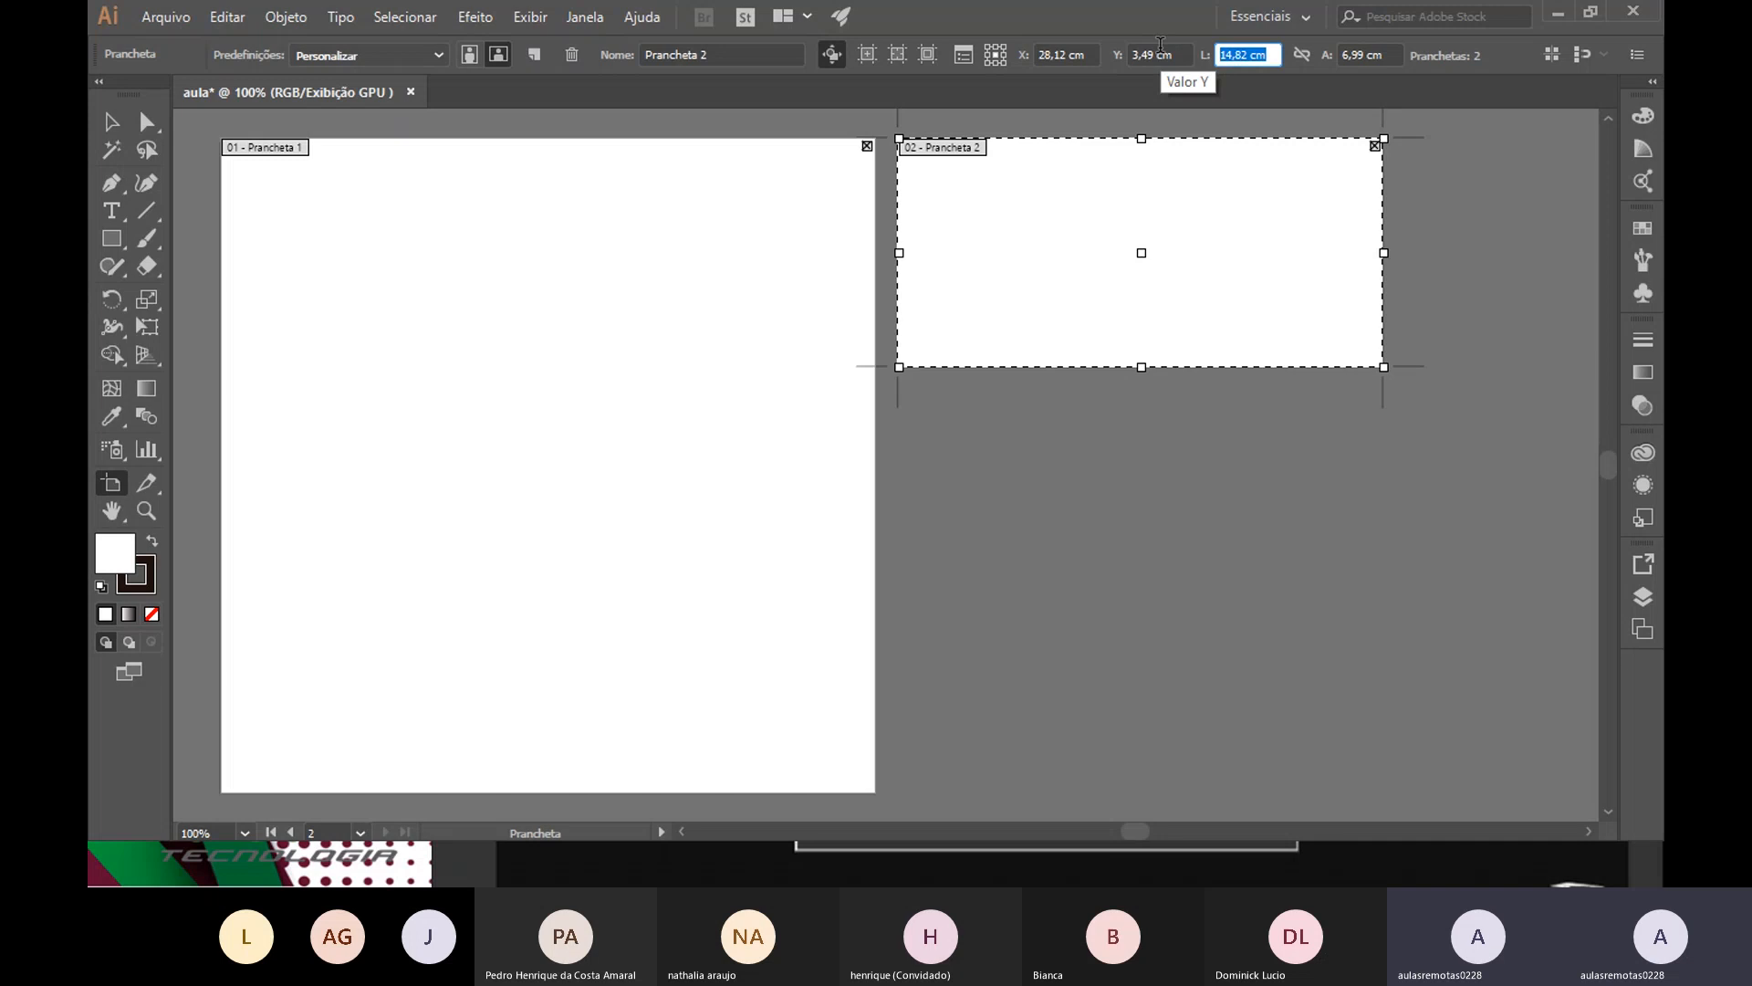
pyautogui.write('9,5')
pyautogui.press('Tab')
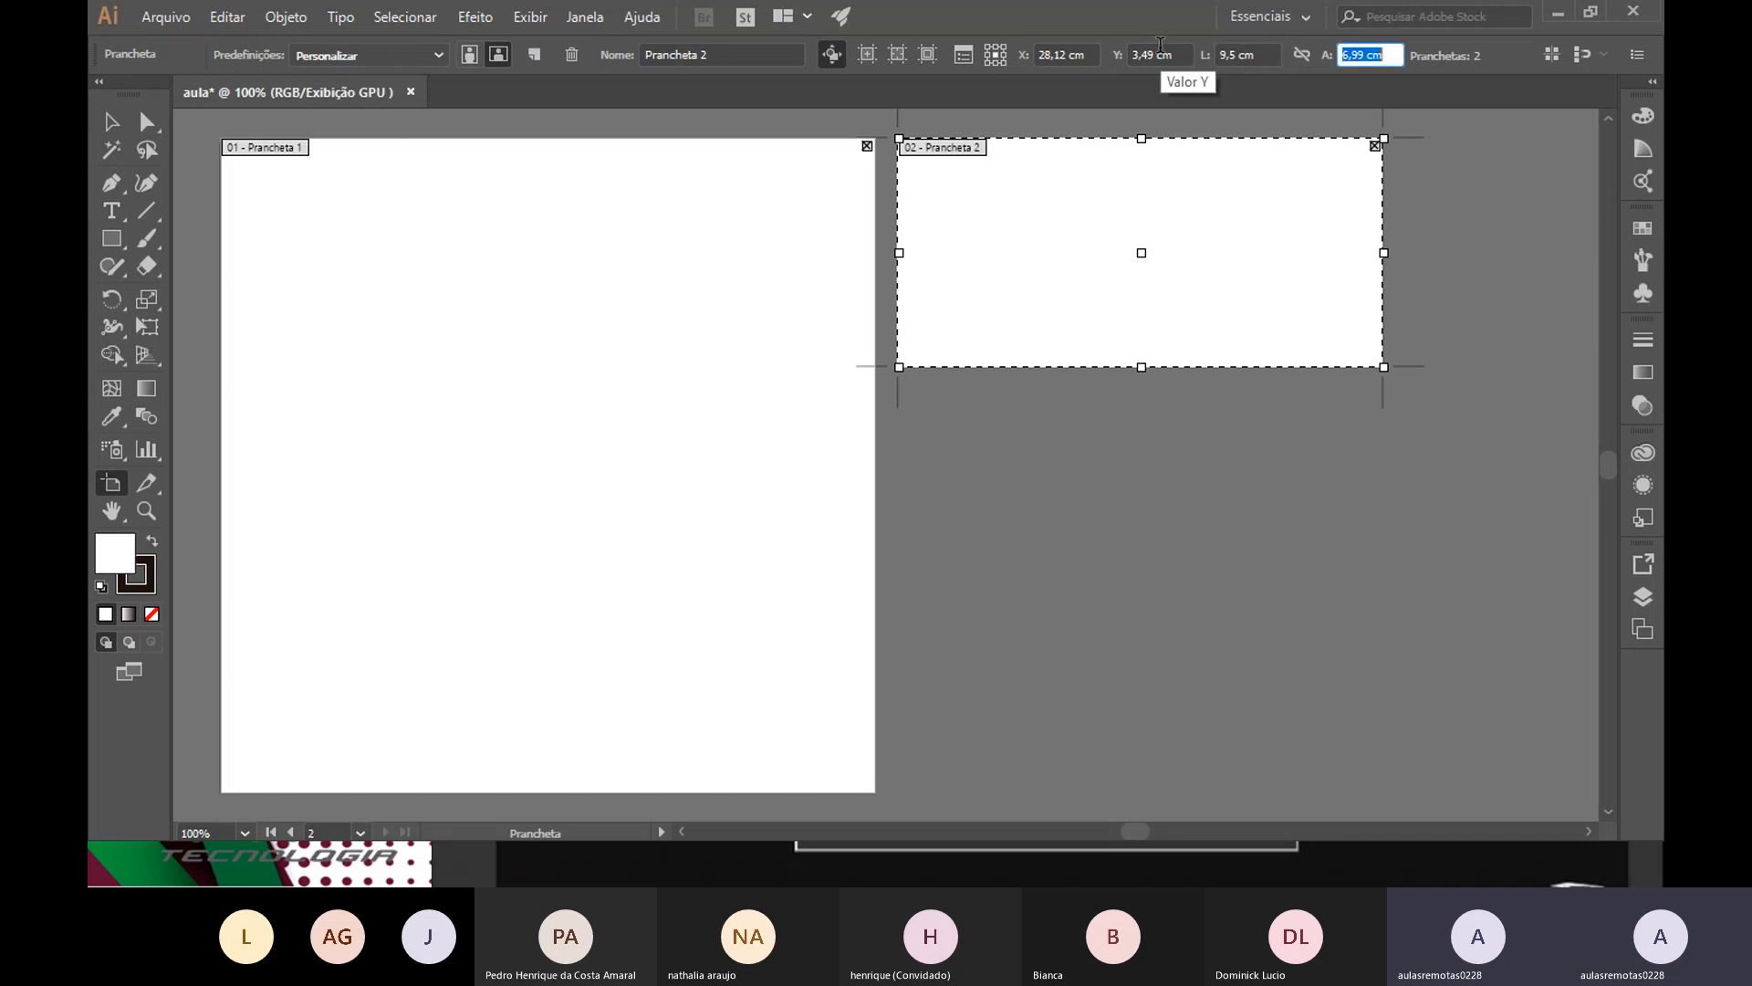
pyautogui.write('5,5')
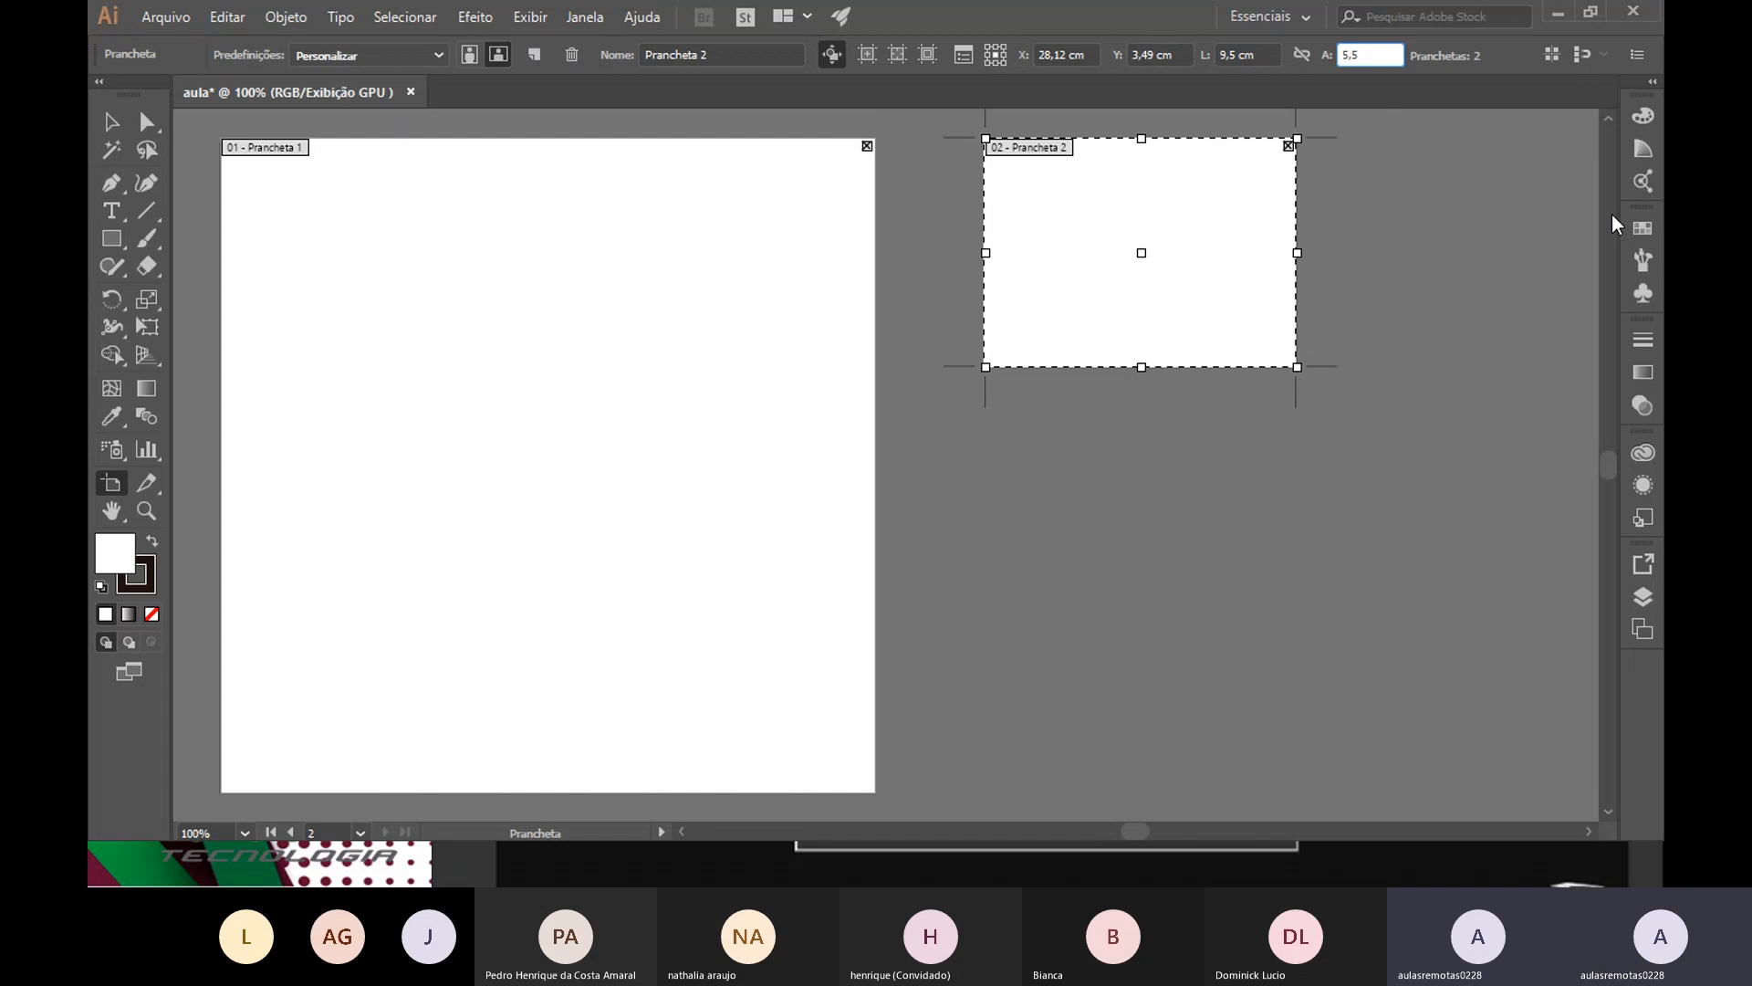
pyautogui.press('Tab')
pyautogui.moveTo(1177, 240); pyautogui.dragTo(1088, 217)
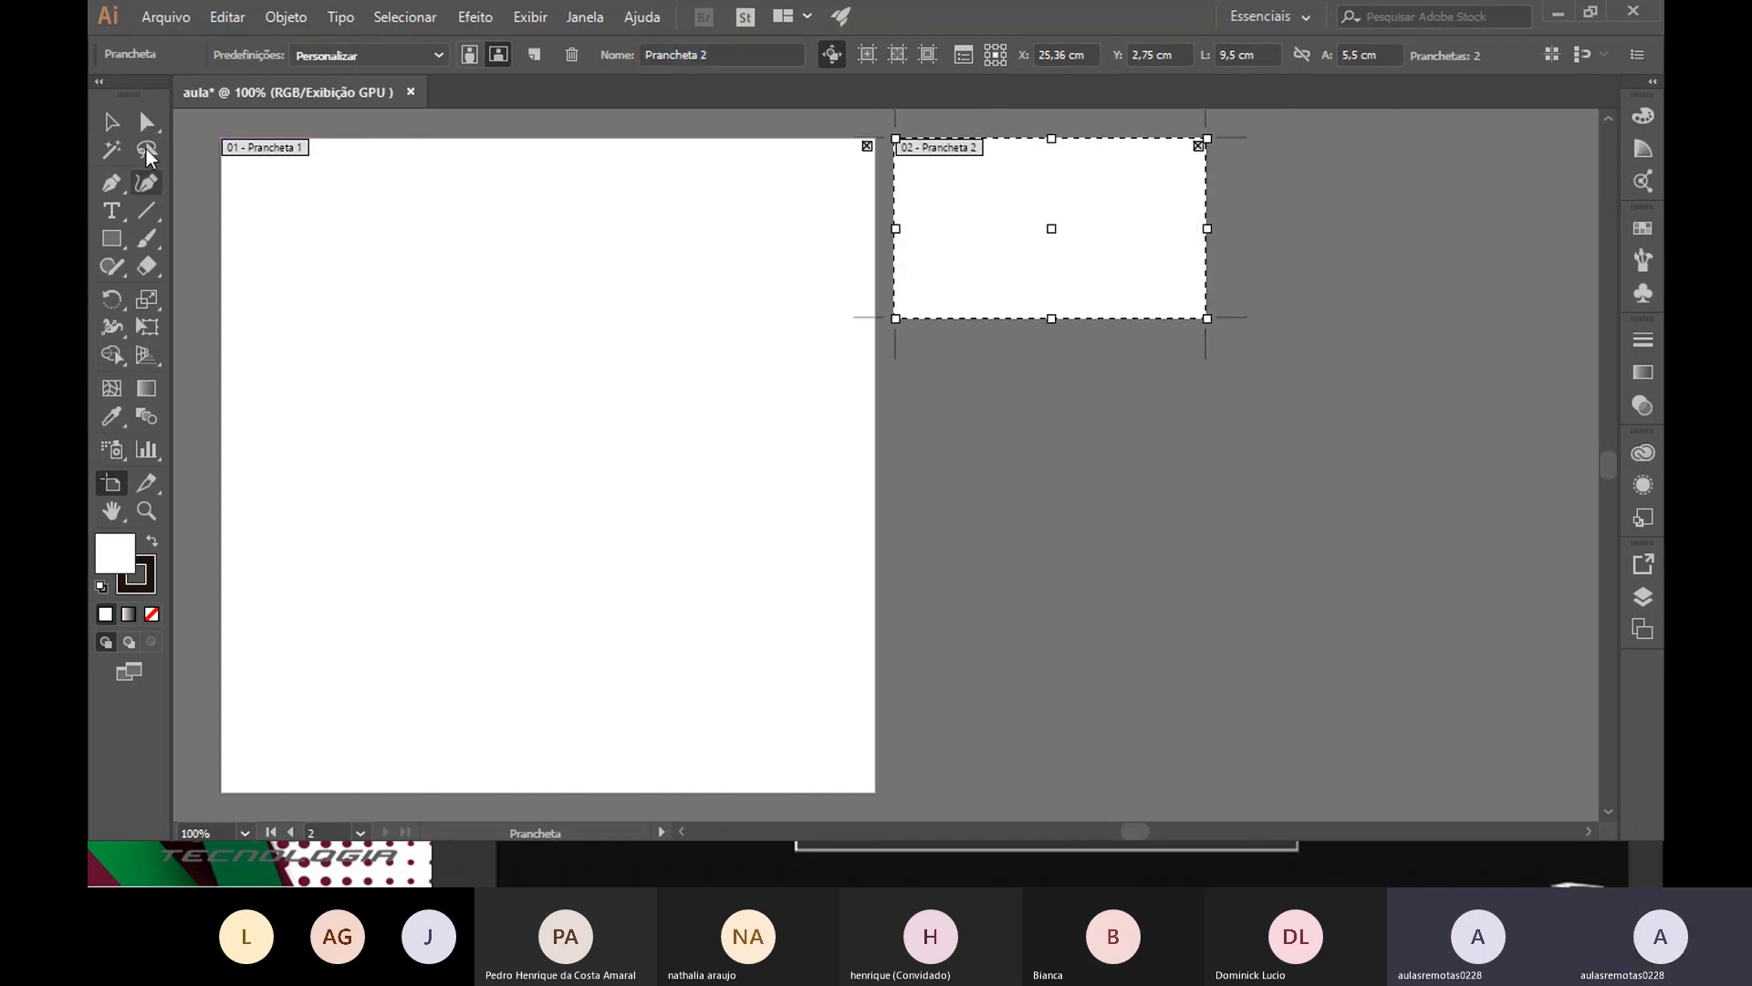
pyautogui.click(112, 121)
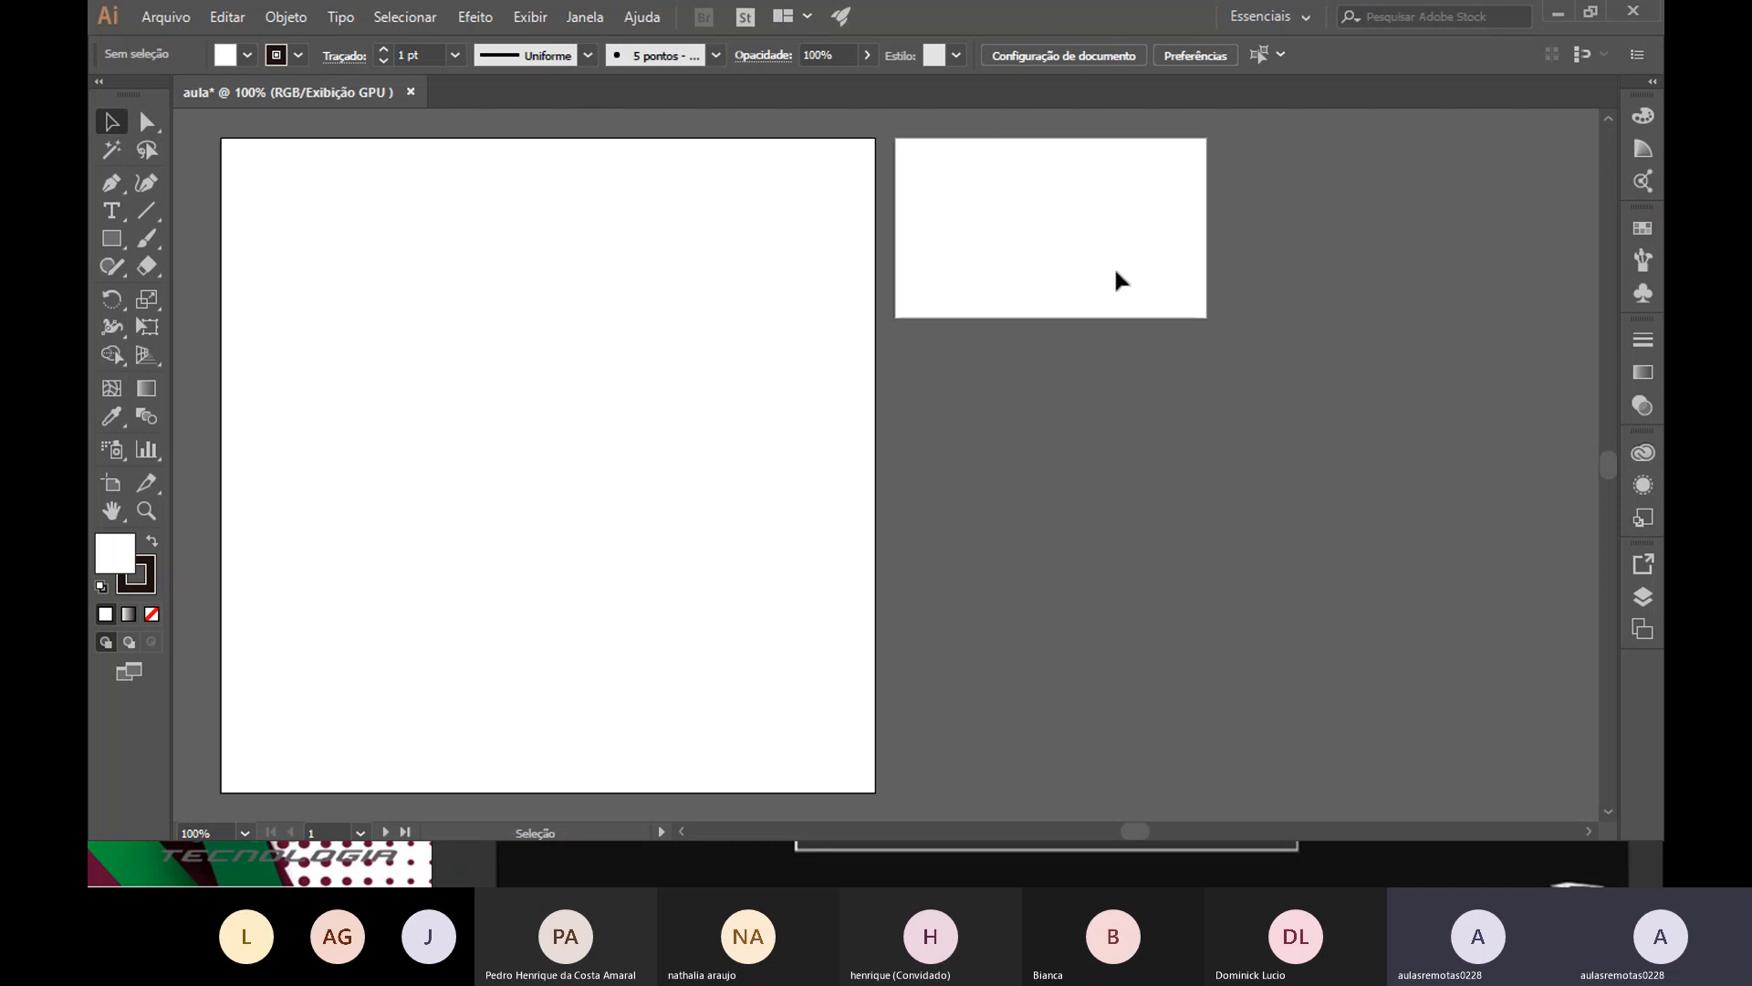
# Draw a freehand rectangle in the middle of the first artboard with the Rectangle tool, dismissing the exact-size option
pyautogui.click(116, 239)
pyautogui.rightClick(108, 245)
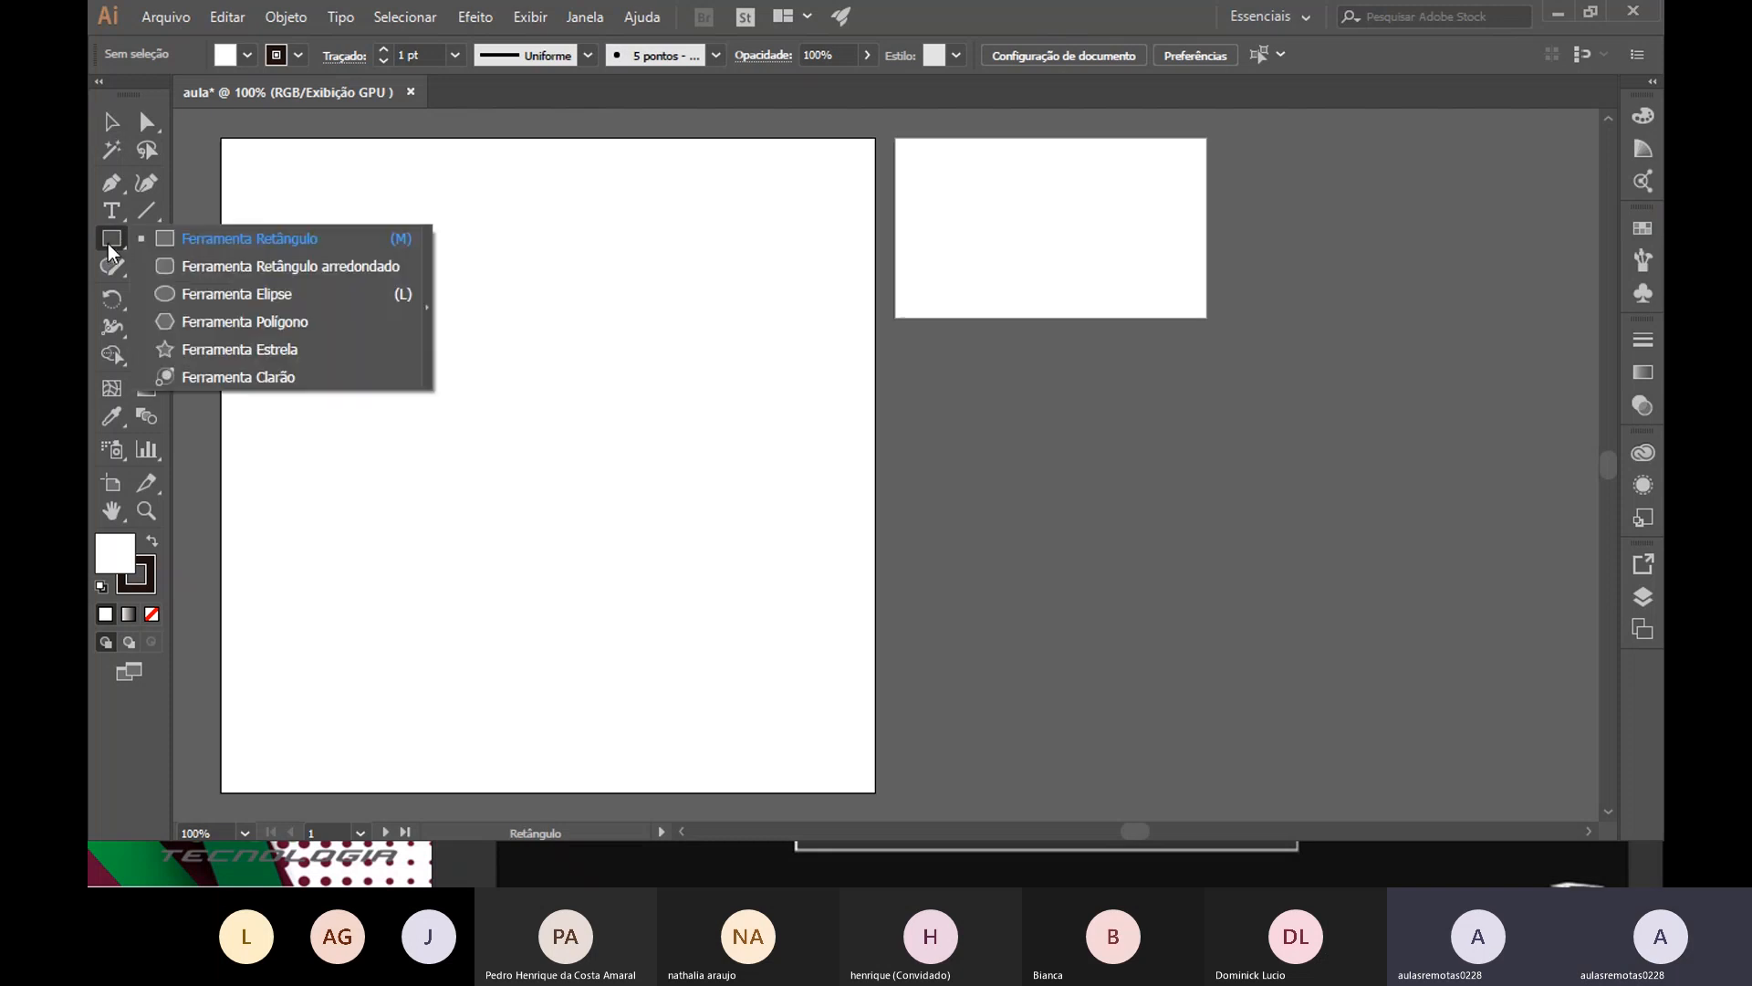
pyautogui.click(299, 244)
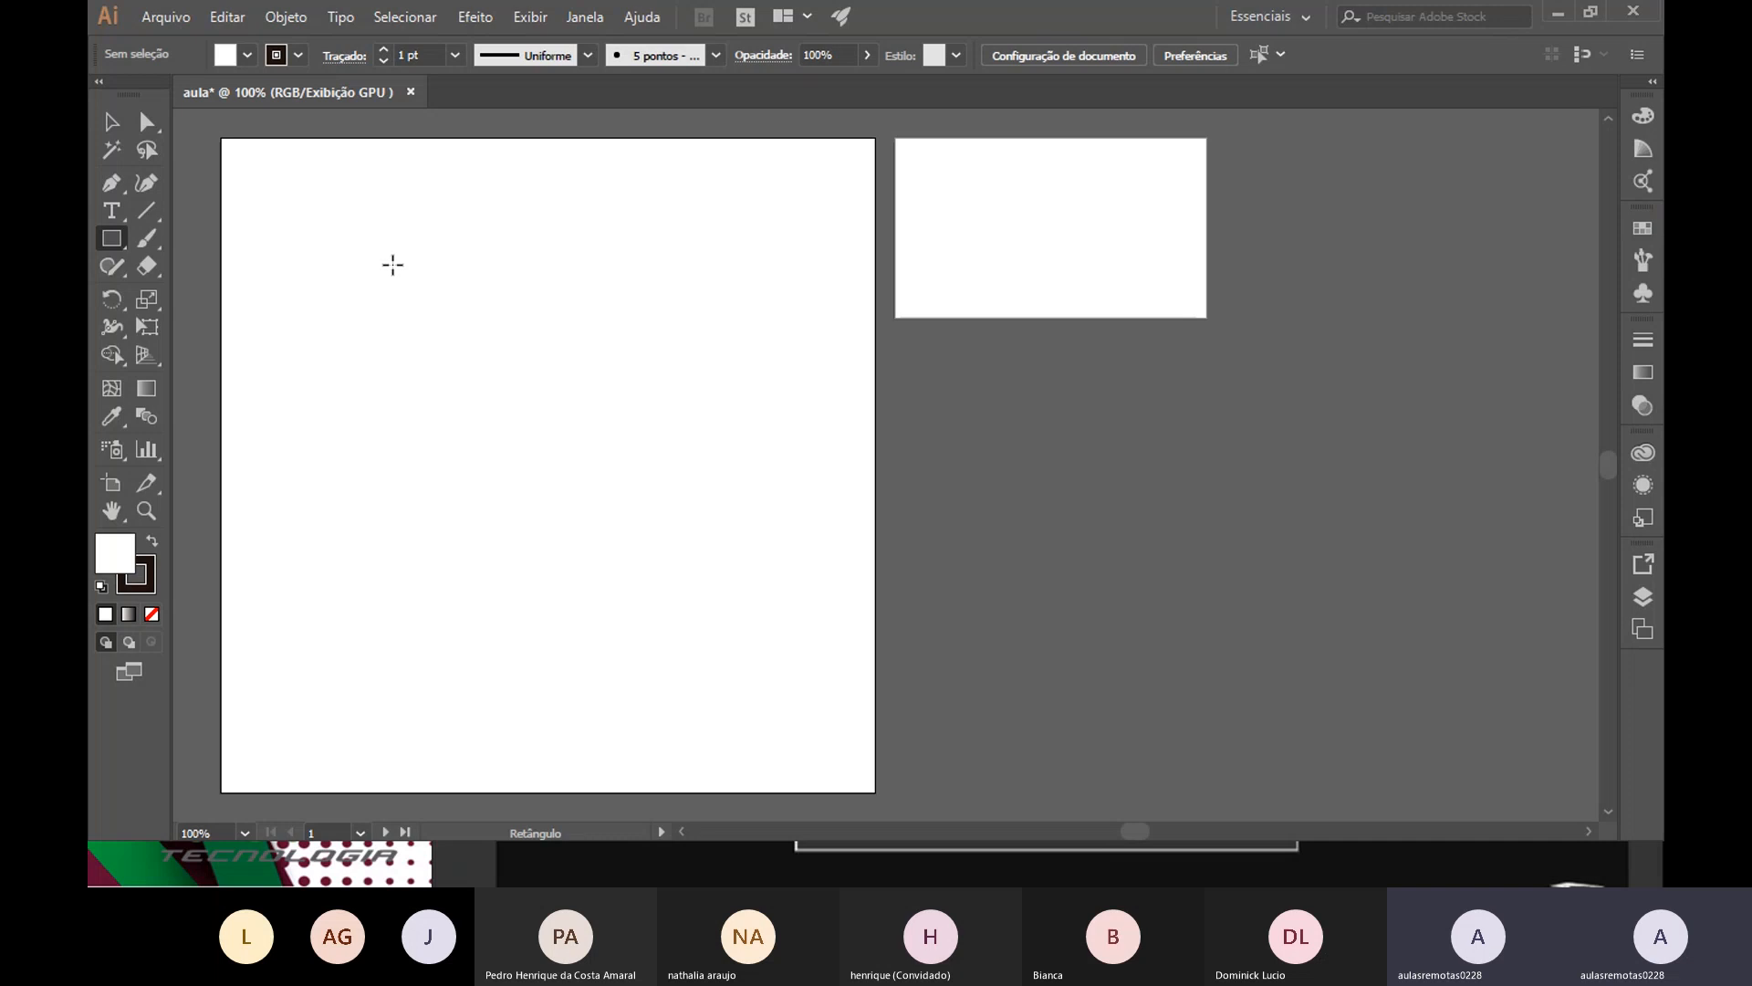
pyautogui.click(320, 253)
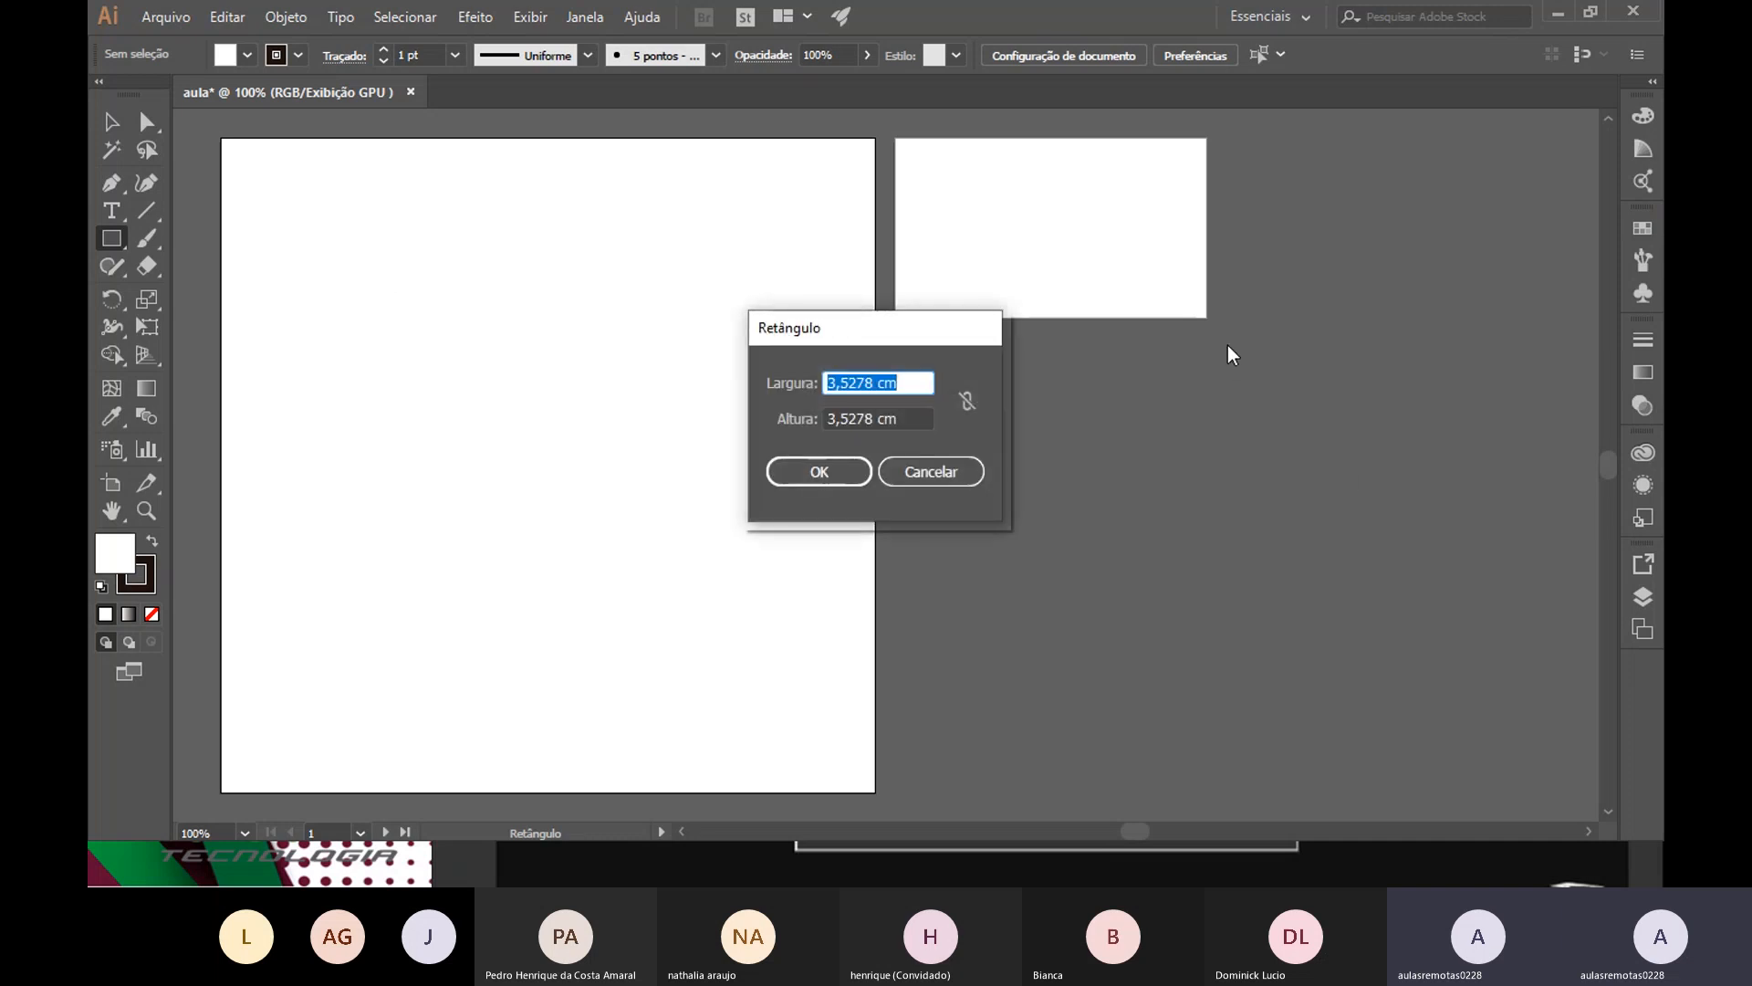
pyautogui.click(974, 467)
pyautogui.moveTo(290, 289); pyautogui.dragTo(691, 619)
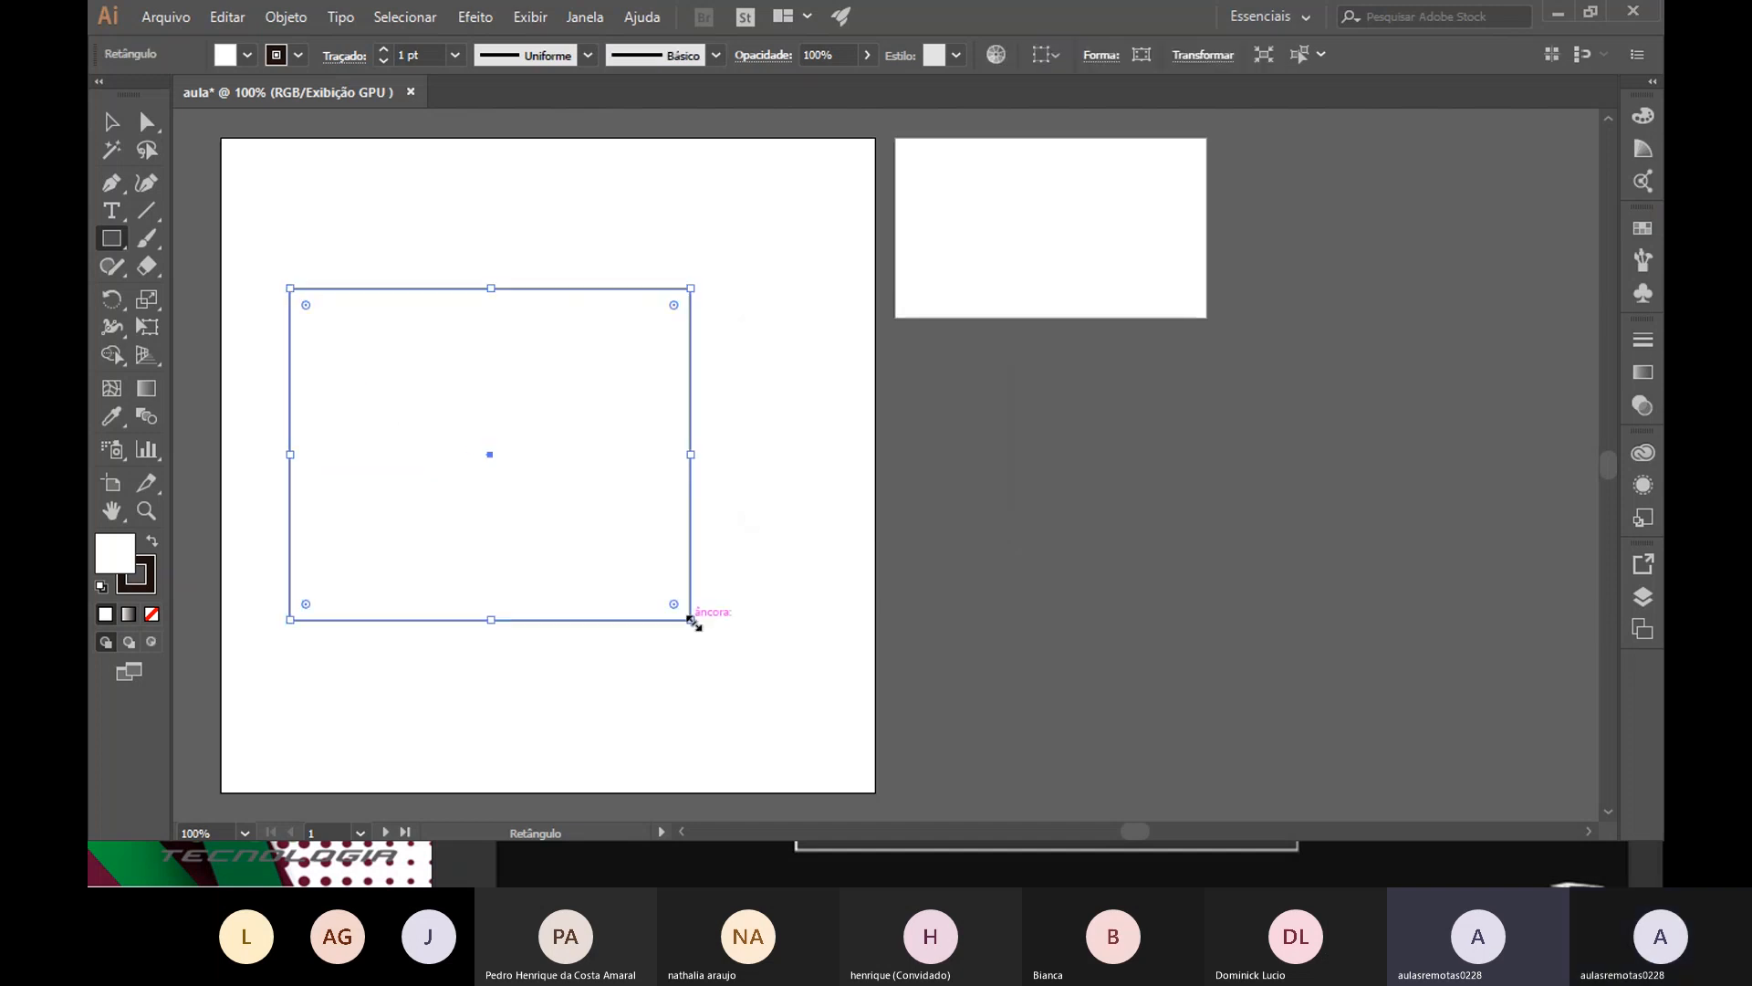
# Try a yellow fill on the rectangle and set its fill colour to green
pyautogui.click(248, 55)
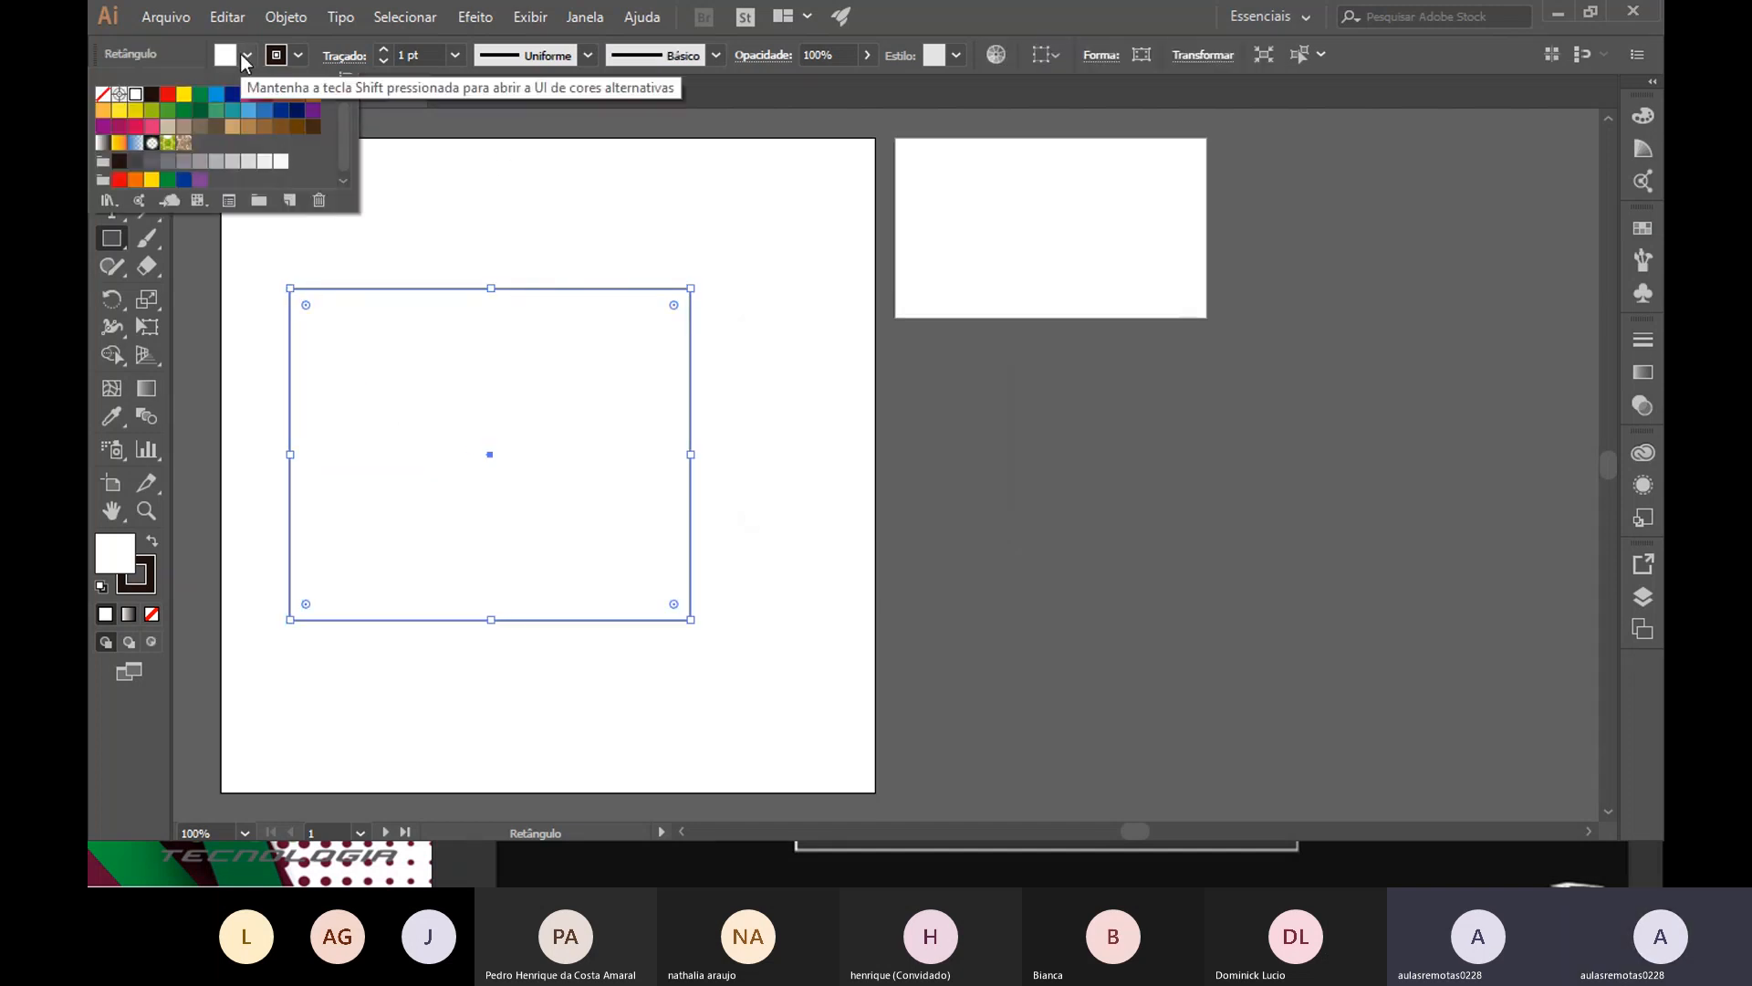
pyautogui.click(183, 95)
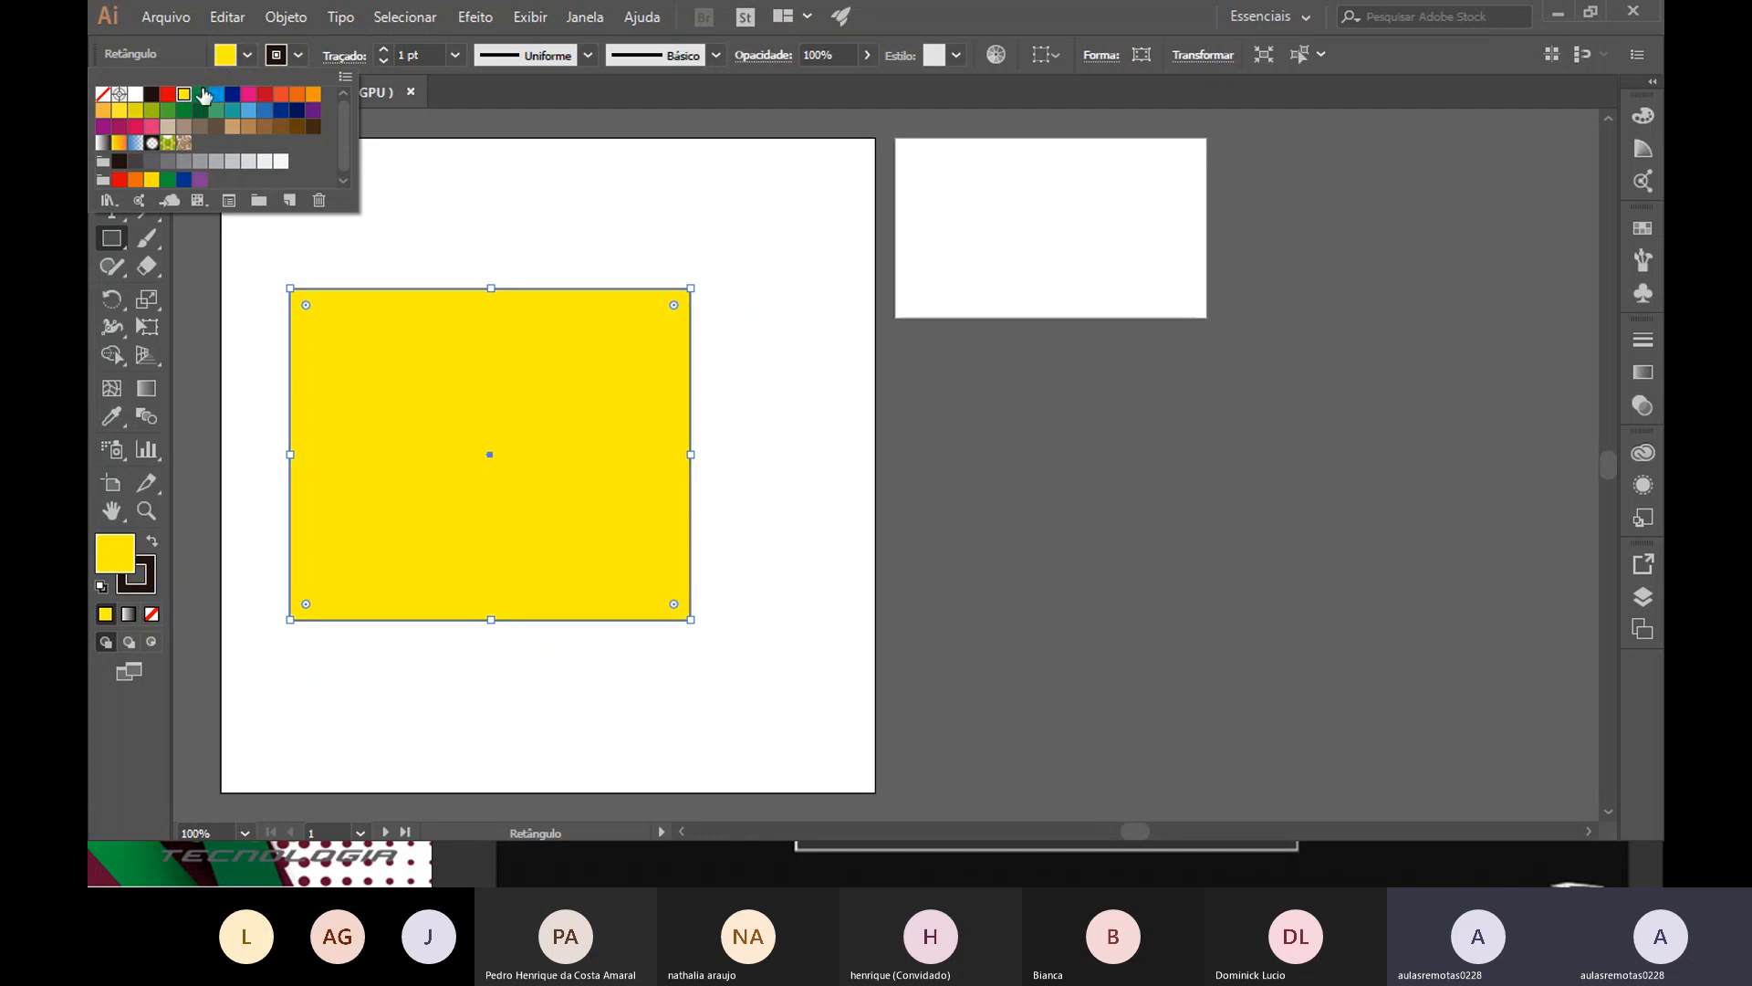
pyautogui.click(200, 94)
pyautogui.click(243, 59)
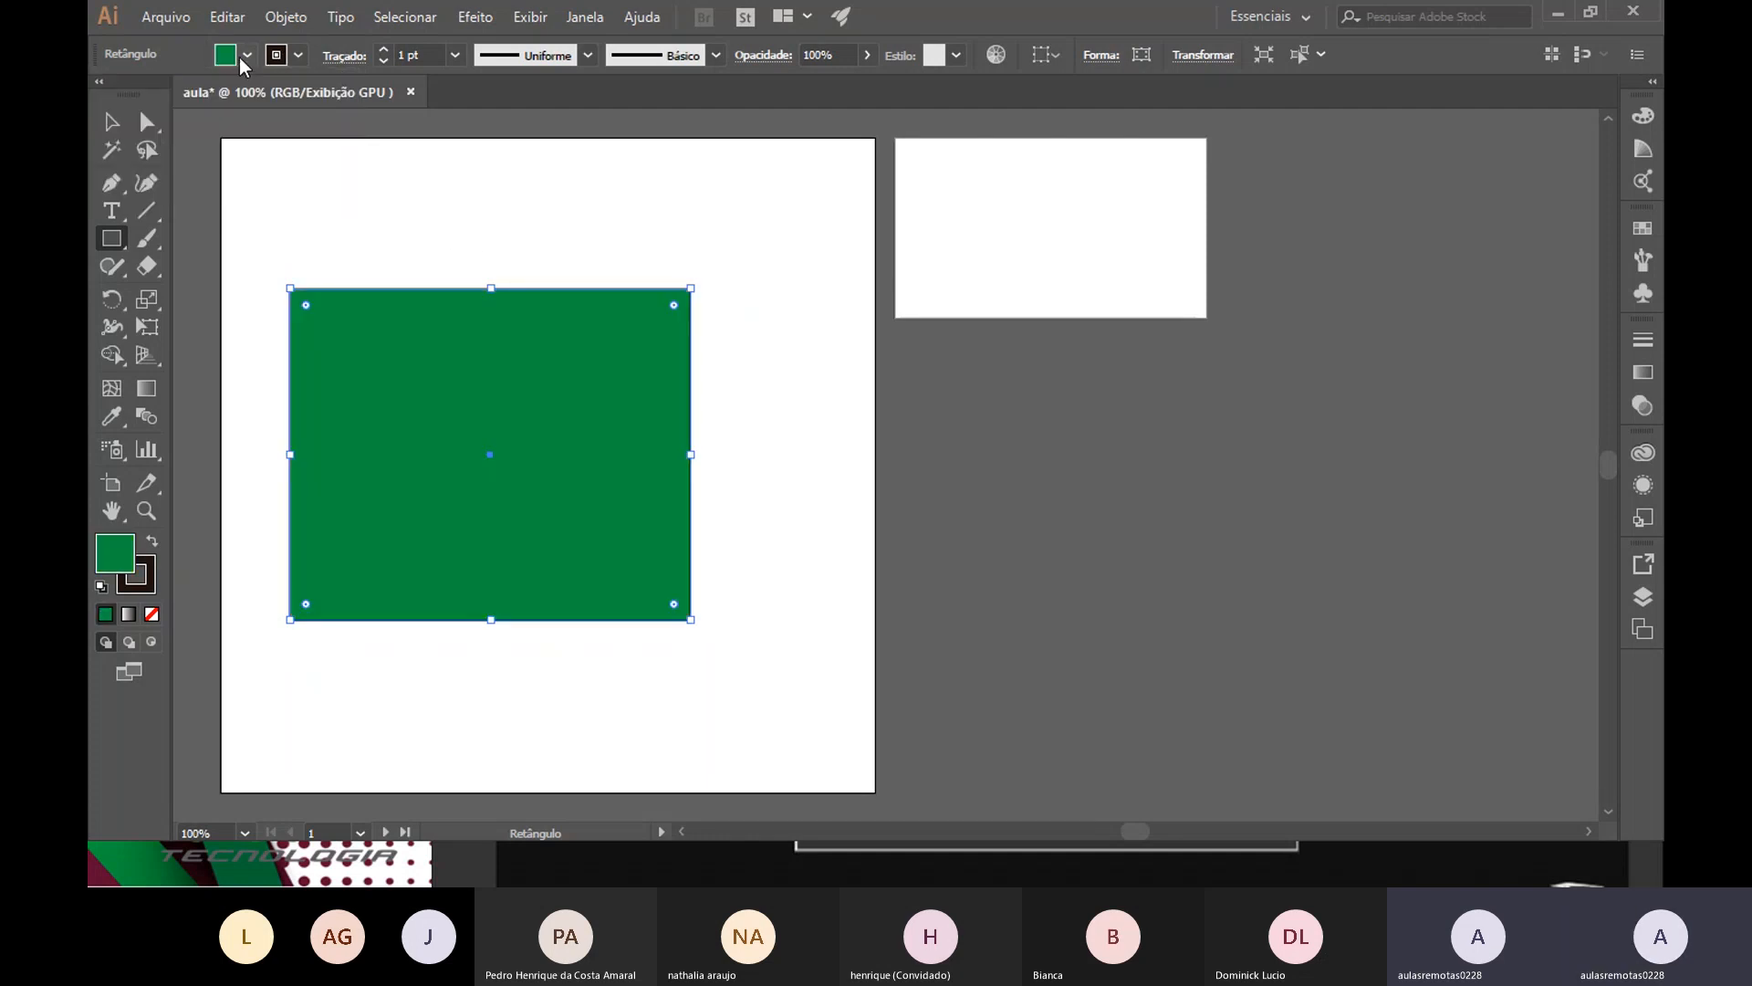
# Reposition the green rectangle slightly and make it a little narrower and shorter with the Selection tool
pyautogui.click(111, 122)
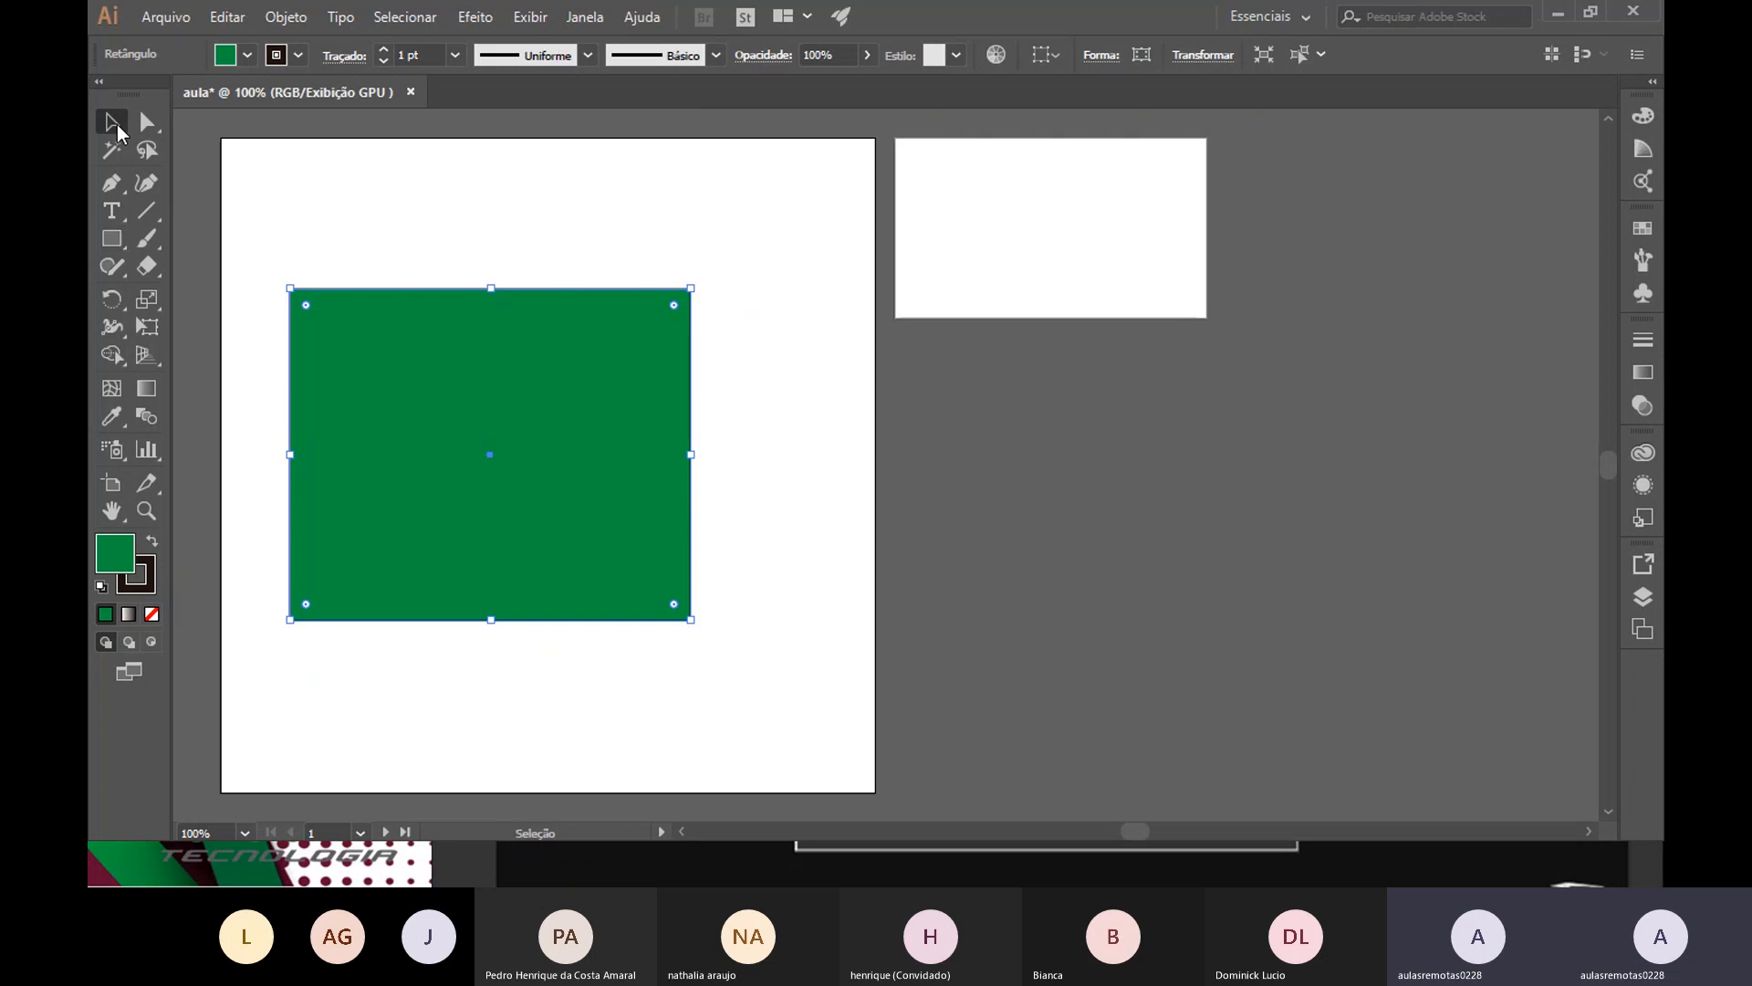
pyautogui.moveTo(490, 415); pyautogui.dragTo(545, 405)
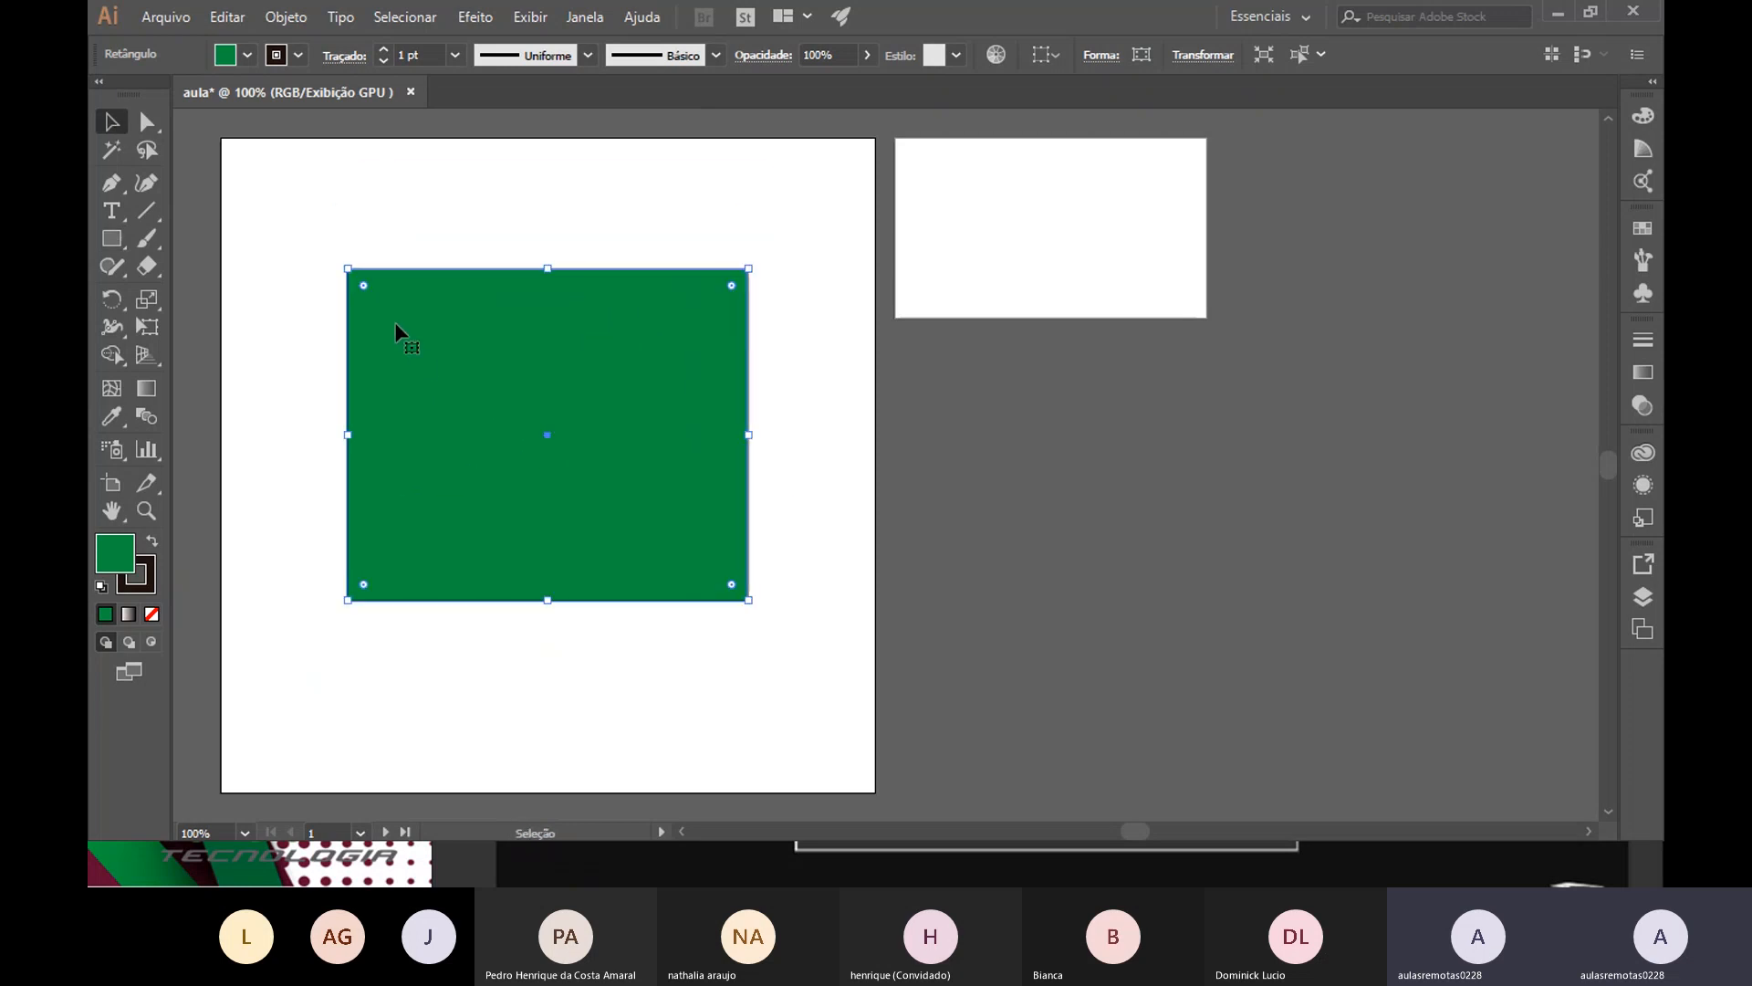
pyautogui.moveTo(347, 271)
pyautogui.mouseDown()
pyautogui.moveTo(527, 398)
pyautogui.moveTo(375, 282)
pyautogui.mouseUp()
pyautogui.moveTo(562, 284); pyautogui.dragTo(560, 325)
pyautogui.moveTo(566, 423); pyautogui.dragTo(539, 367)
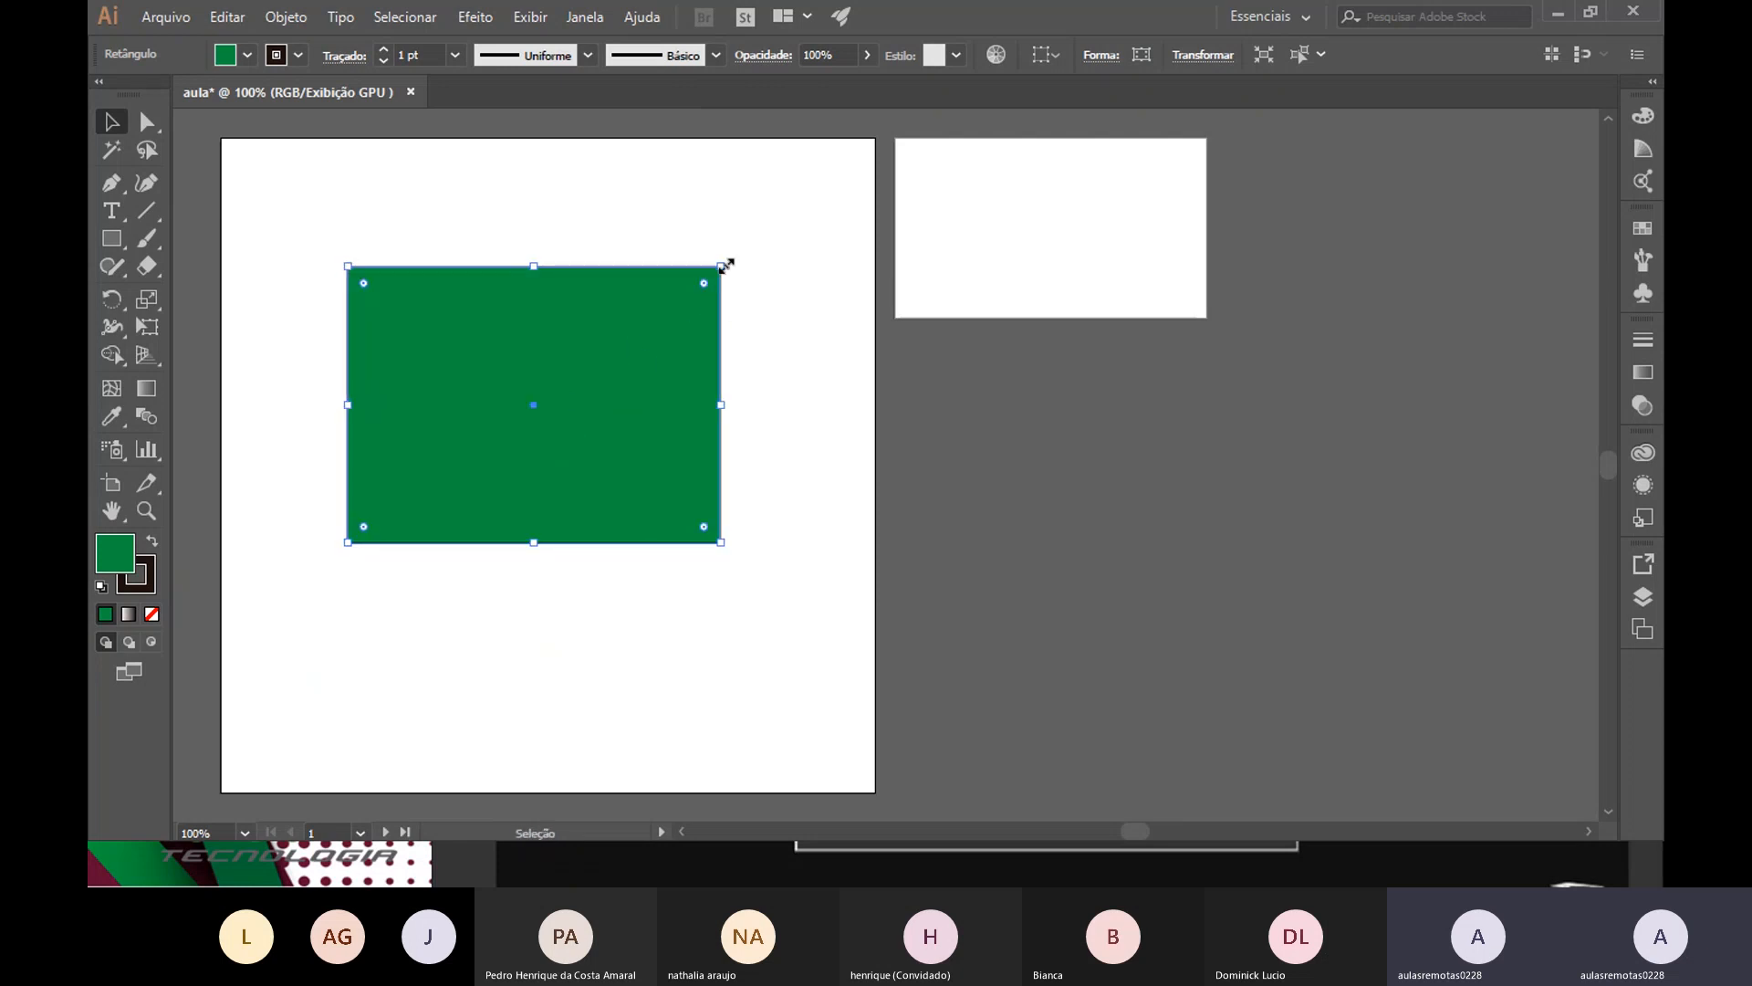
pyautogui.moveTo(407, 454)
pyautogui.mouseDown()
pyautogui.moveTo(477, 384)
pyautogui.moveTo(394, 437)
pyautogui.mouseUp()
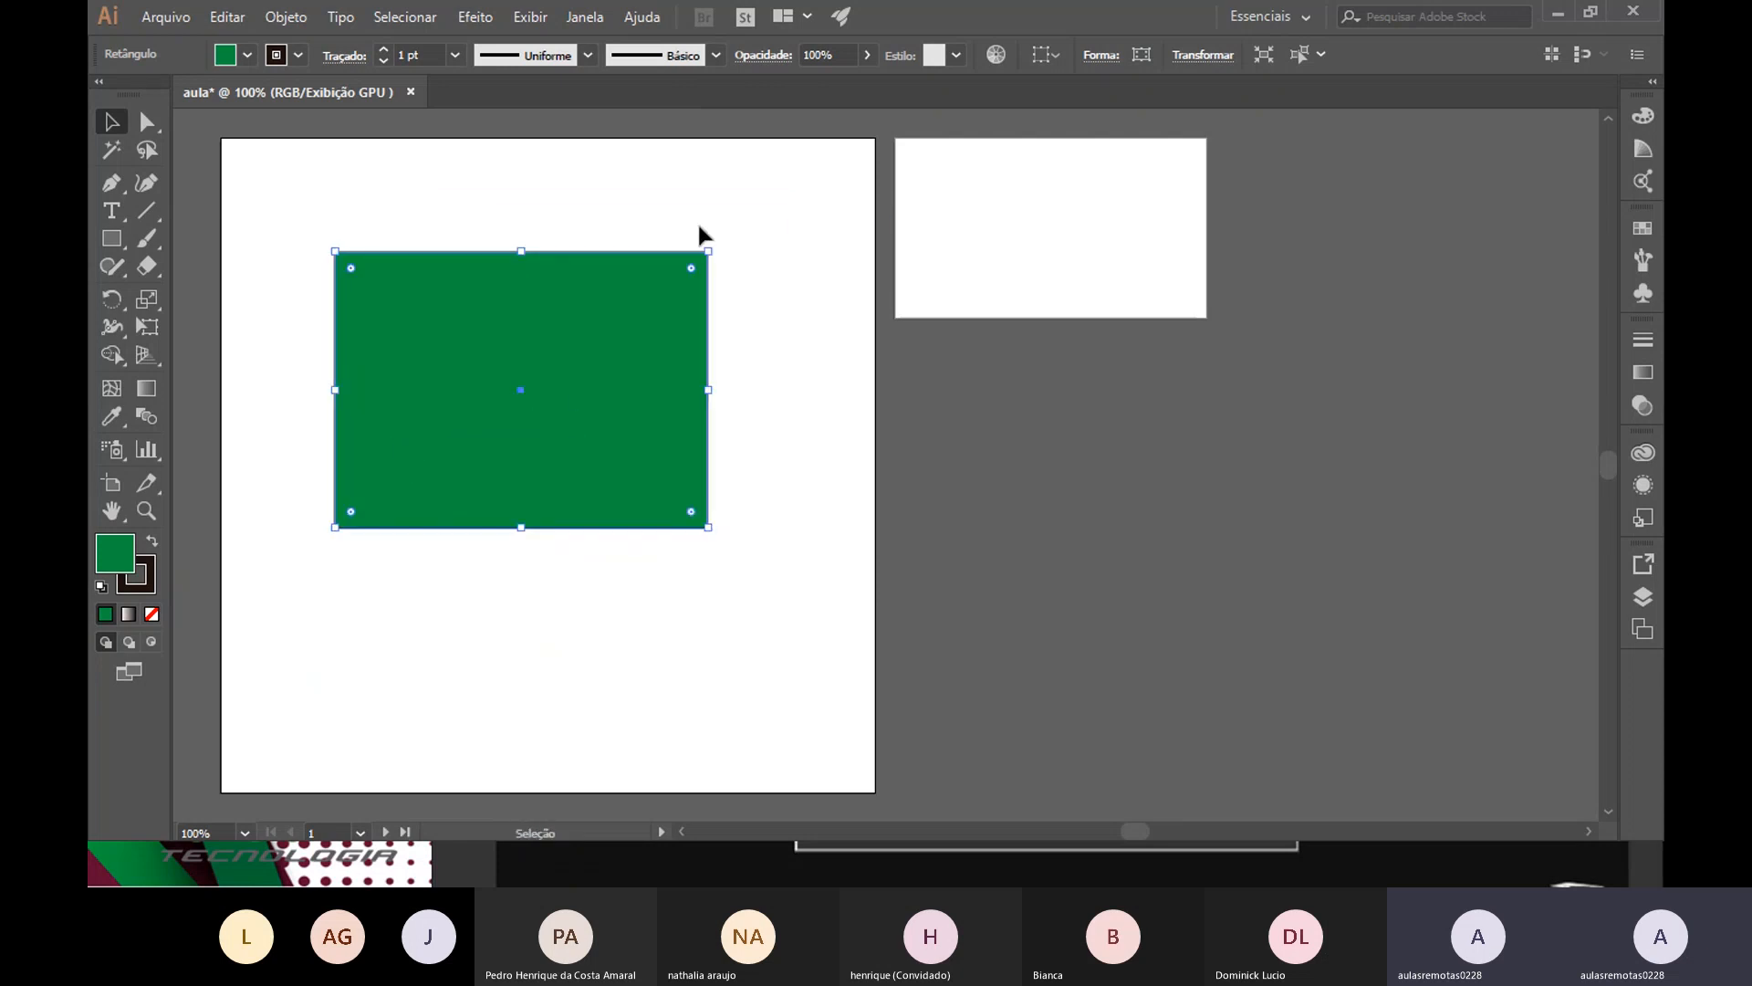
# Move the rectangle's upper-right anchor inward to about X 12.2 cm, Y 5.5 cm, and round that corner to about 6 cm
pyautogui.click(152, 121)
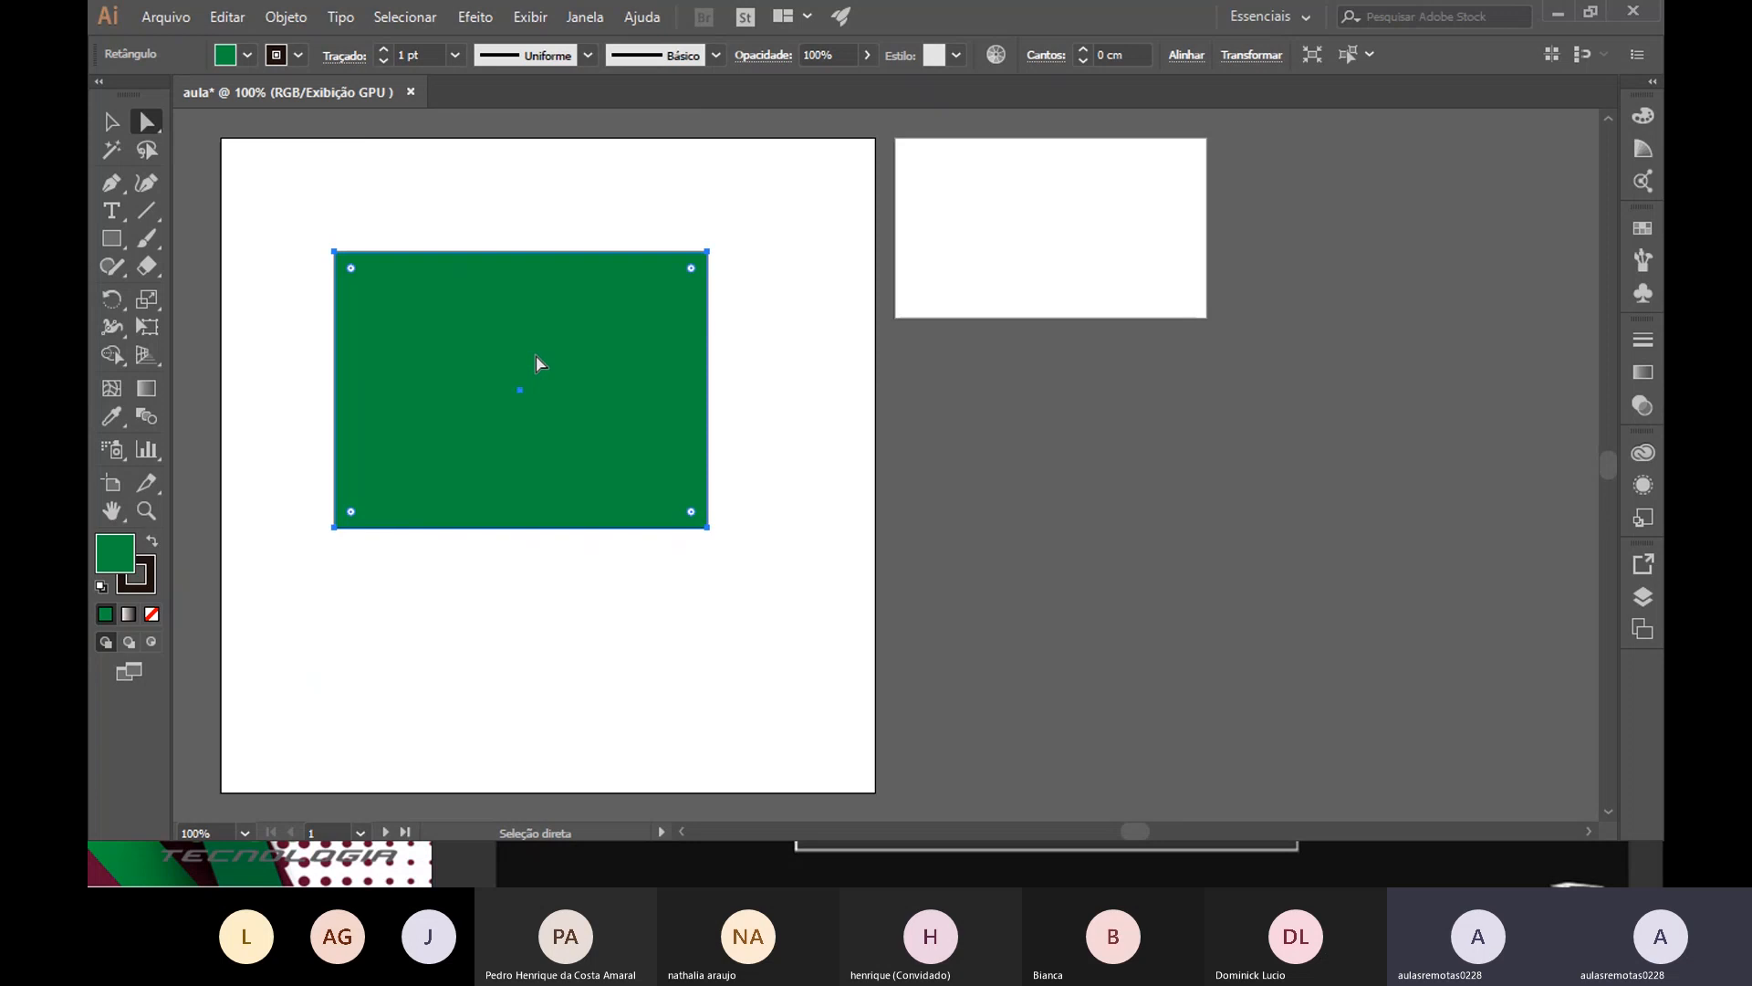
pyautogui.click(709, 256)
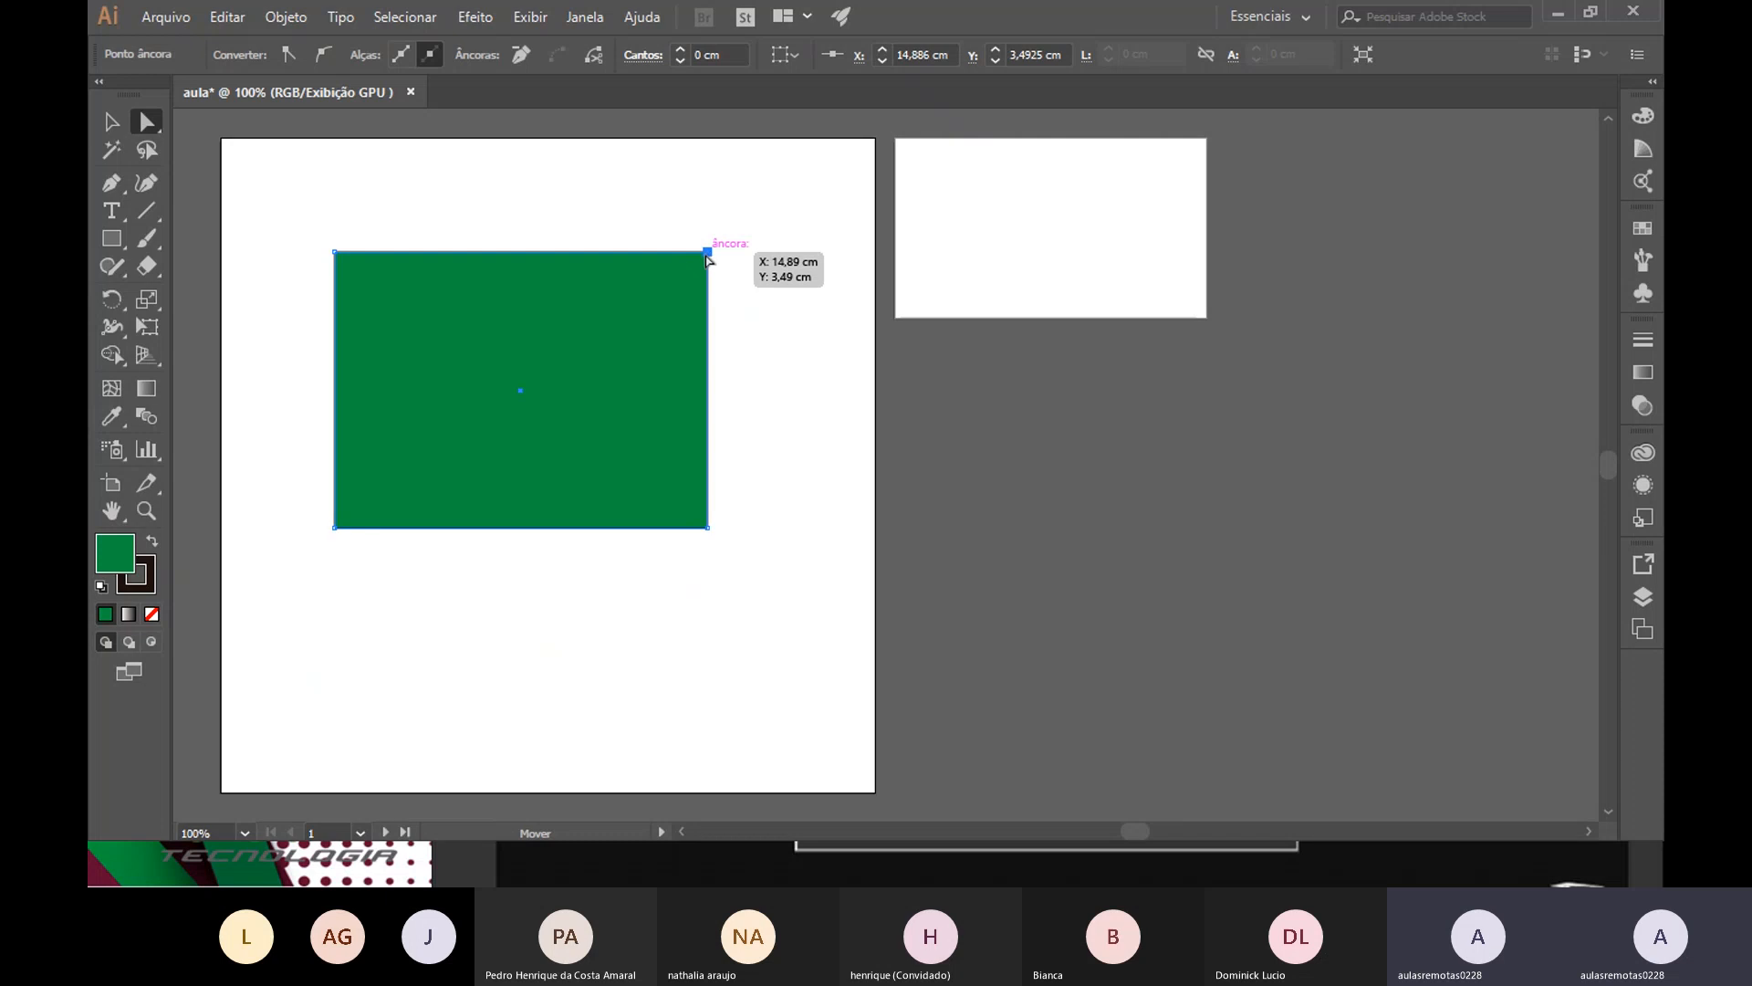
pyautogui.moveTo(710, 256); pyautogui.dragTo(617, 316)
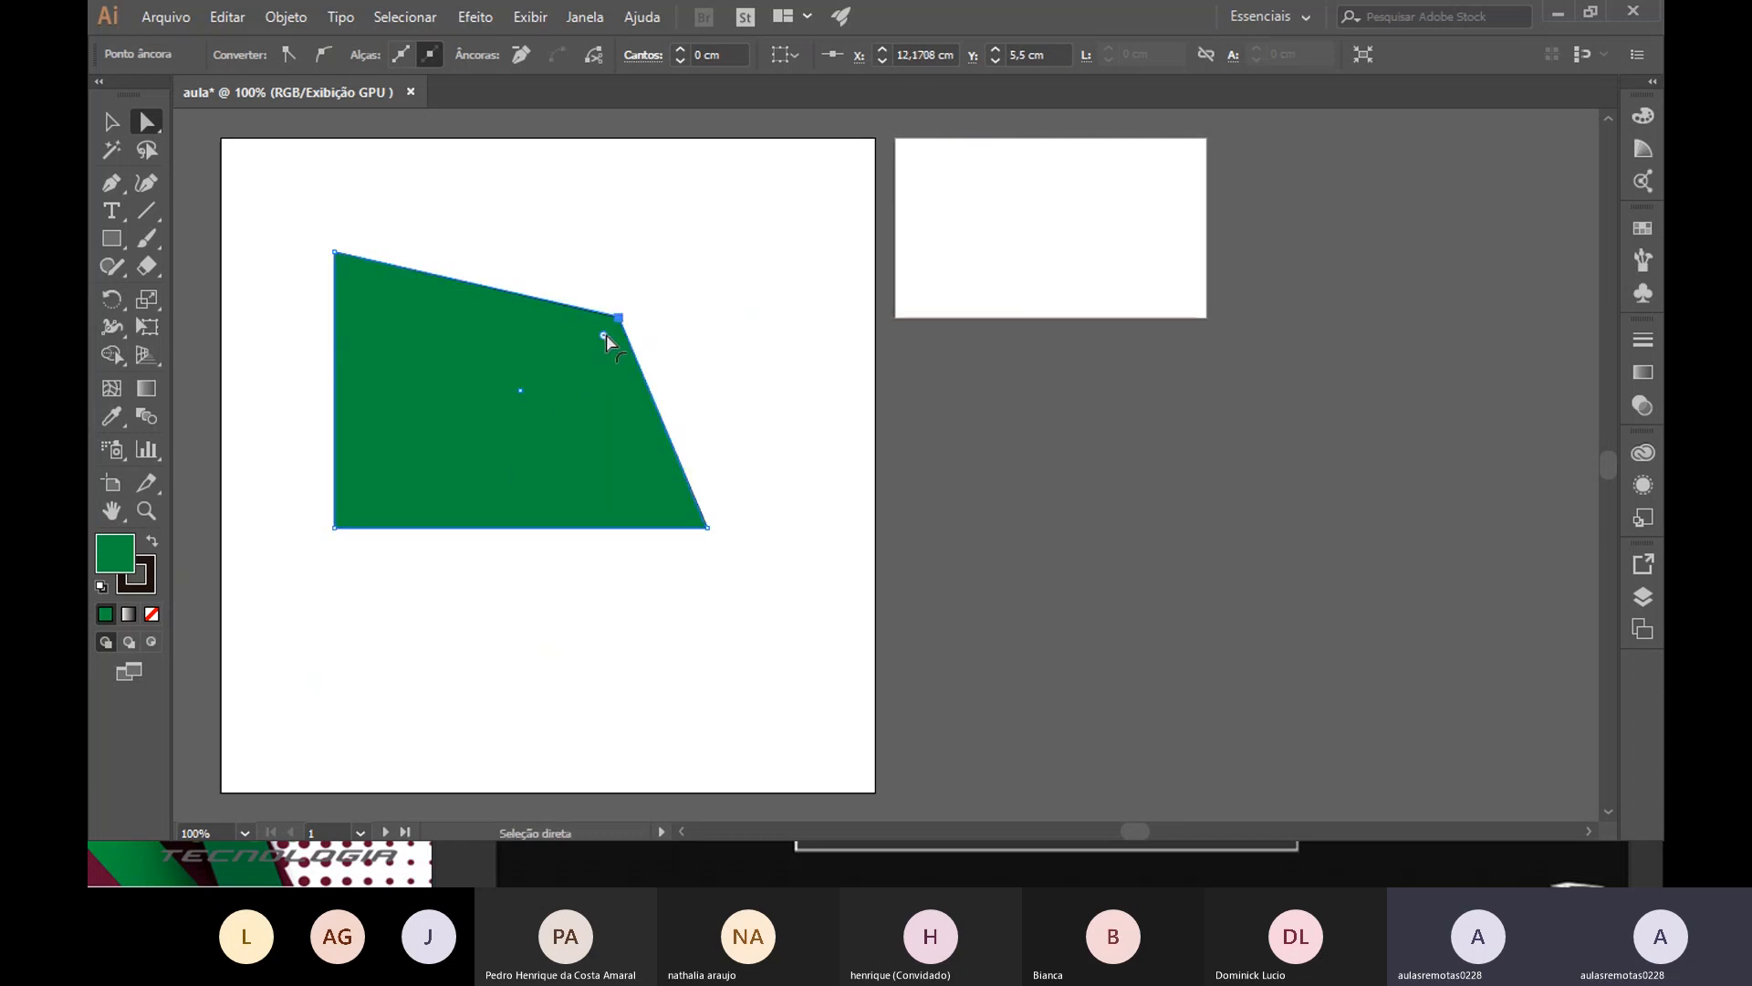
pyautogui.moveTo(606, 334); pyautogui.dragTo(425, 469)
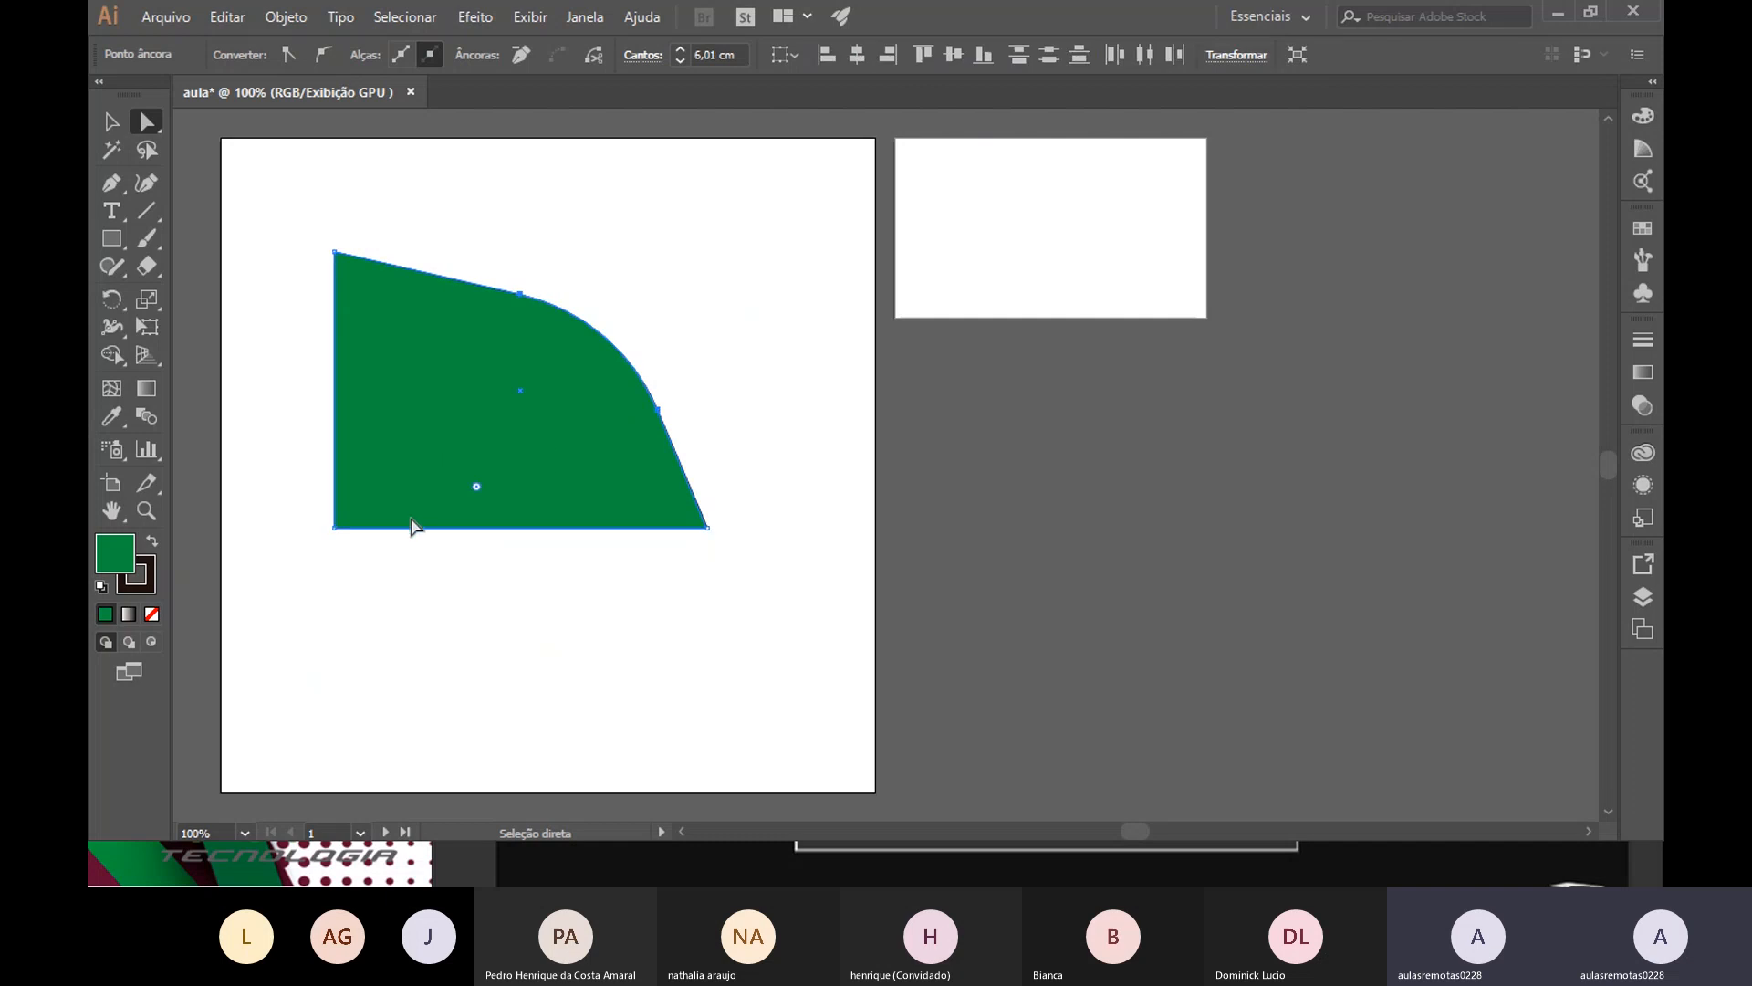
# Reshape the rounded corner by moving its anchors to about X 9.6, Y 3 cm and X 16.1, Y 8.1 cm and pulling the lower curve handle outward
pyautogui.moveTo(520, 294); pyautogui.dragTo(534, 236)
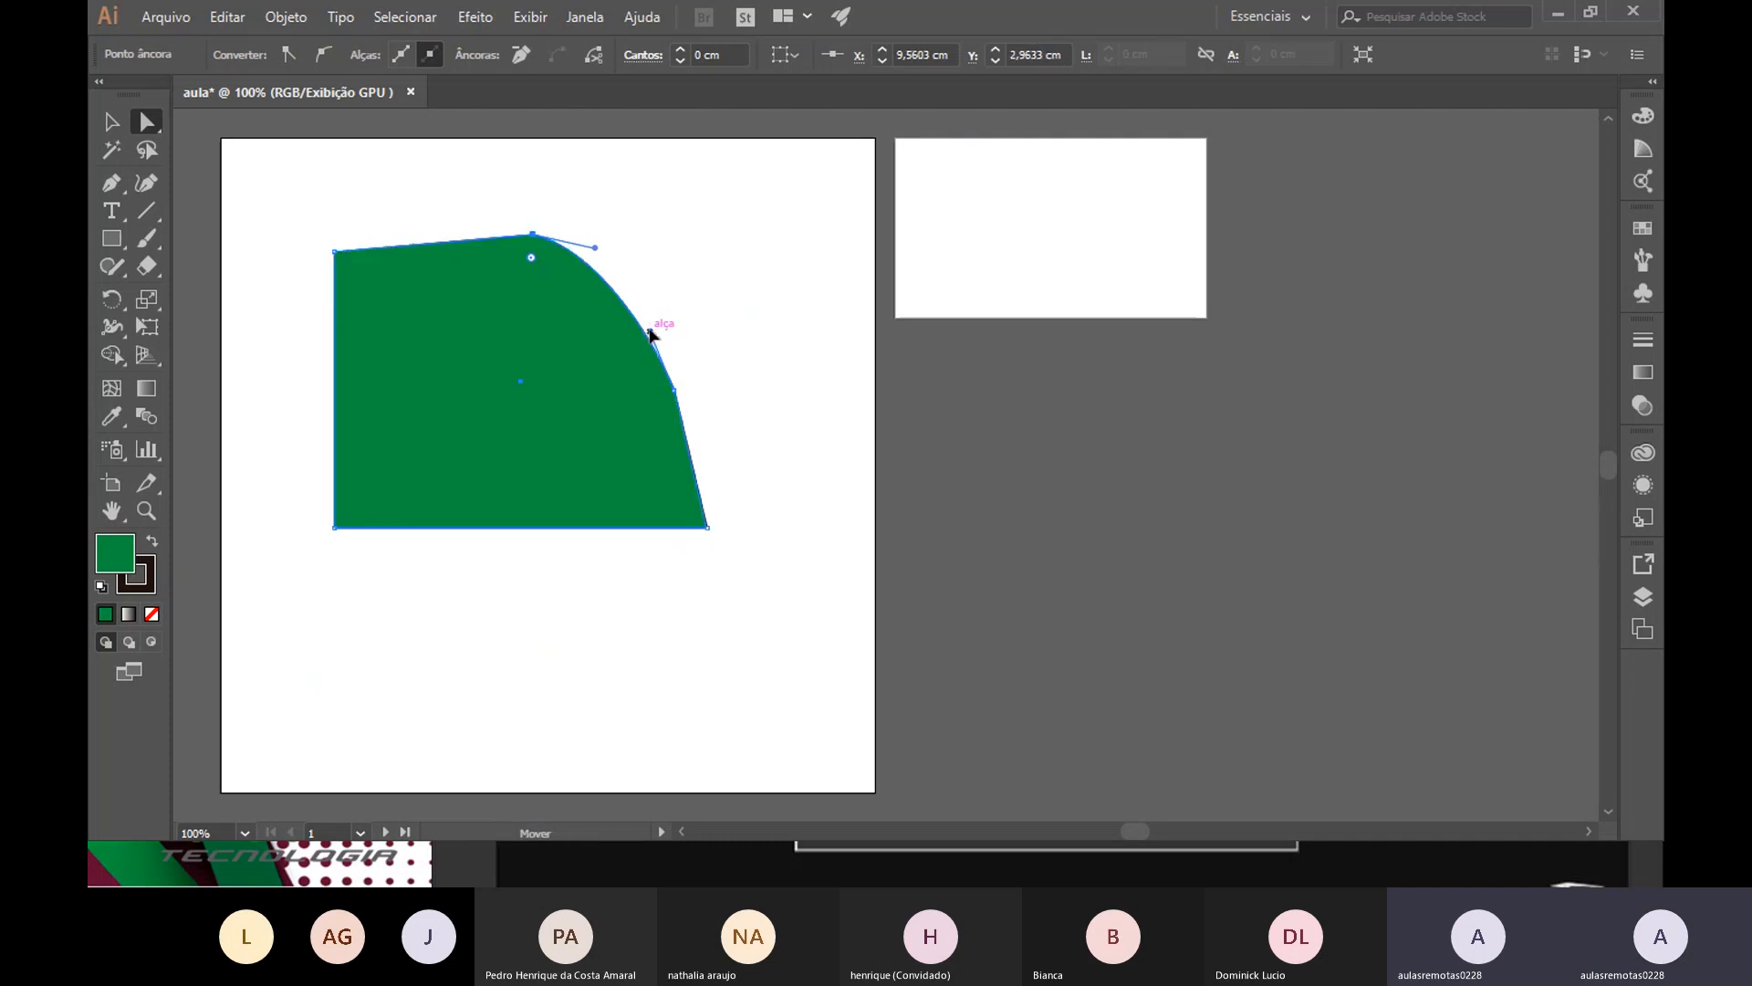
pyautogui.moveTo(652, 332); pyautogui.dragTo(712, 341)
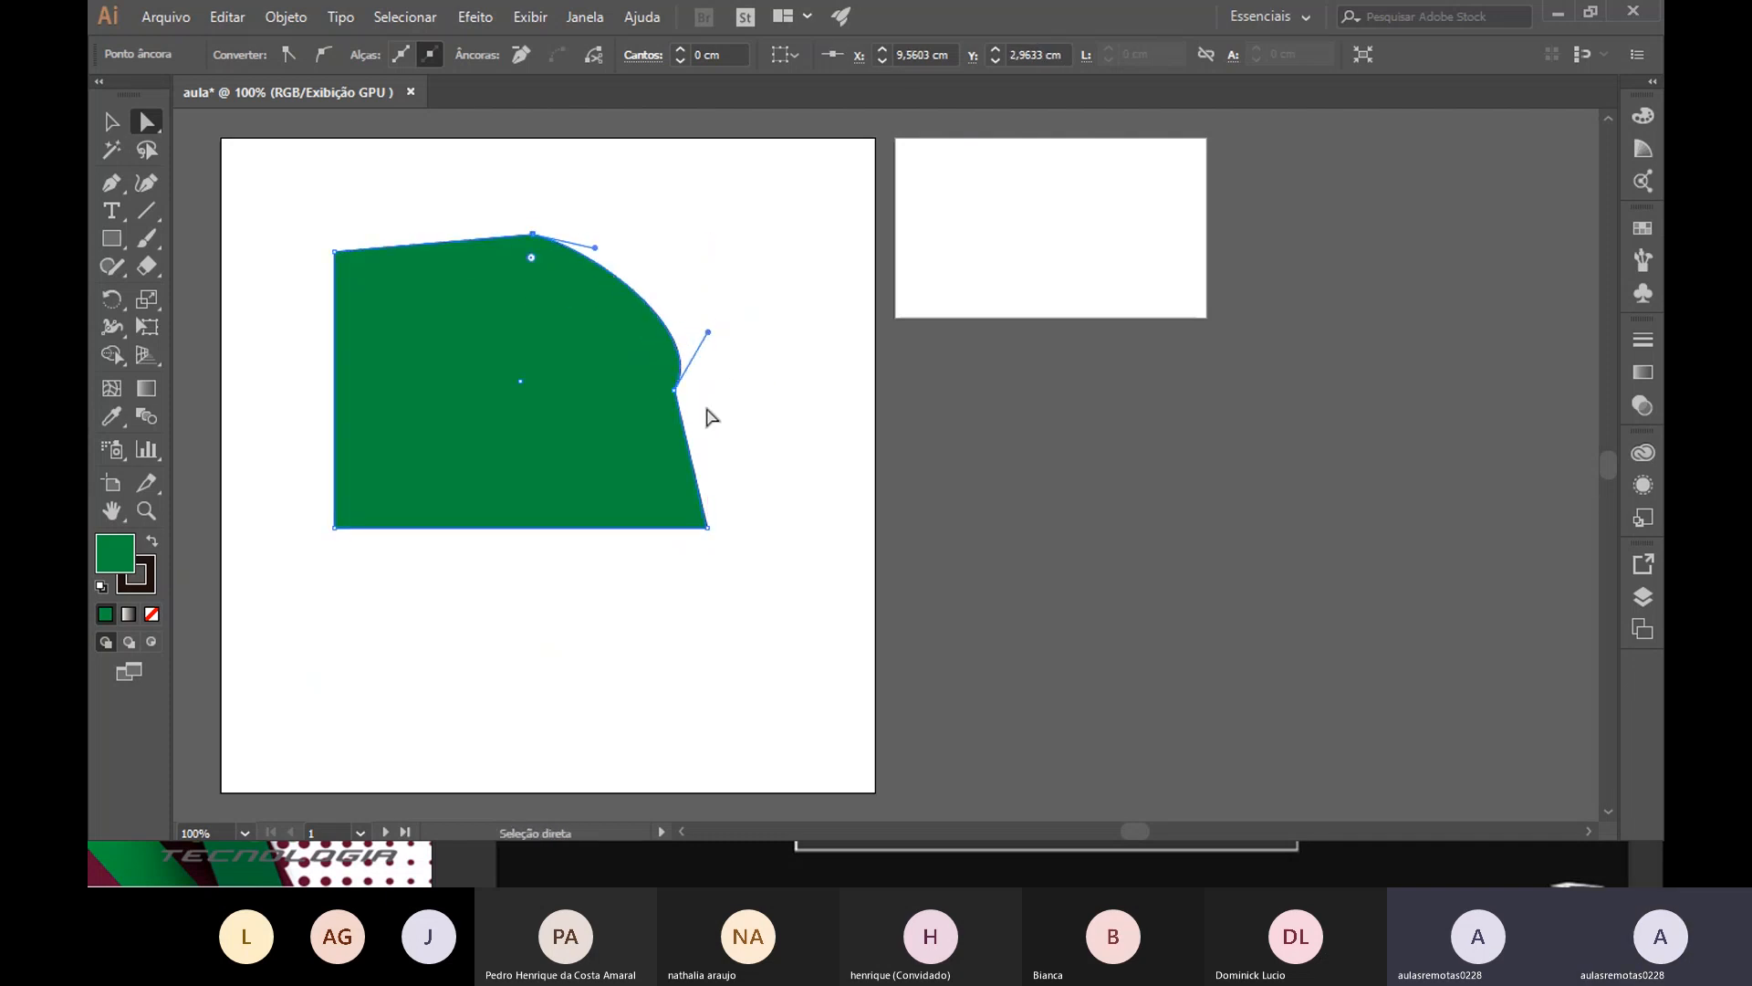
pyautogui.moveTo(677, 399); pyautogui.dragTo(751, 404)
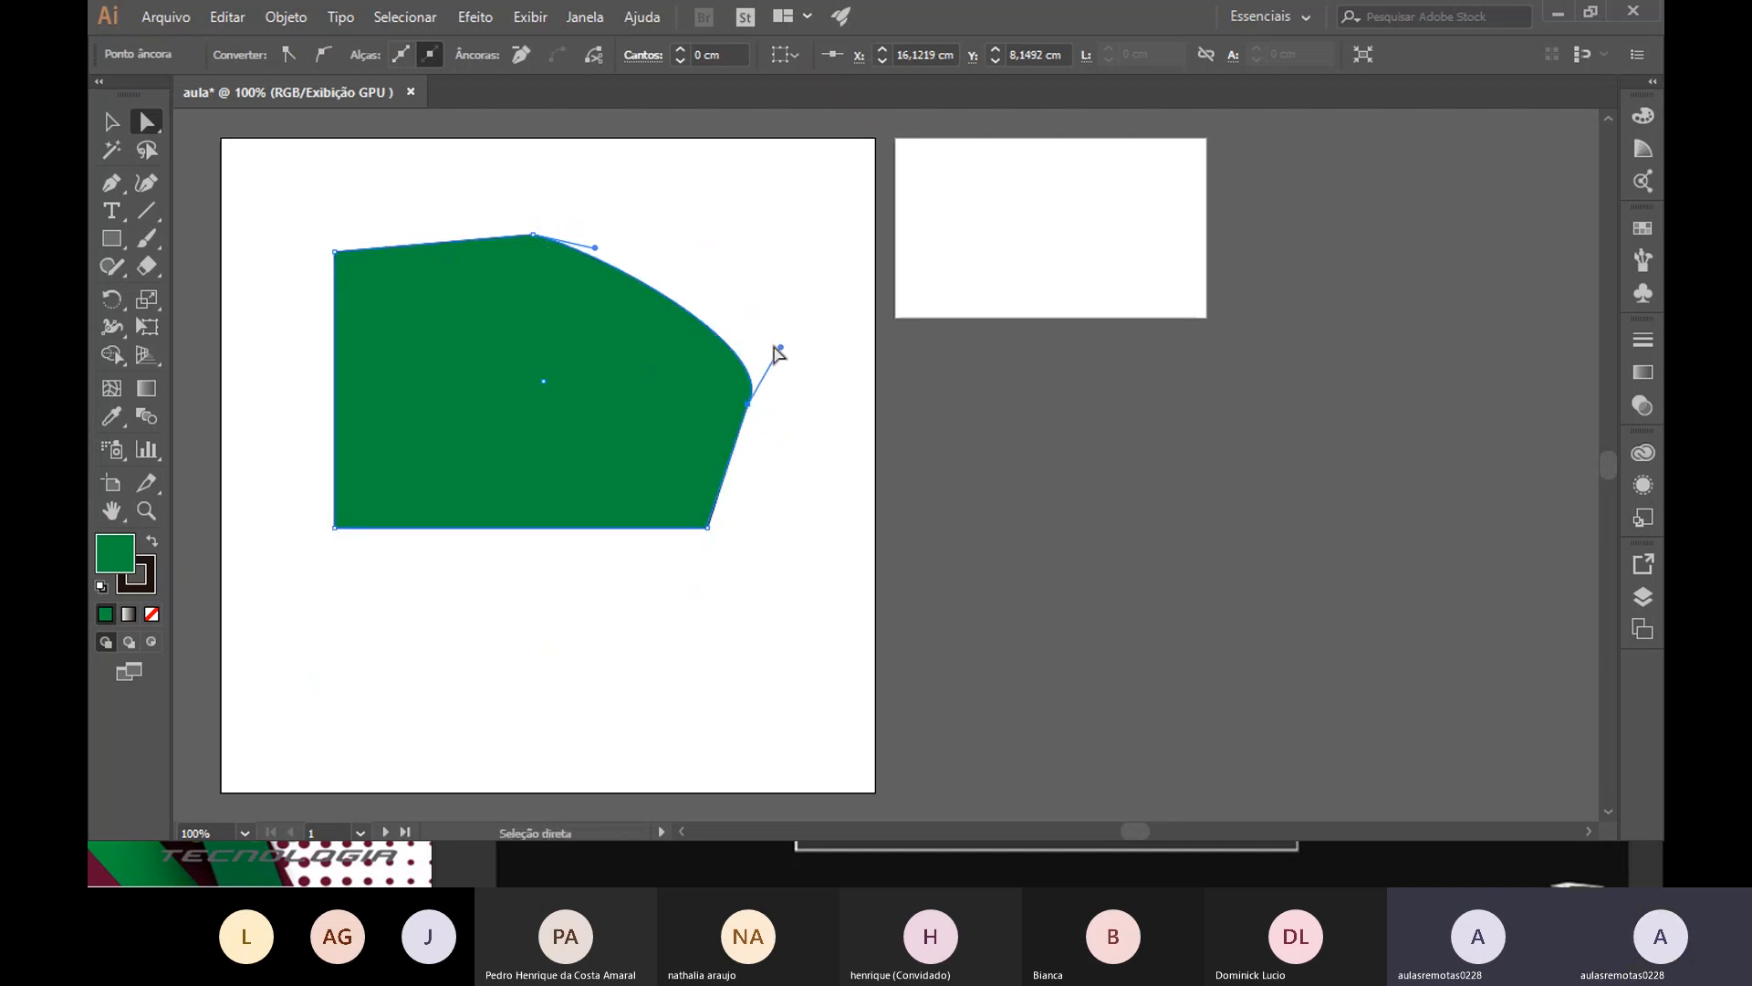
pyautogui.click(769, 352)
pyautogui.click(744, 391)
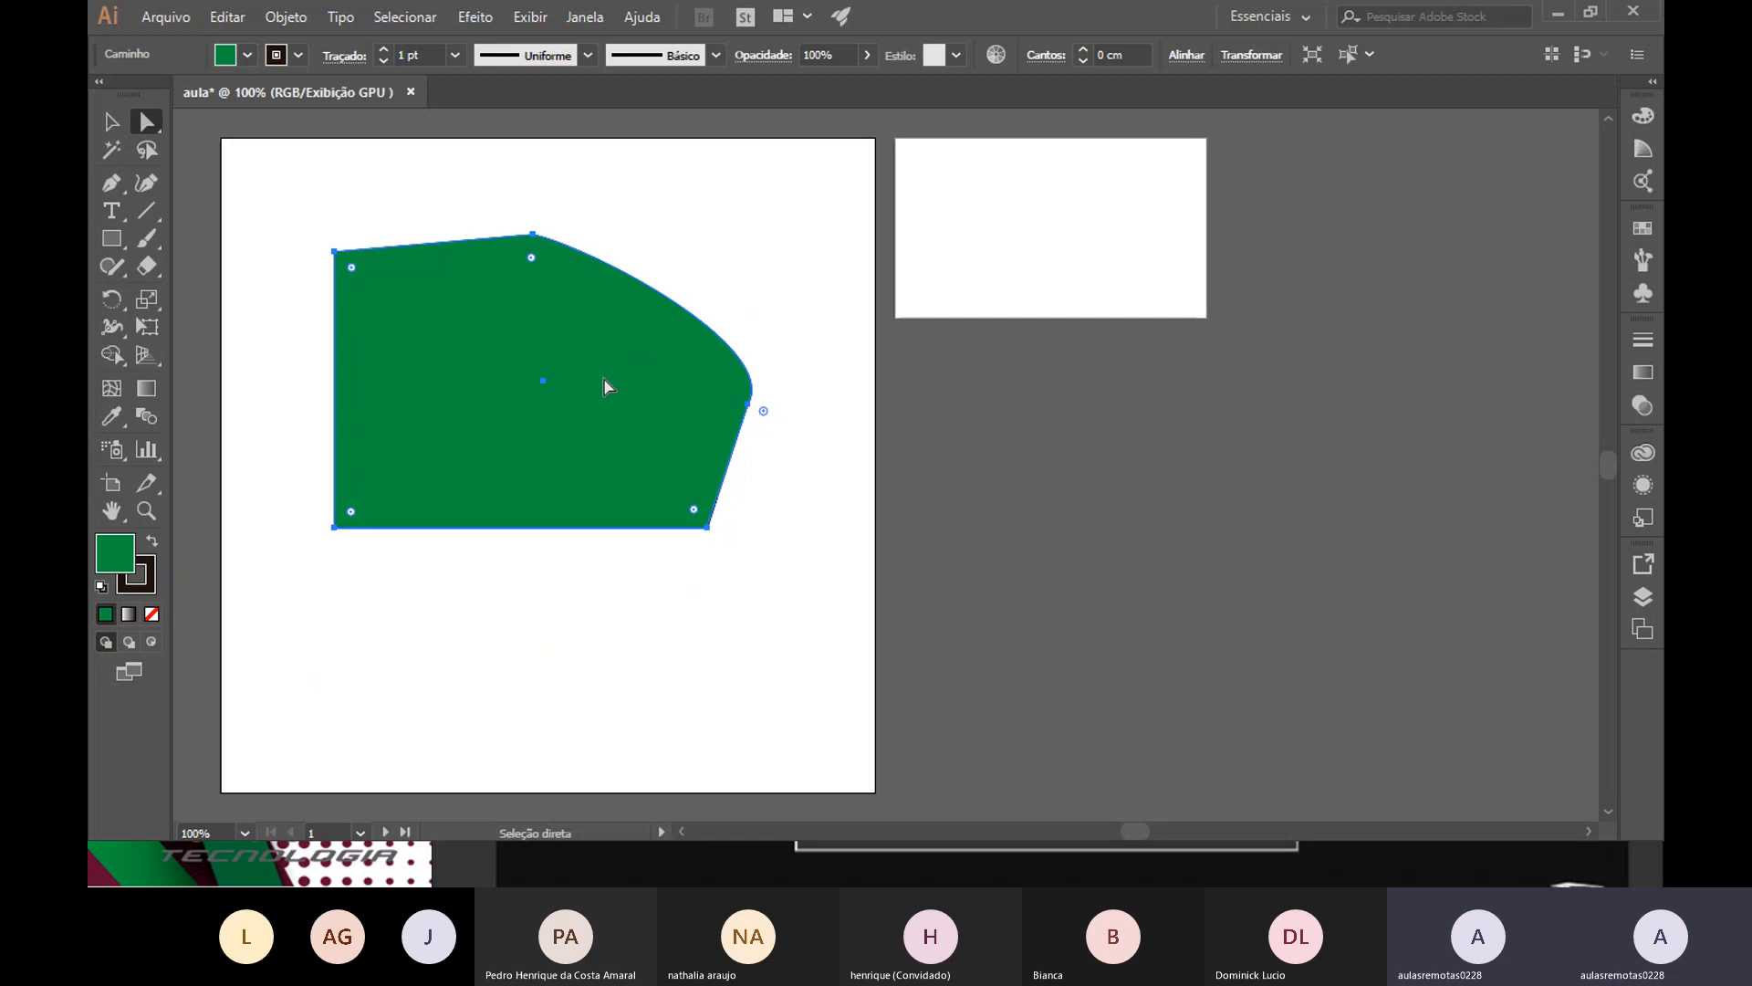
# Pull the shape's upper-left anchor inward to slant the left side, and move the whole shape slightly upward
pyautogui.moveTo(336, 254); pyautogui.dragTo(433, 387)
pyautogui.click(606, 645)
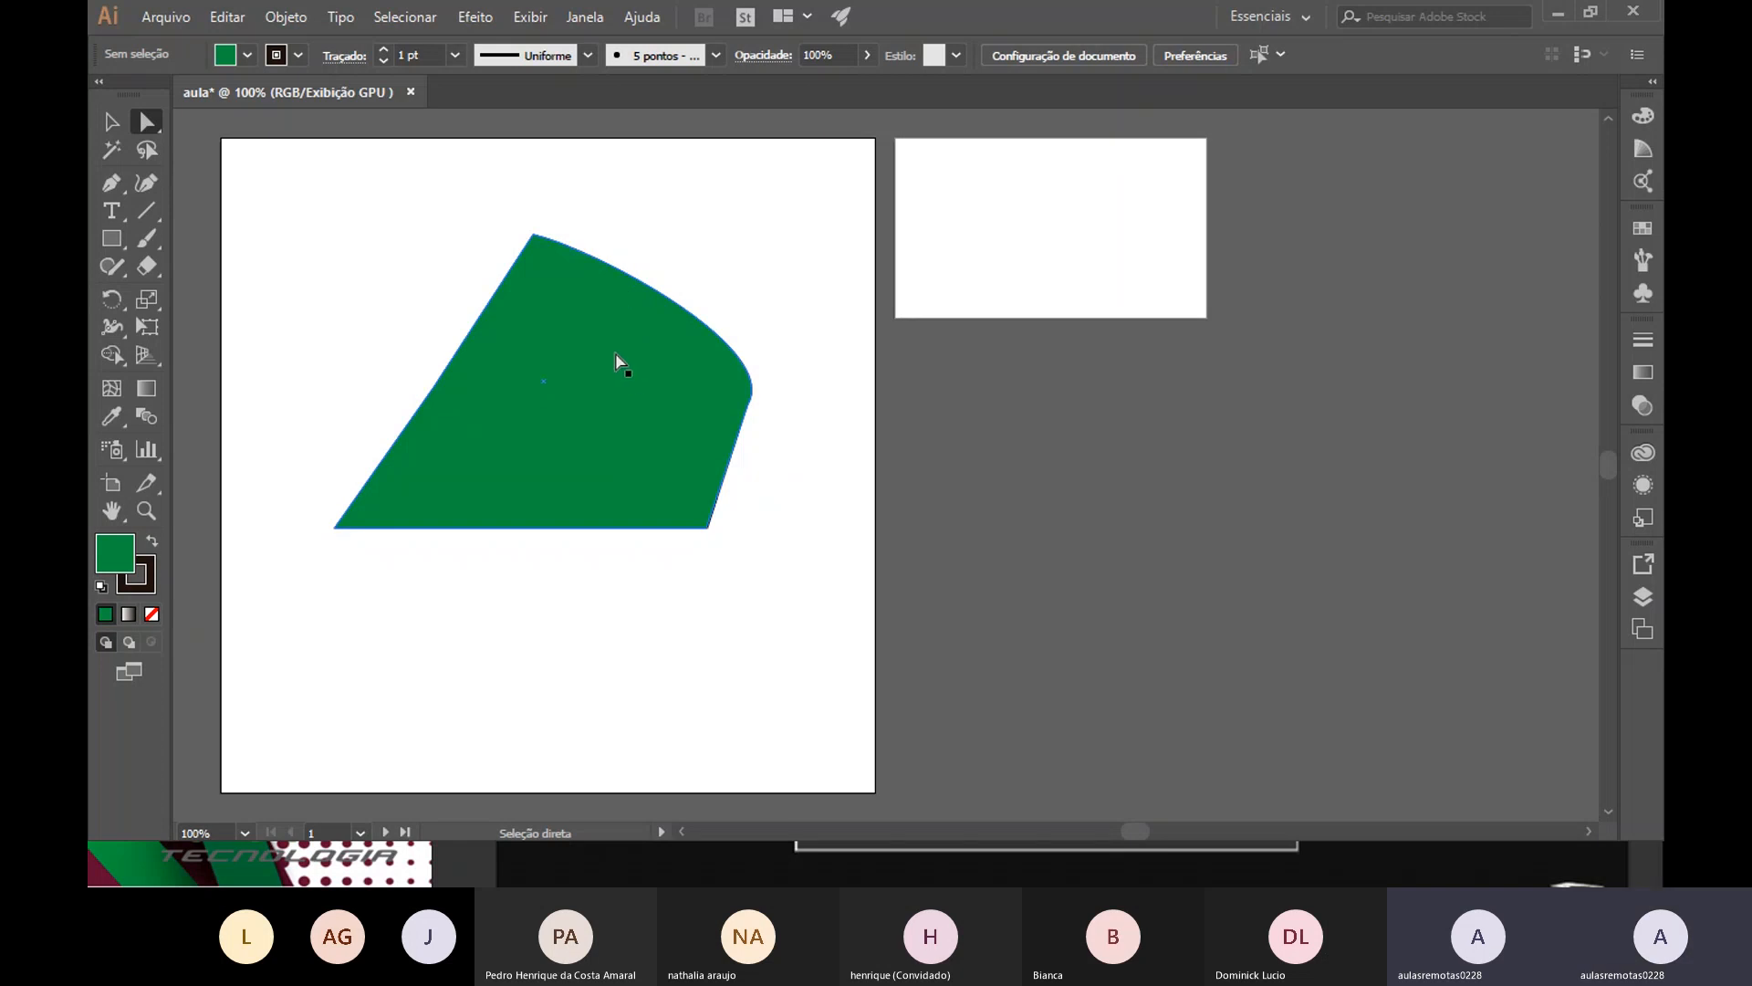
pyautogui.click(126, 123)
pyautogui.moveTo(582, 369); pyautogui.dragTo(585, 336)
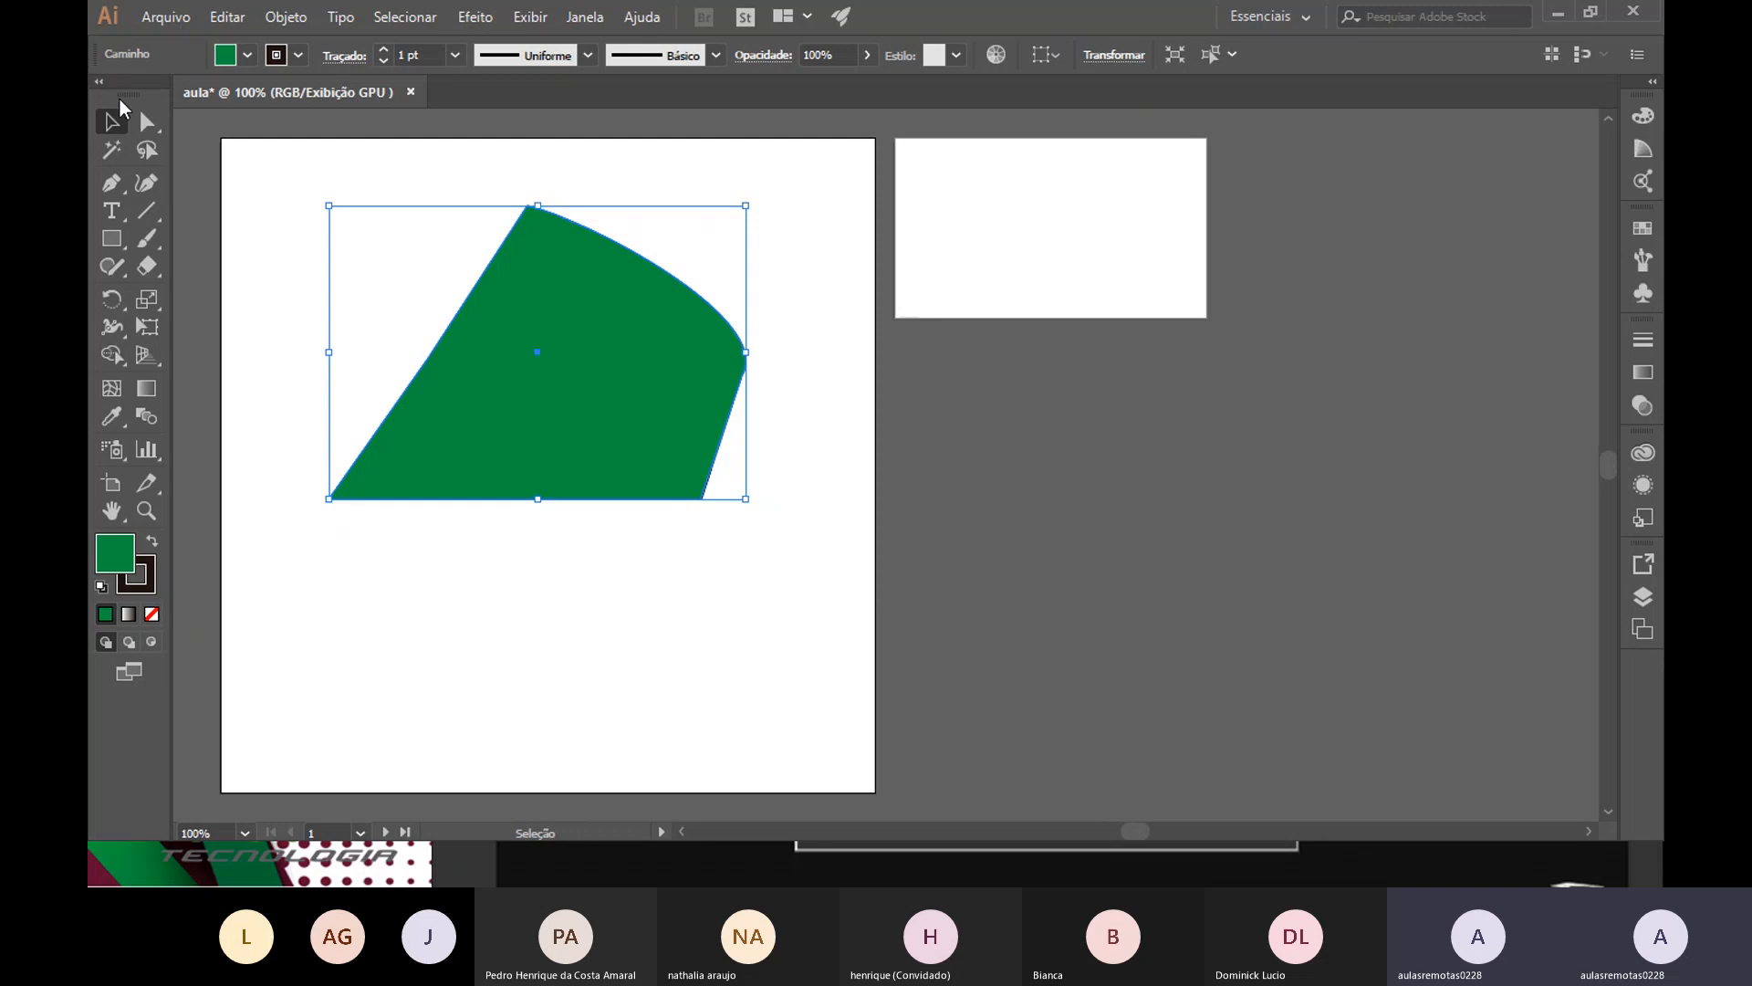
# Pull the green shape's lower-right anchor up and inward with Direct Selection, forming a slanted lower edge, and deselect the shape
pyautogui.click(146, 123)
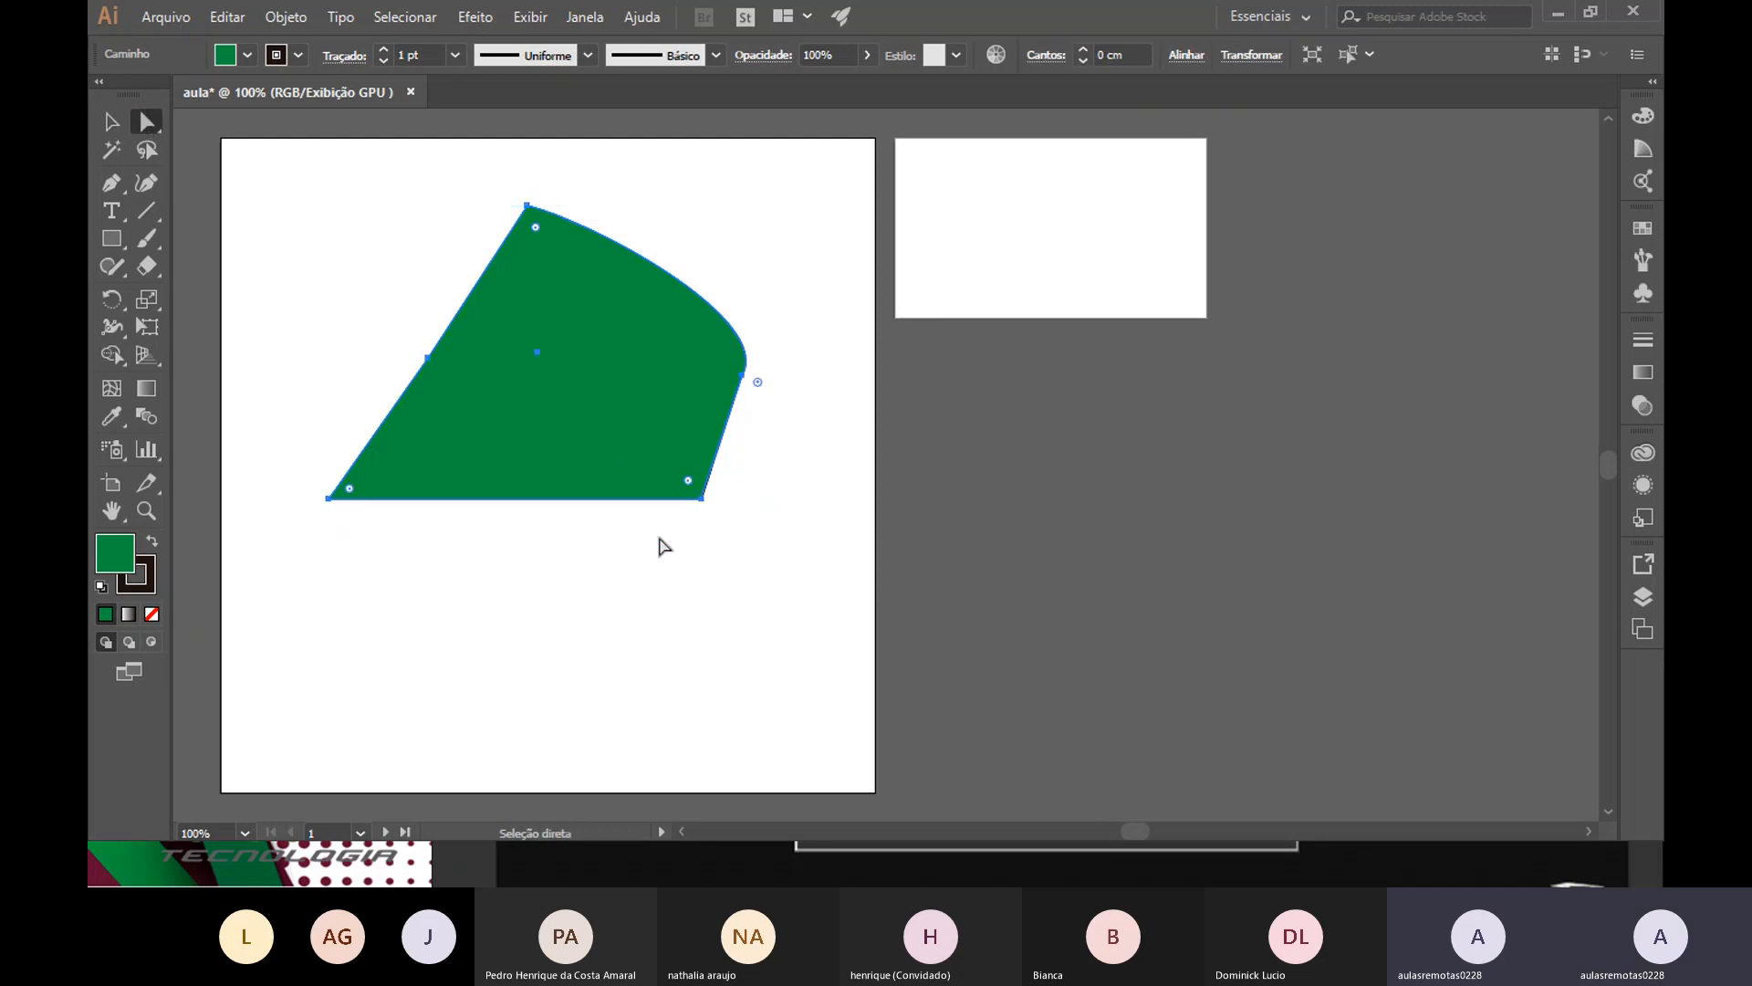
pyautogui.click(710, 505)
pyautogui.click(705, 500)
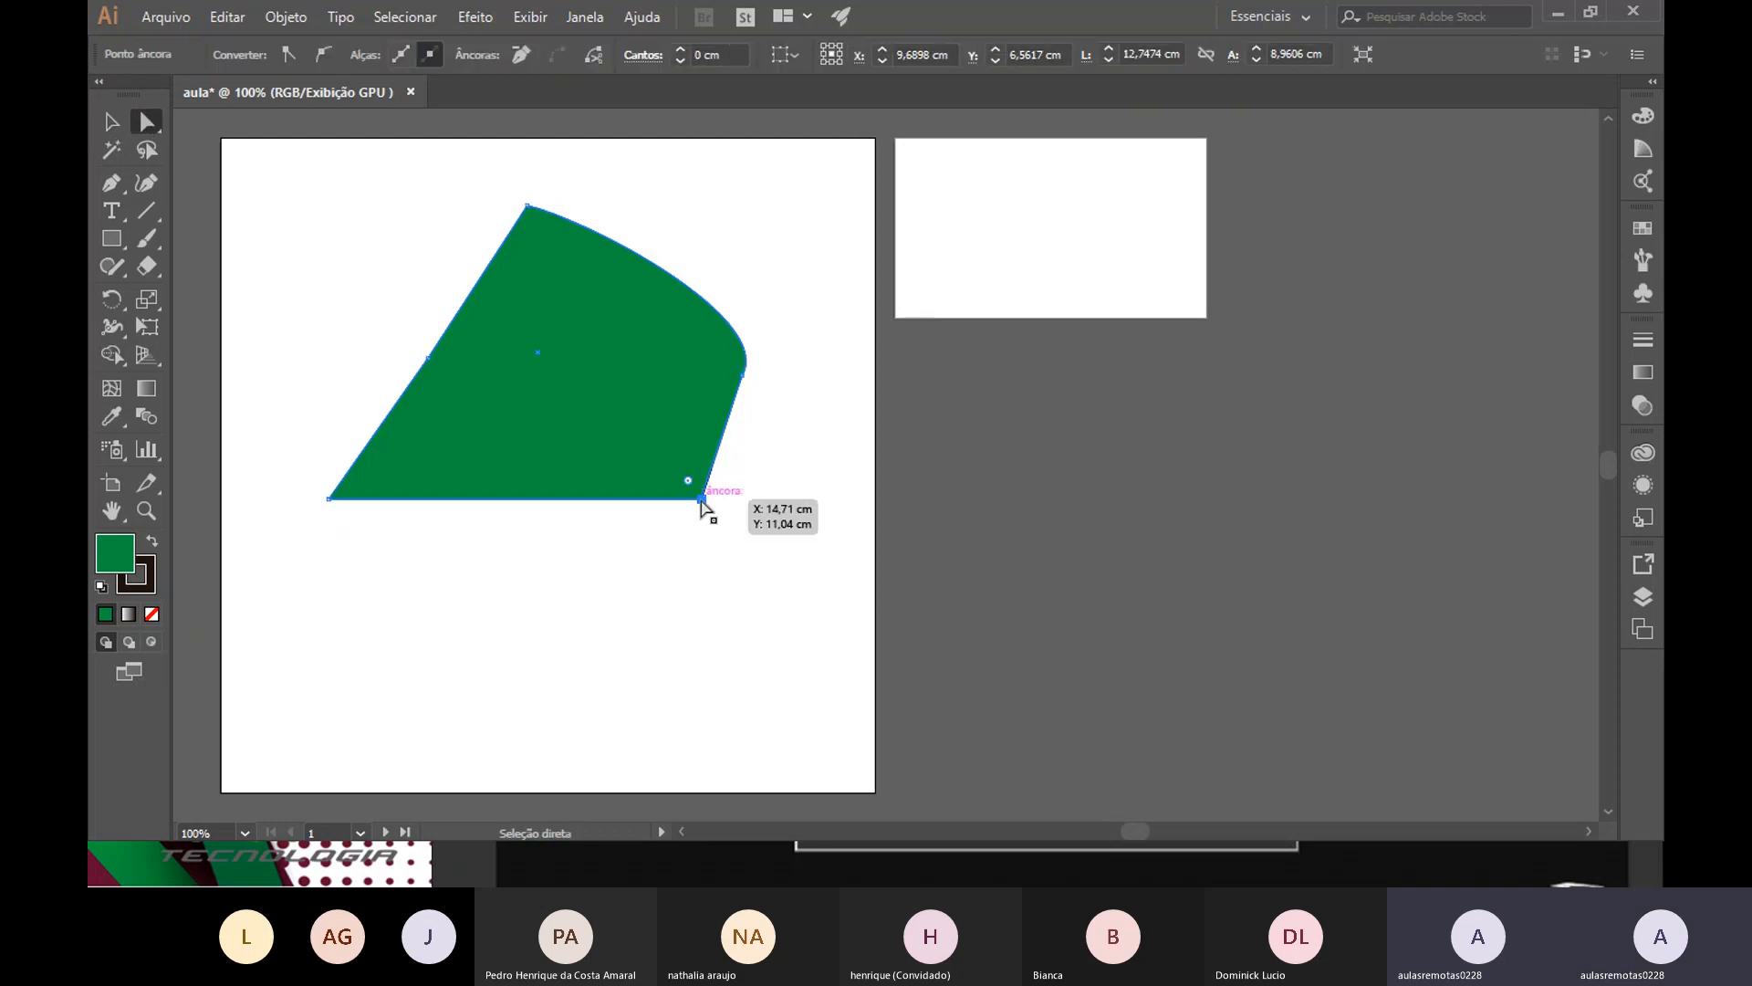
pyautogui.moveTo(704, 505); pyautogui.dragTo(628, 416)
pyautogui.click(632, 546)
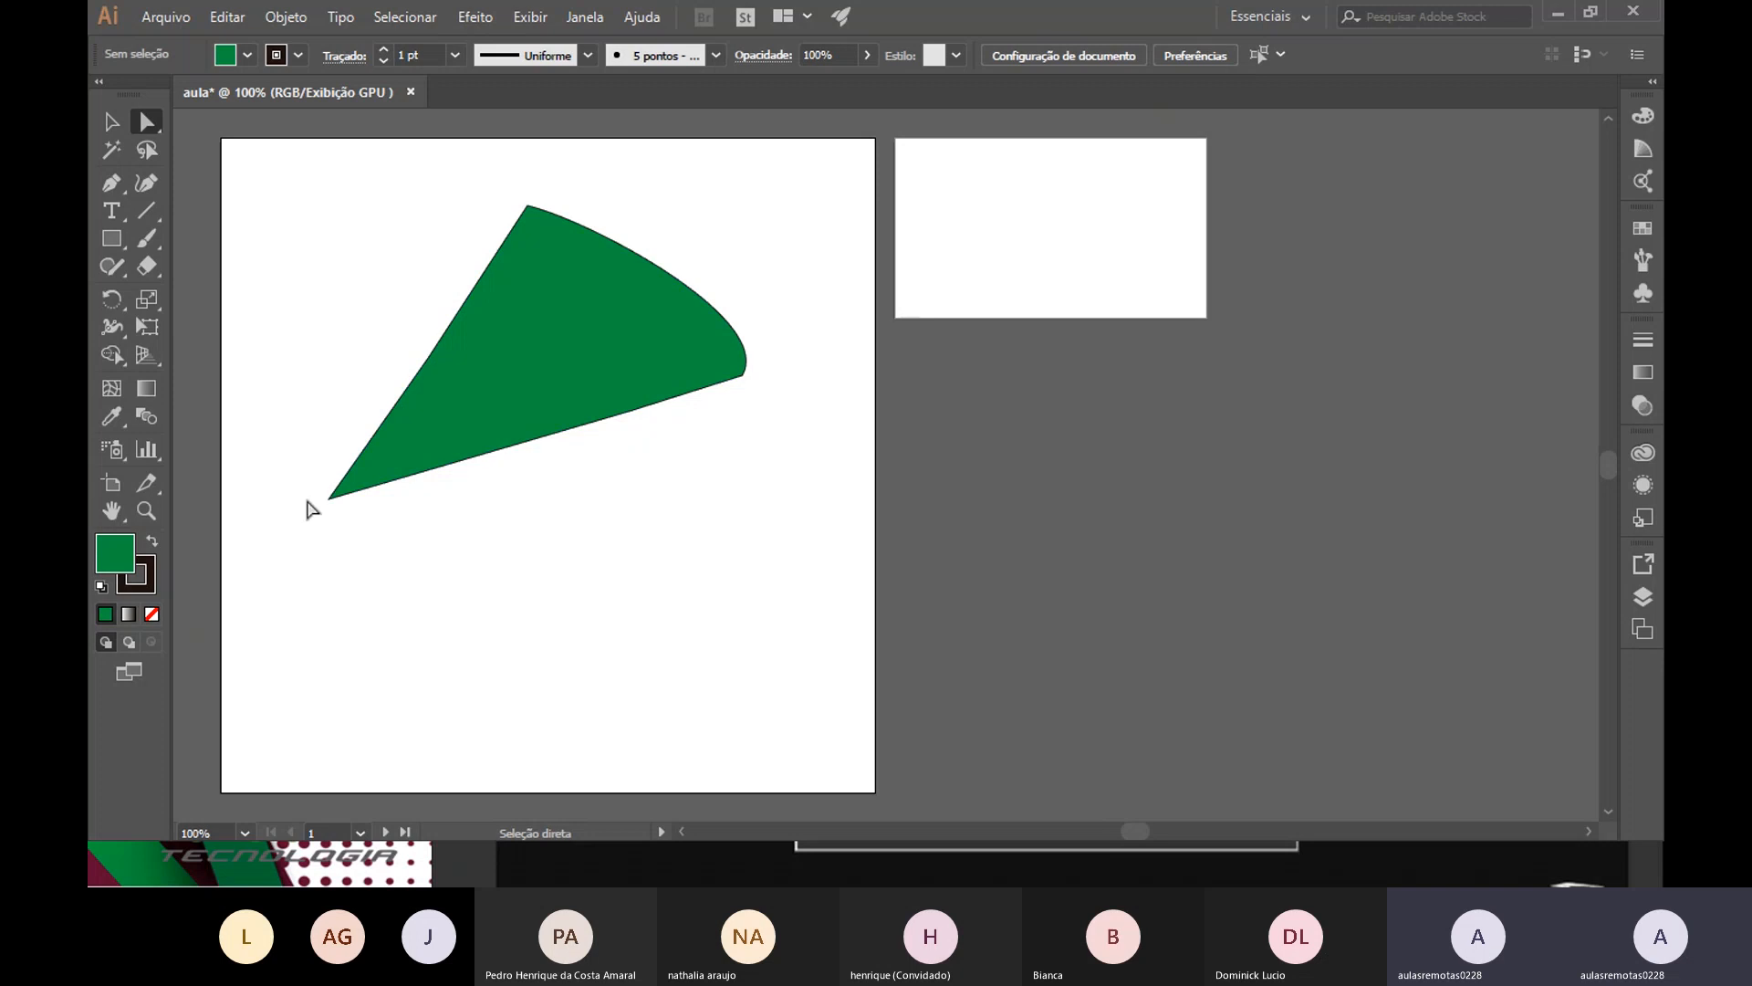
# Draw an ellipse over the middle of the green shape with the Ellipse tool and fill it with yellow
pyautogui.click(118, 243)
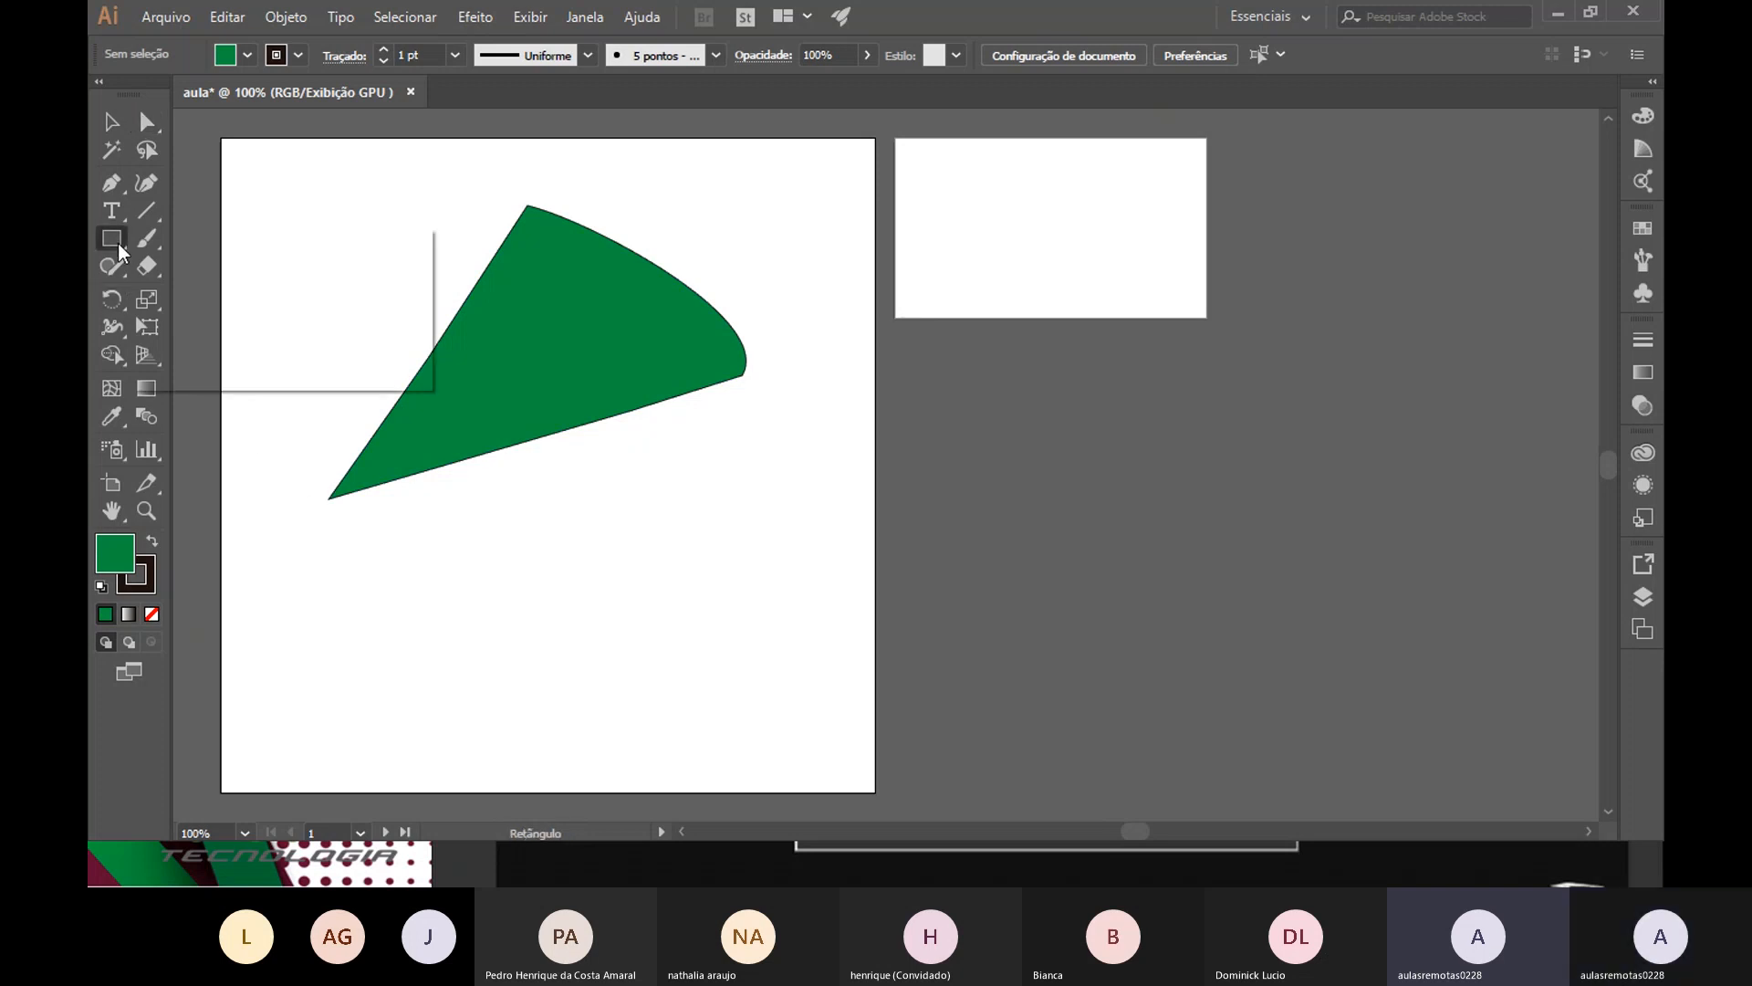
pyautogui.click(236, 293)
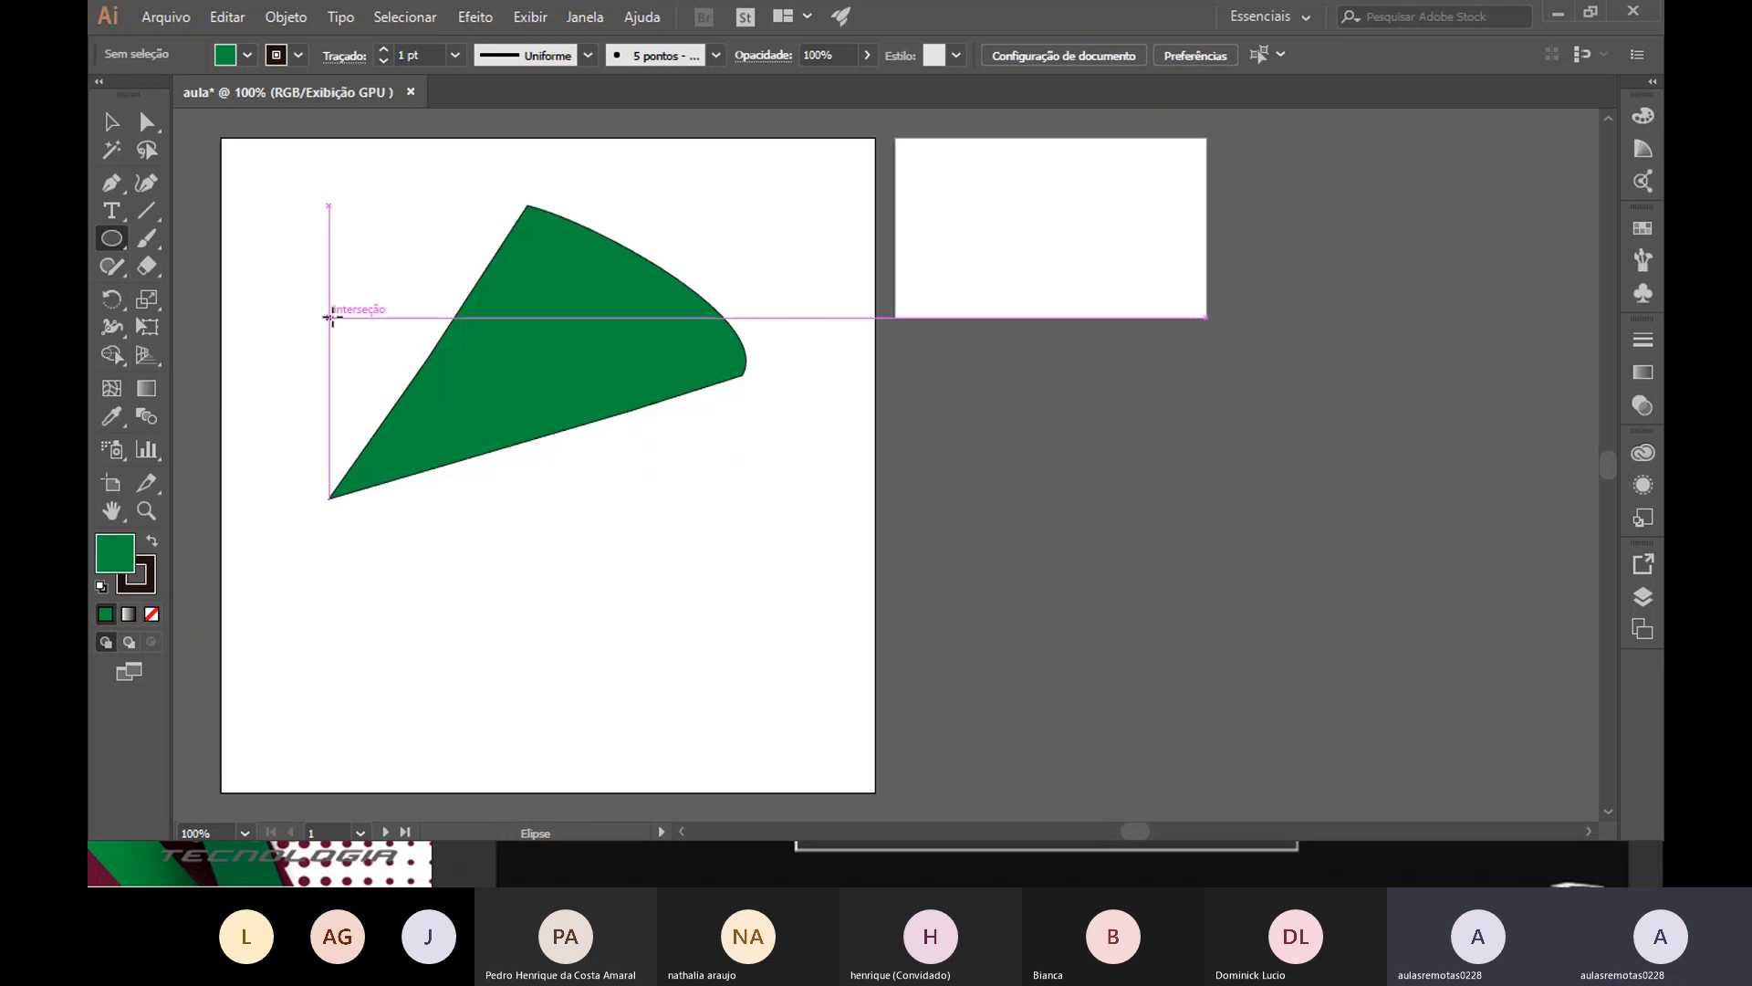
pyautogui.moveTo(396, 297); pyautogui.dragTo(670, 528)
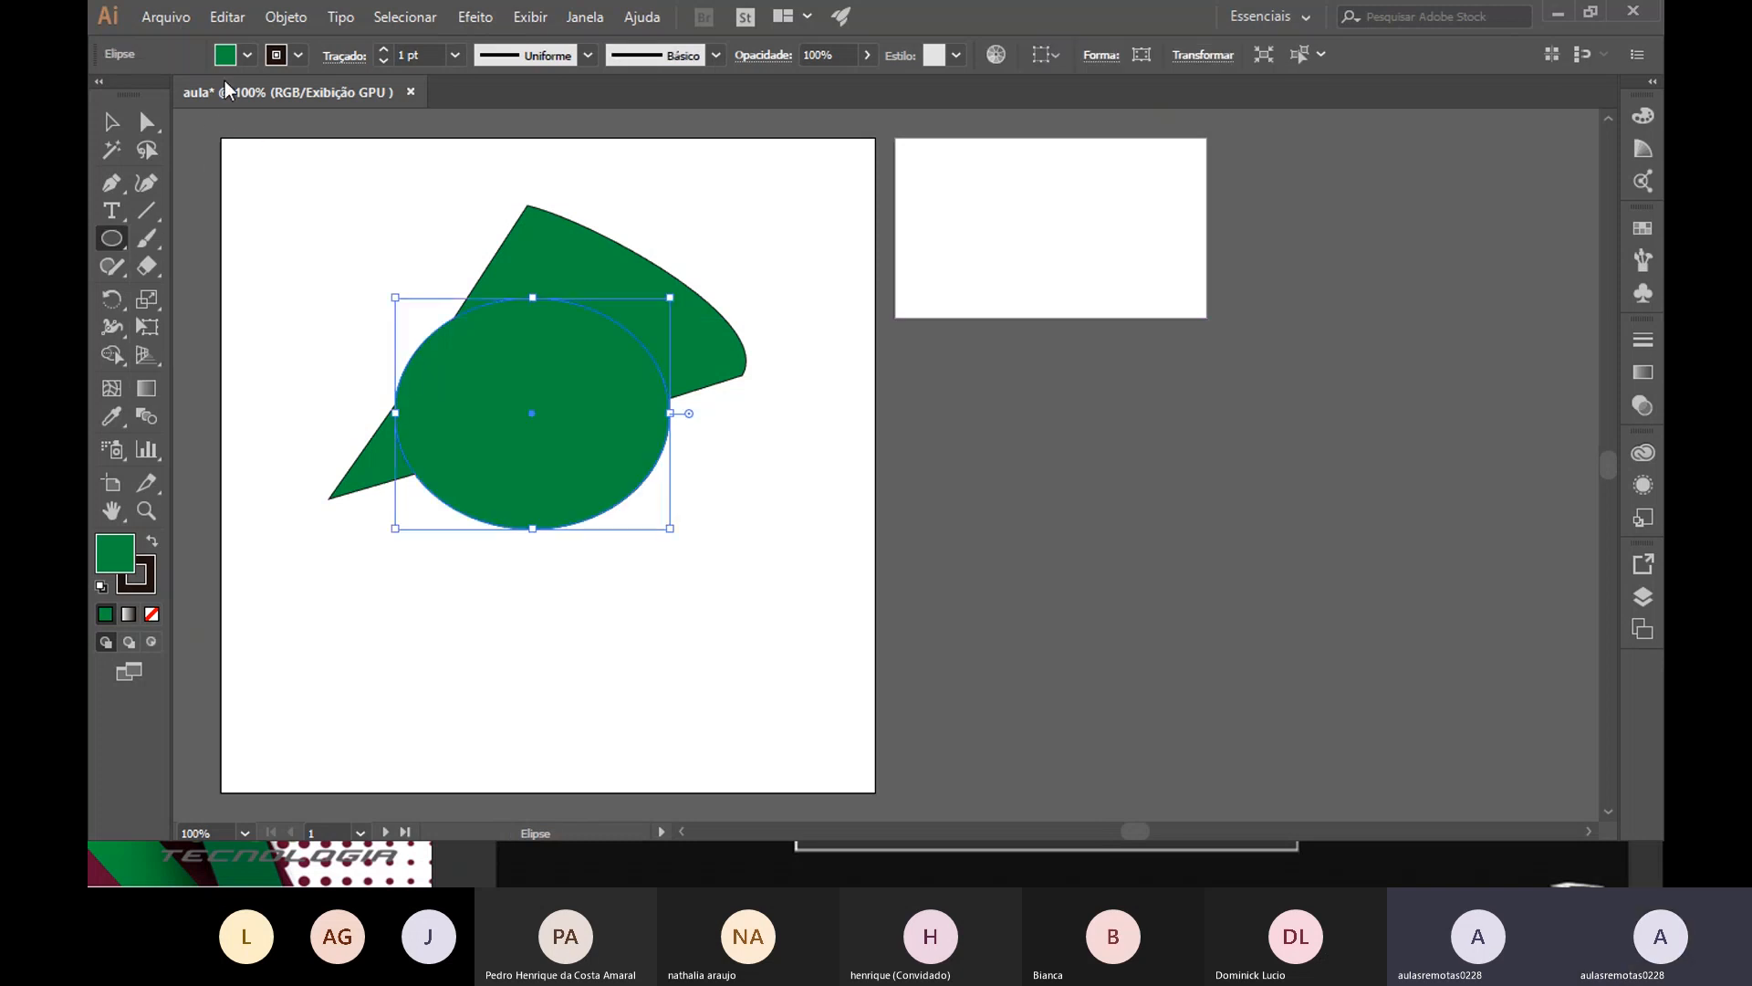
pyautogui.click(248, 56)
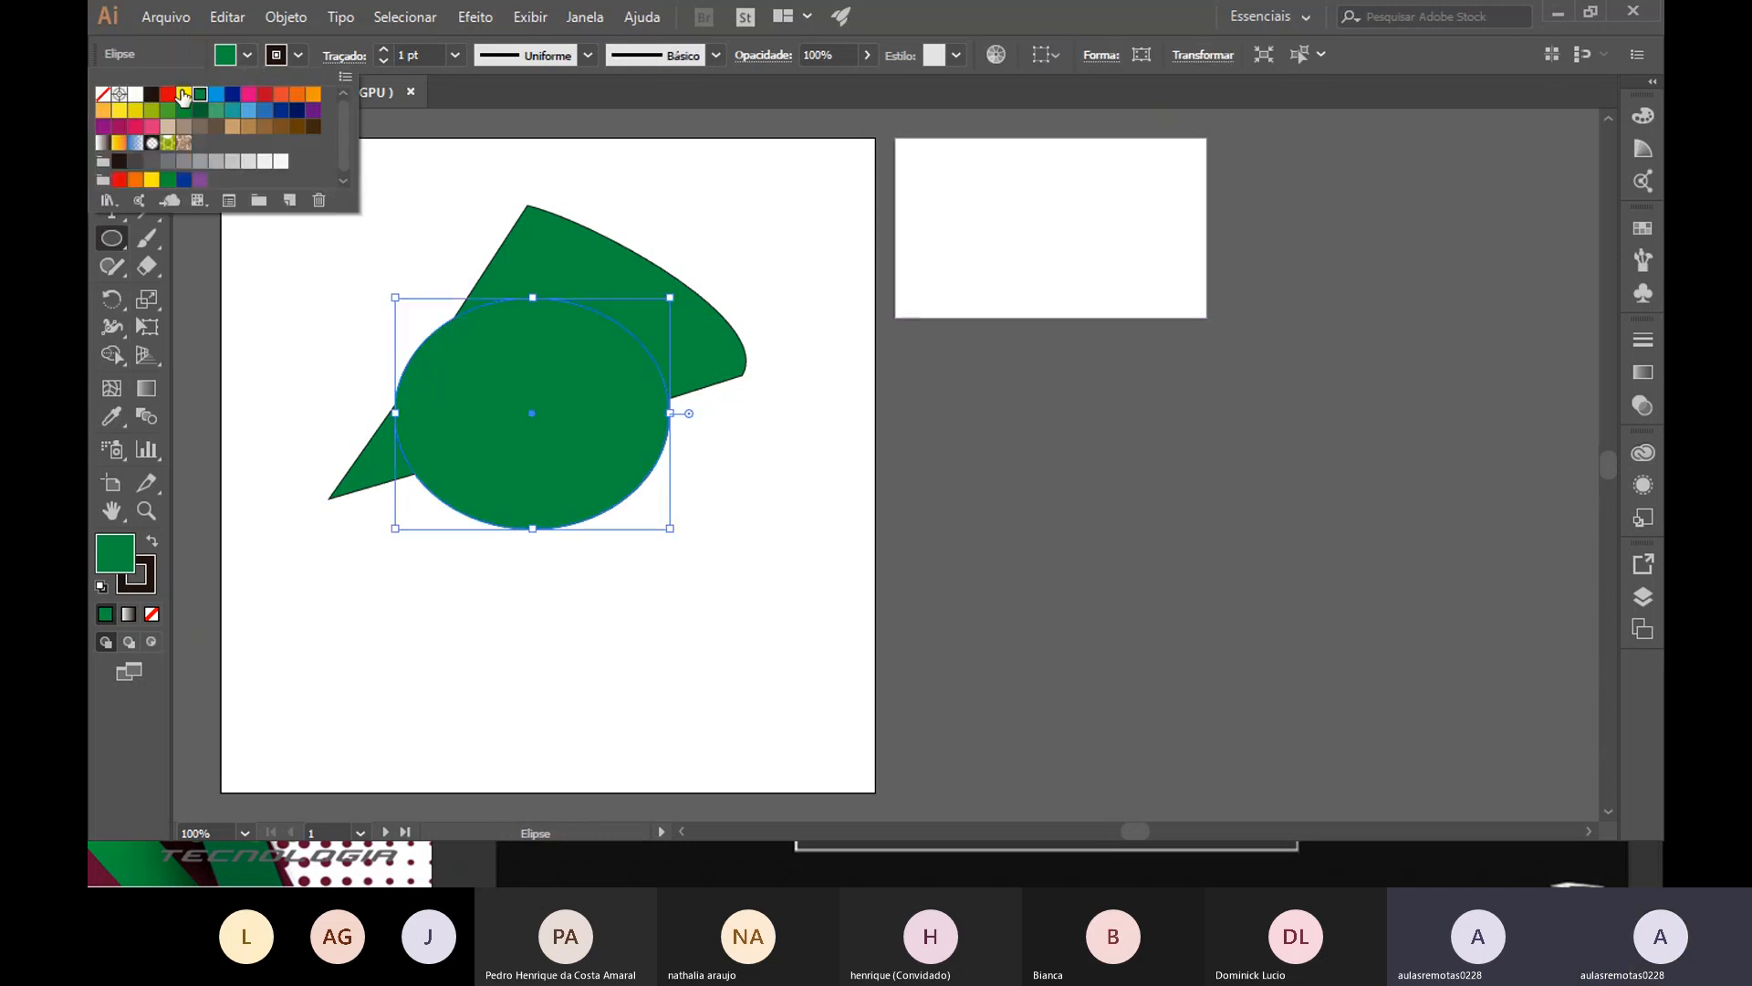
pyautogui.click(183, 94)
pyautogui.click(247, 56)
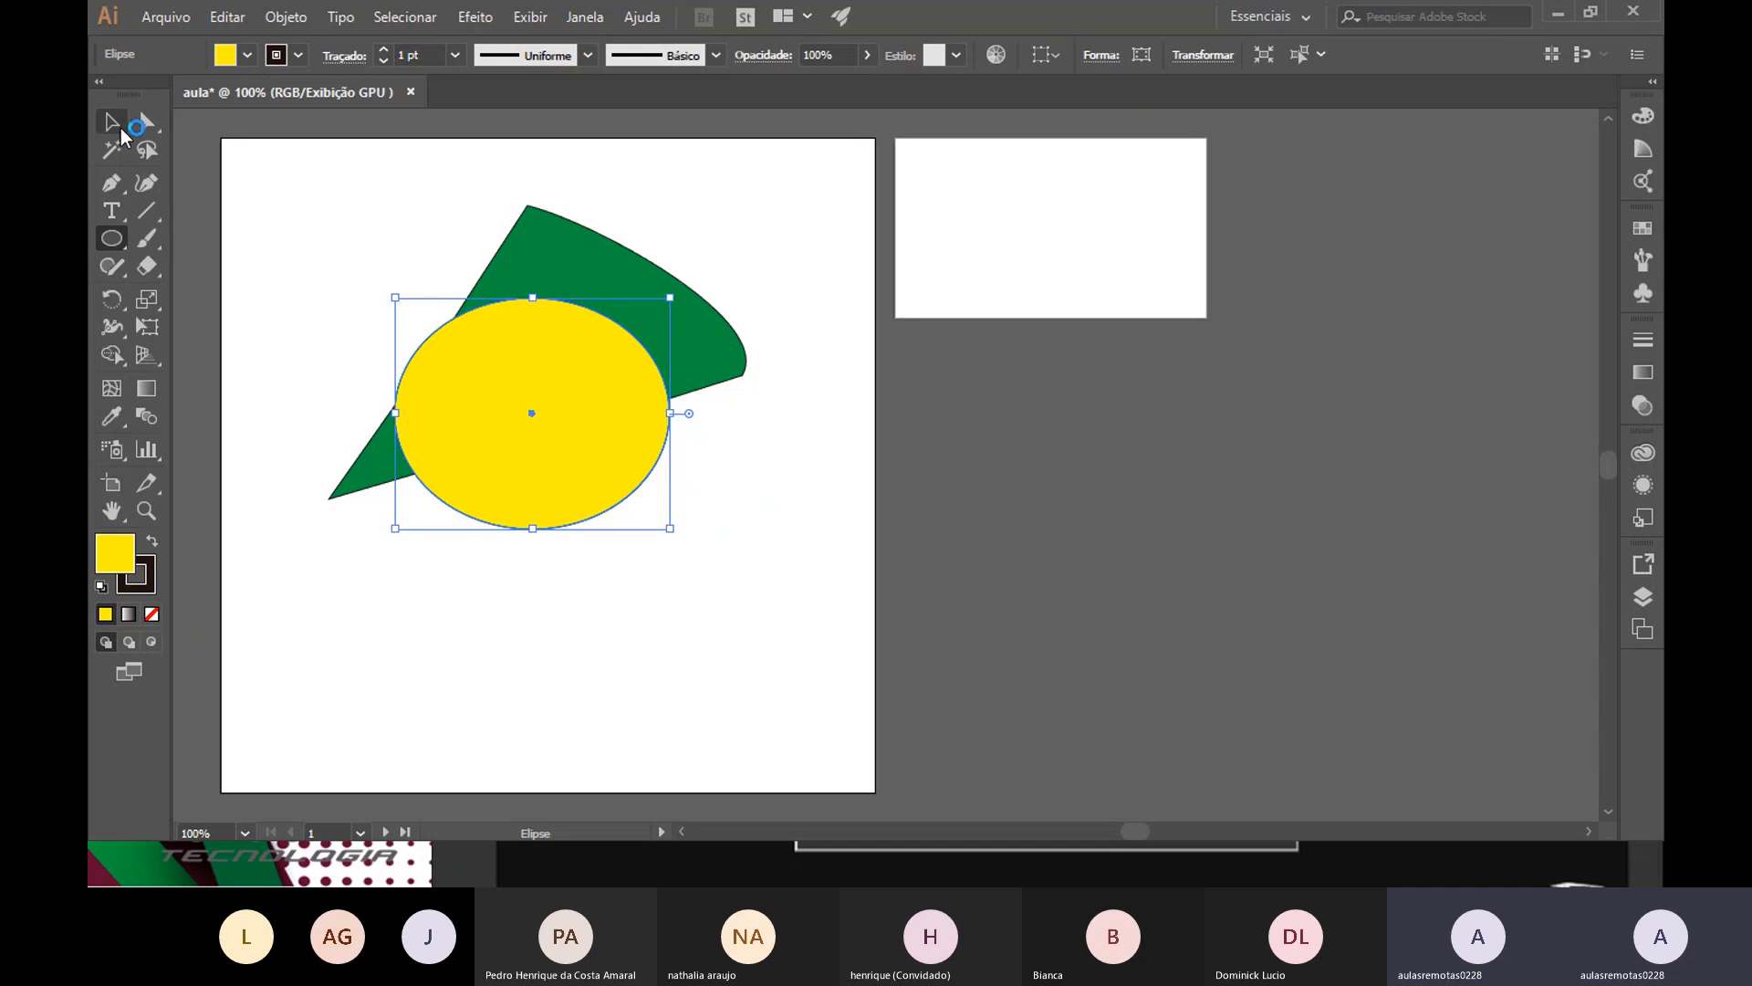
# Move the yellow ellipse up and to the right over the green shape's upper part, and send it to the back
pyautogui.click(115, 124)
pyautogui.moveTo(533, 382); pyautogui.dragTo(604, 273)
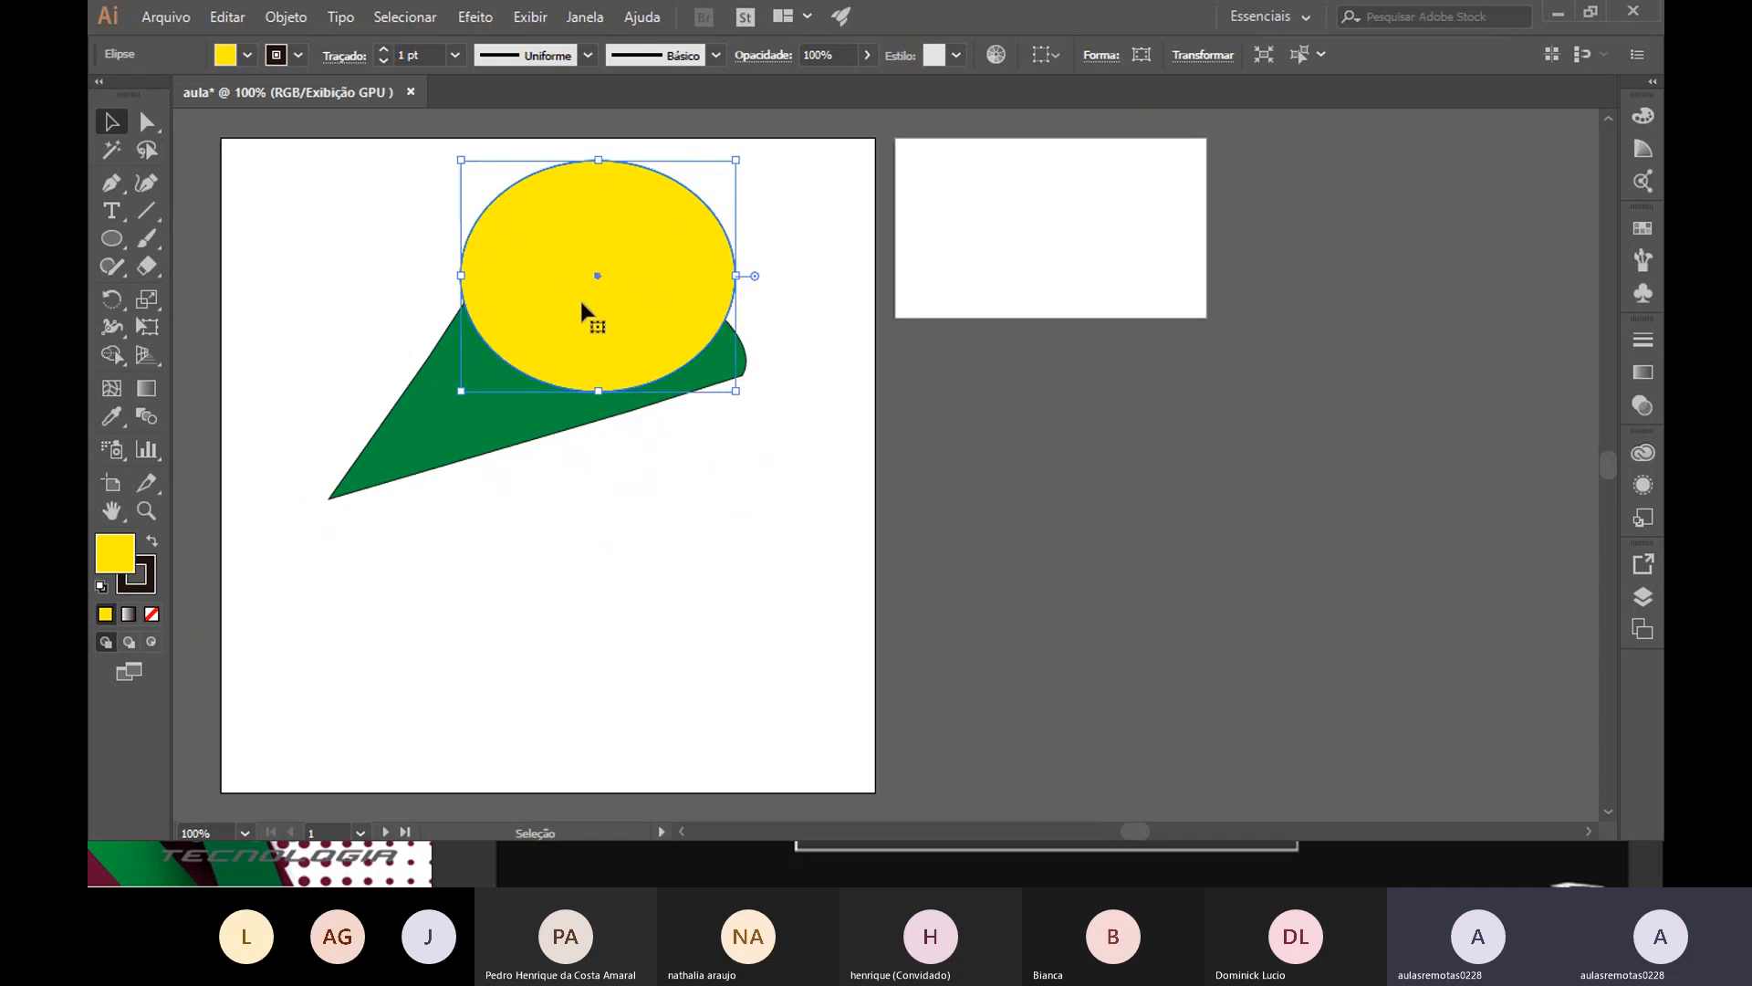
pyautogui.rightClick(558, 210)
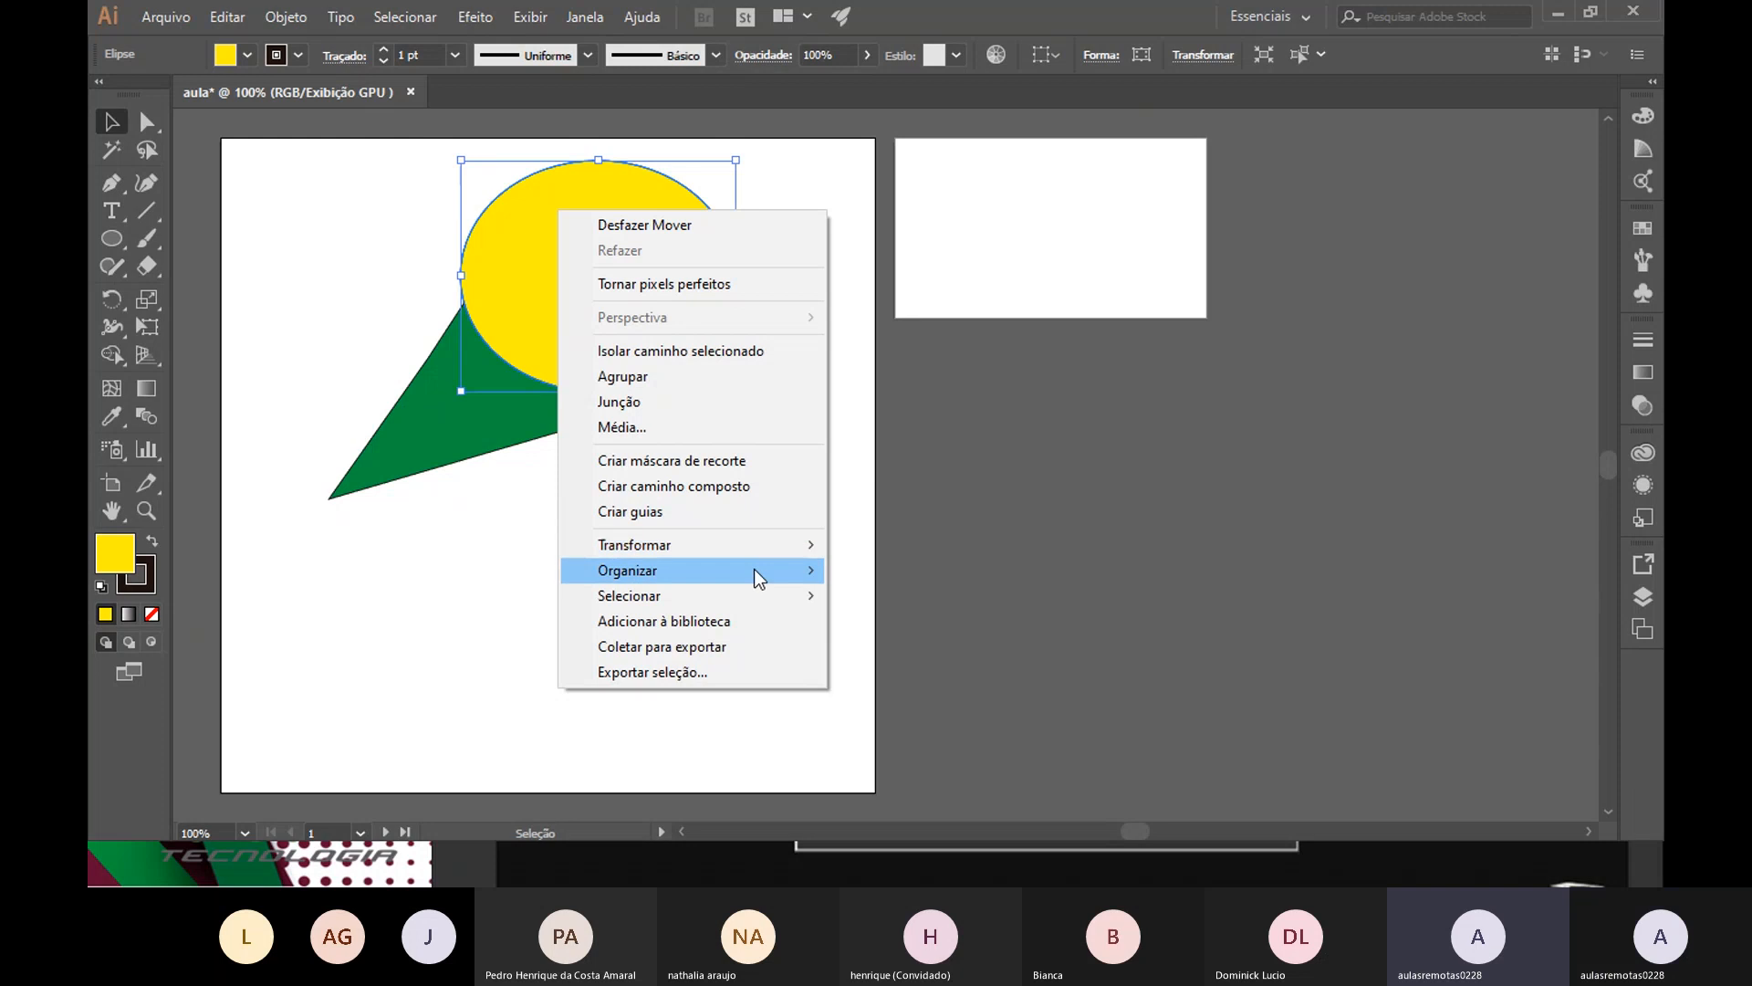
pyautogui.moveTo(755, 570)
pyautogui.click(928, 646)
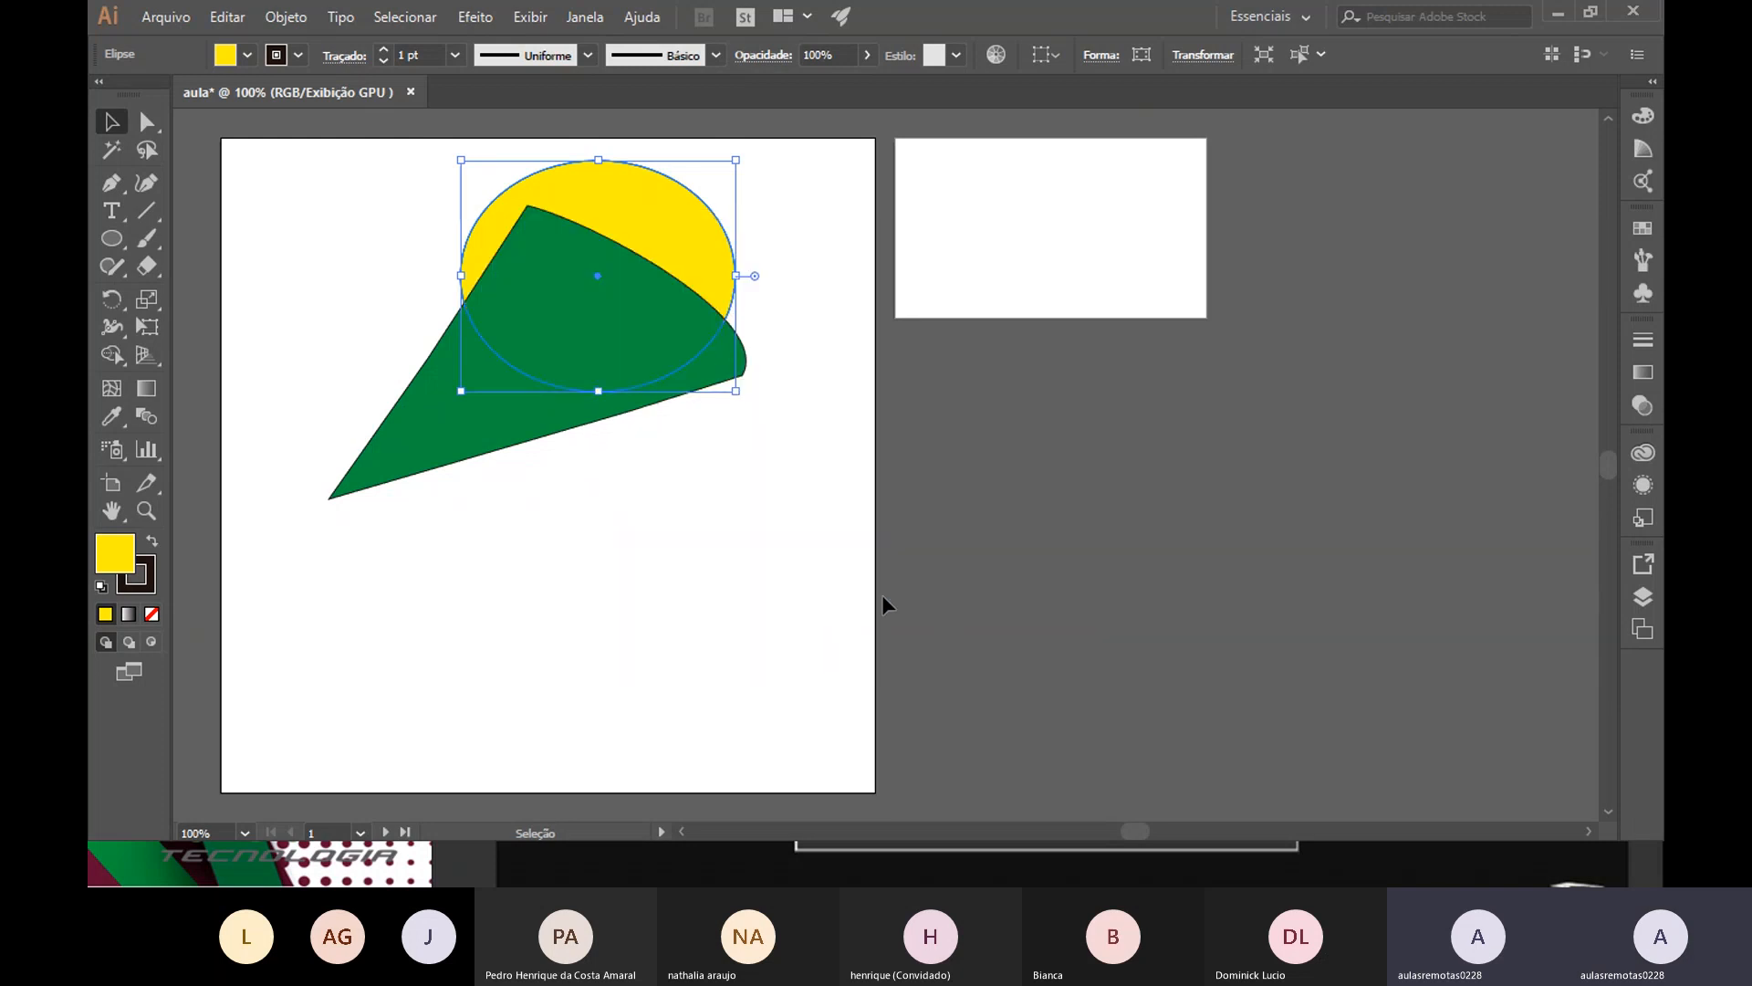
# Shift the green shape slightly downward and group it with the yellow ellipse
pyautogui.click(676, 403)
pyautogui.moveTo(644, 337)
pyautogui.mouseDown()
pyautogui.moveTo(541, 376)
pyautogui.moveTo(643, 369)
pyautogui.mouseUp()
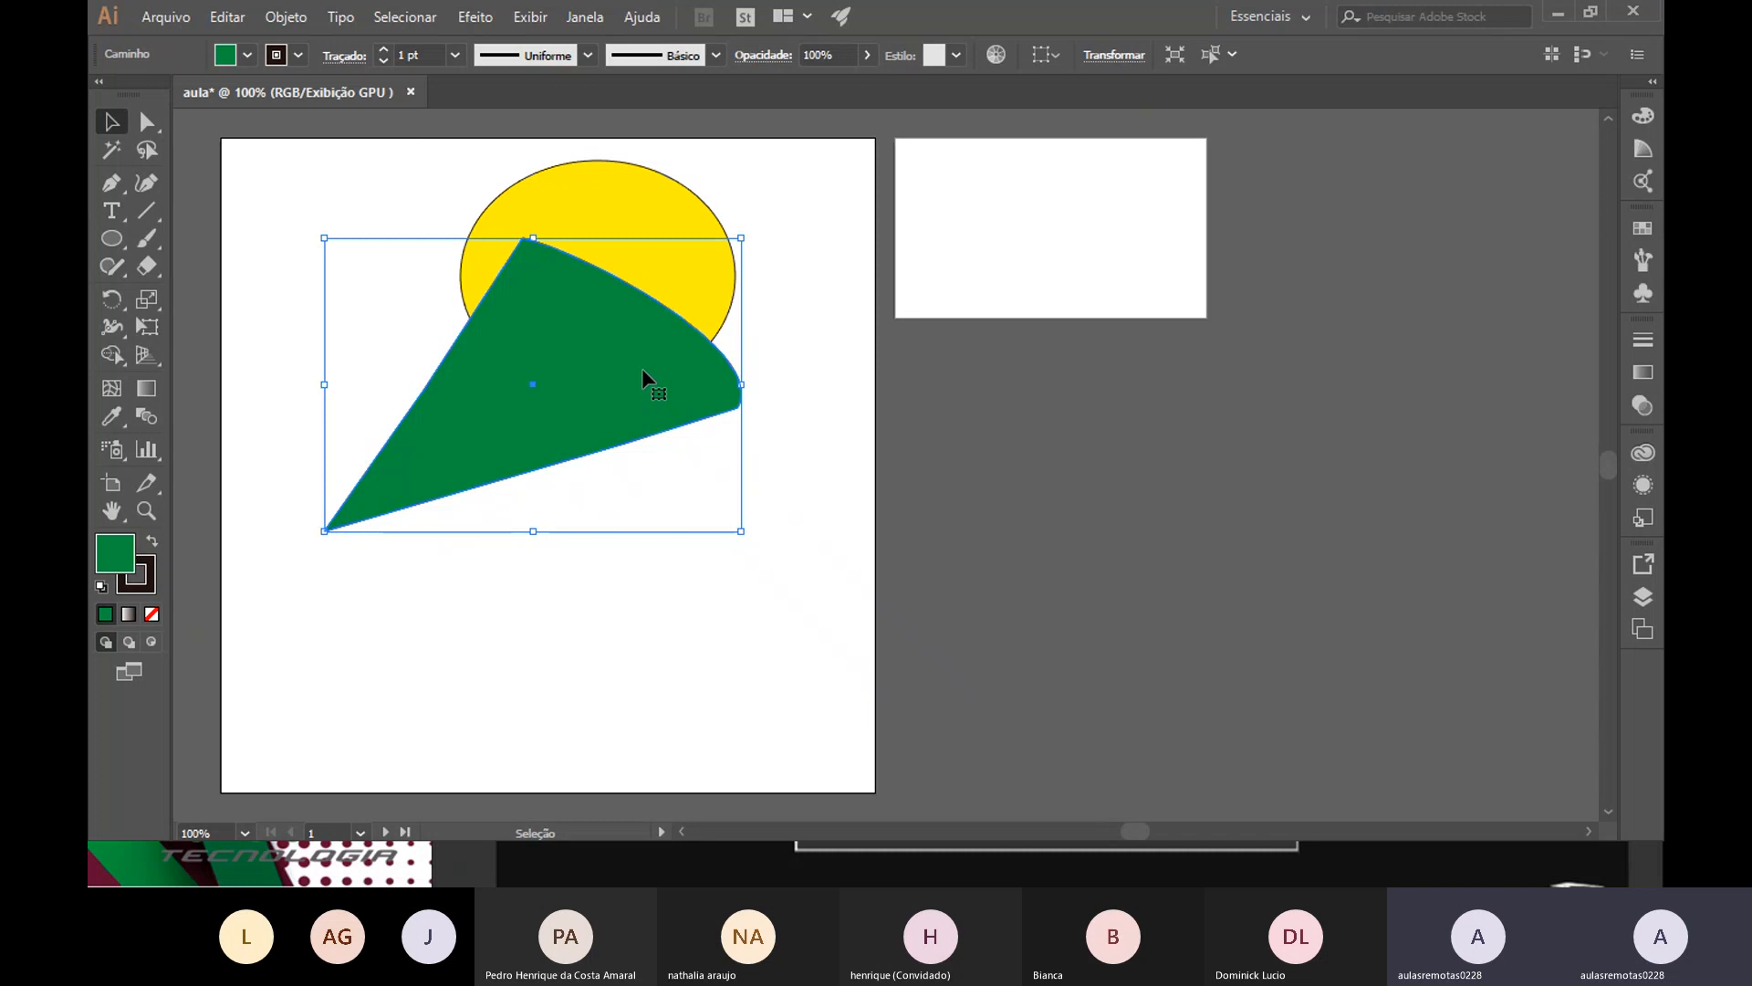
pyautogui.moveTo(393, 178); pyautogui.dragTo(585, 347)
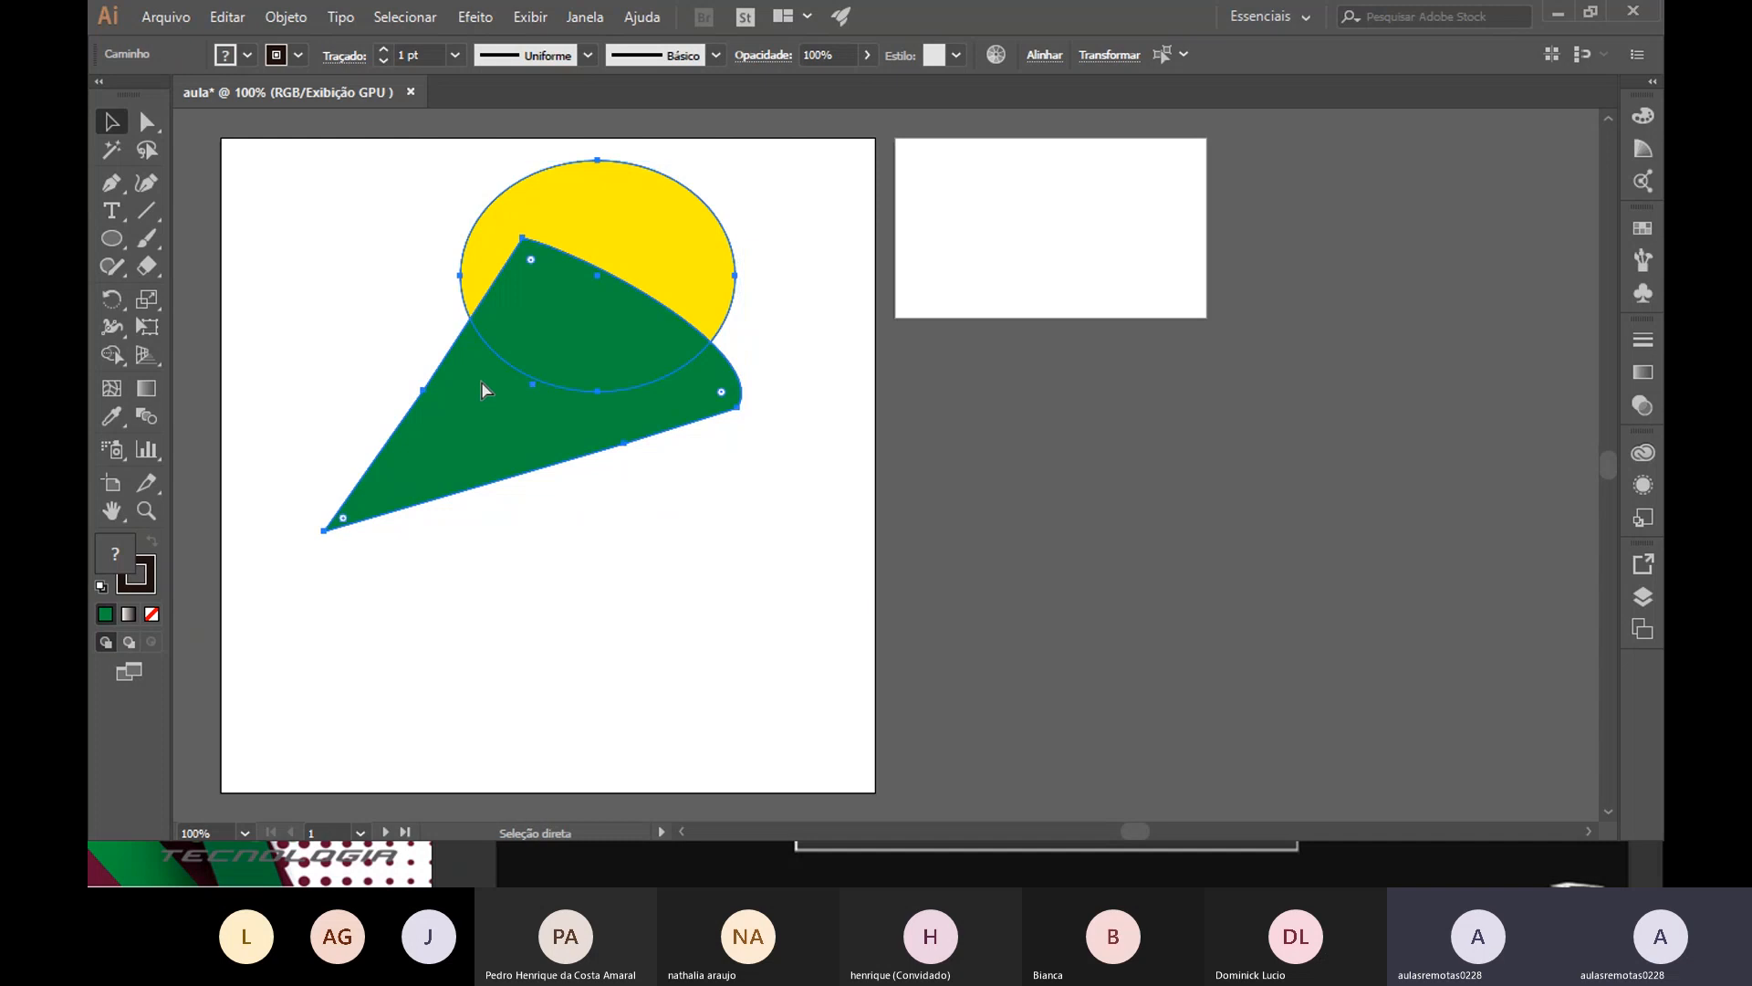
pyautogui.hotkey('ctrl', 'g')
pyautogui.rightClick(464, 302)
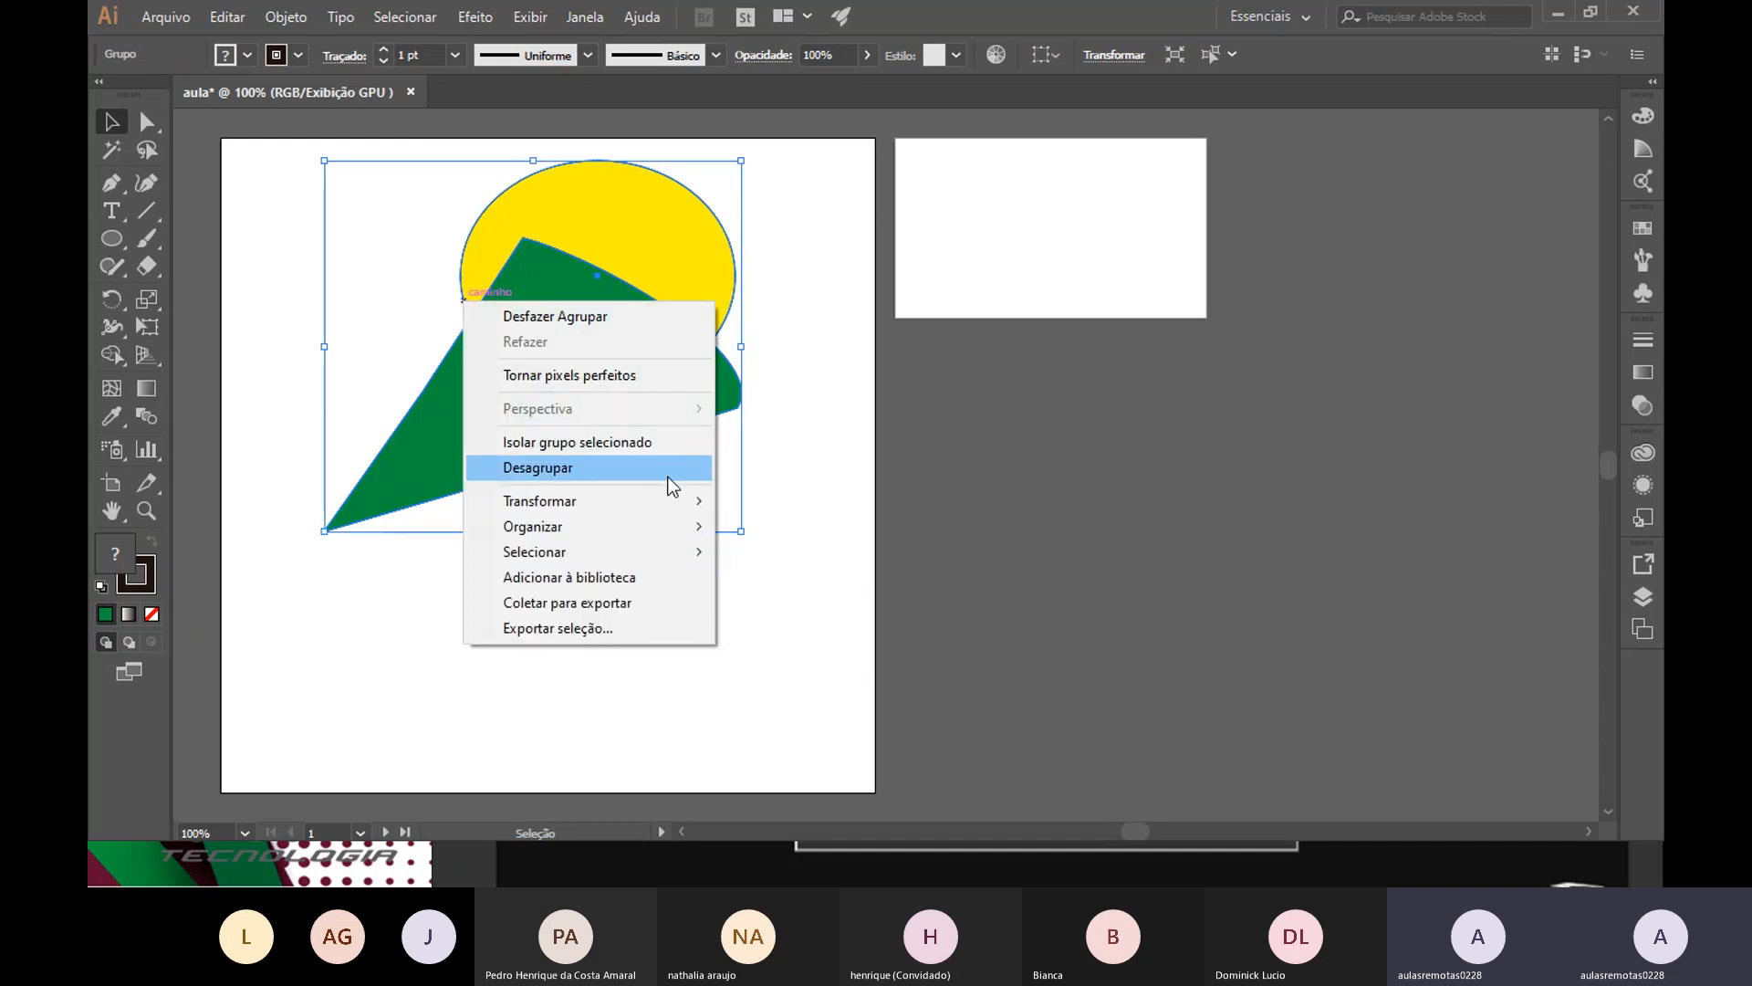
pyautogui.click(587, 229)
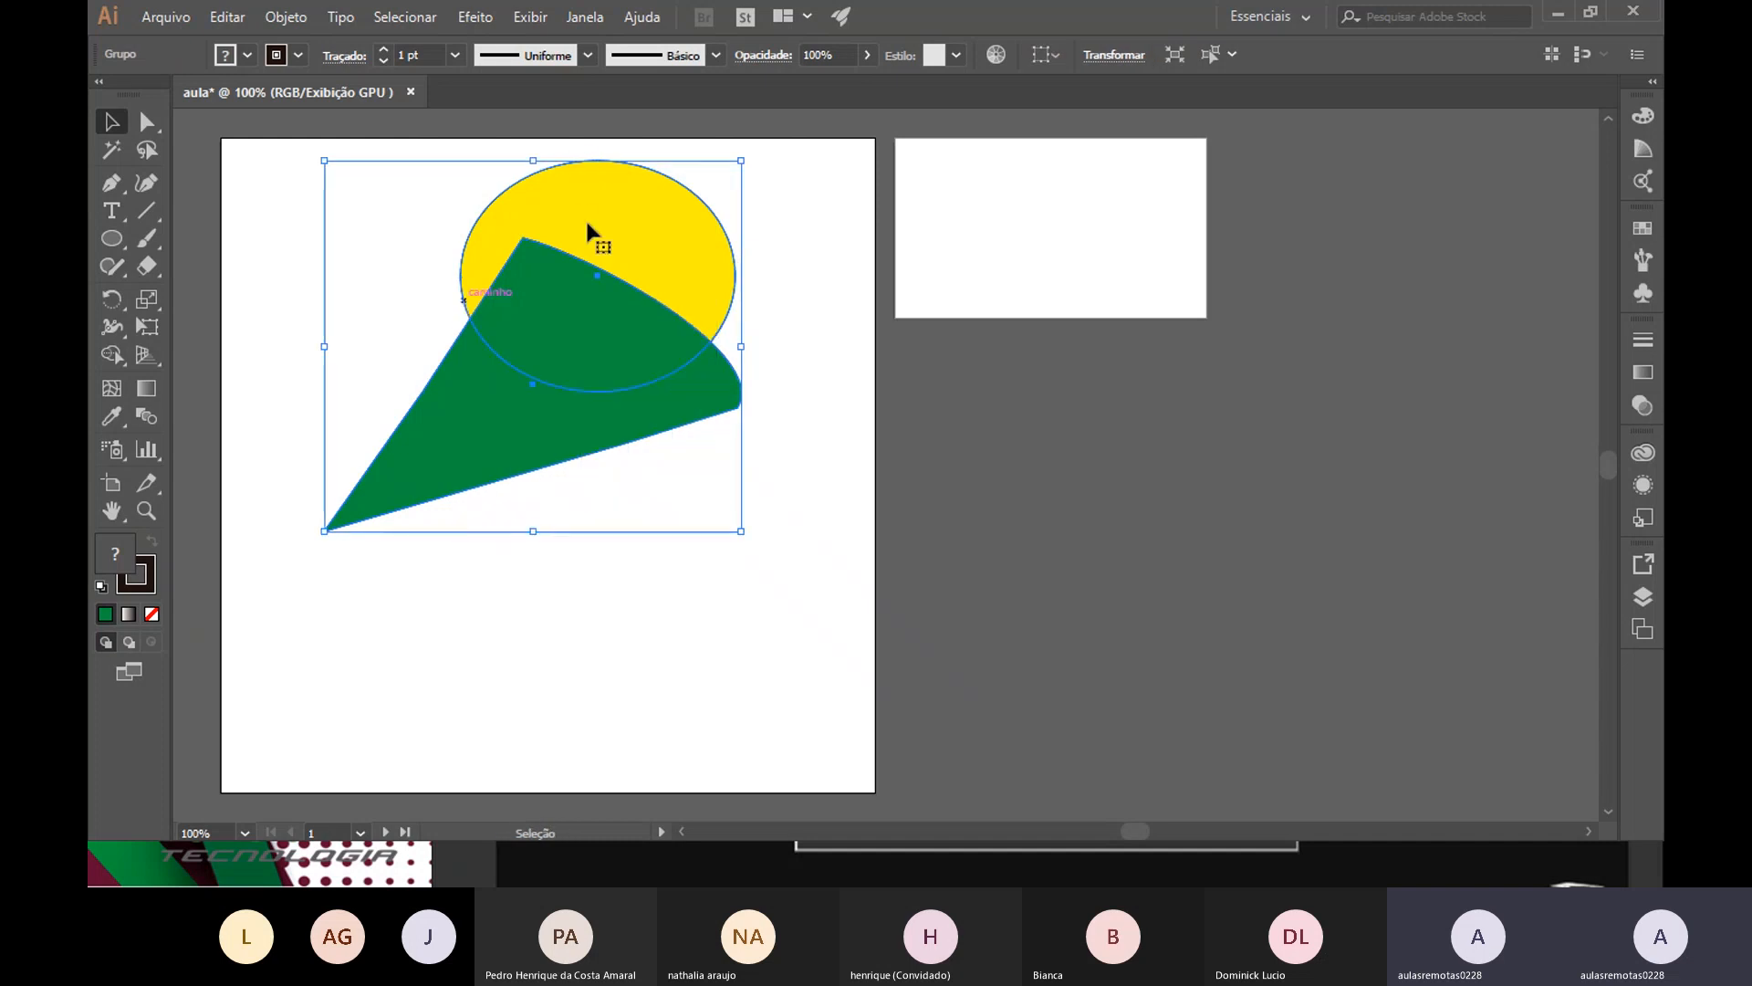
# Move the grouped ellipse and green shape together a little down and to the left on the large artboard
pyautogui.click(810, 396)
pyautogui.moveTo(657, 376); pyautogui.dragTo(620, 515)
pyautogui.moveTo(621, 426); pyautogui.dragTo(620, 420)
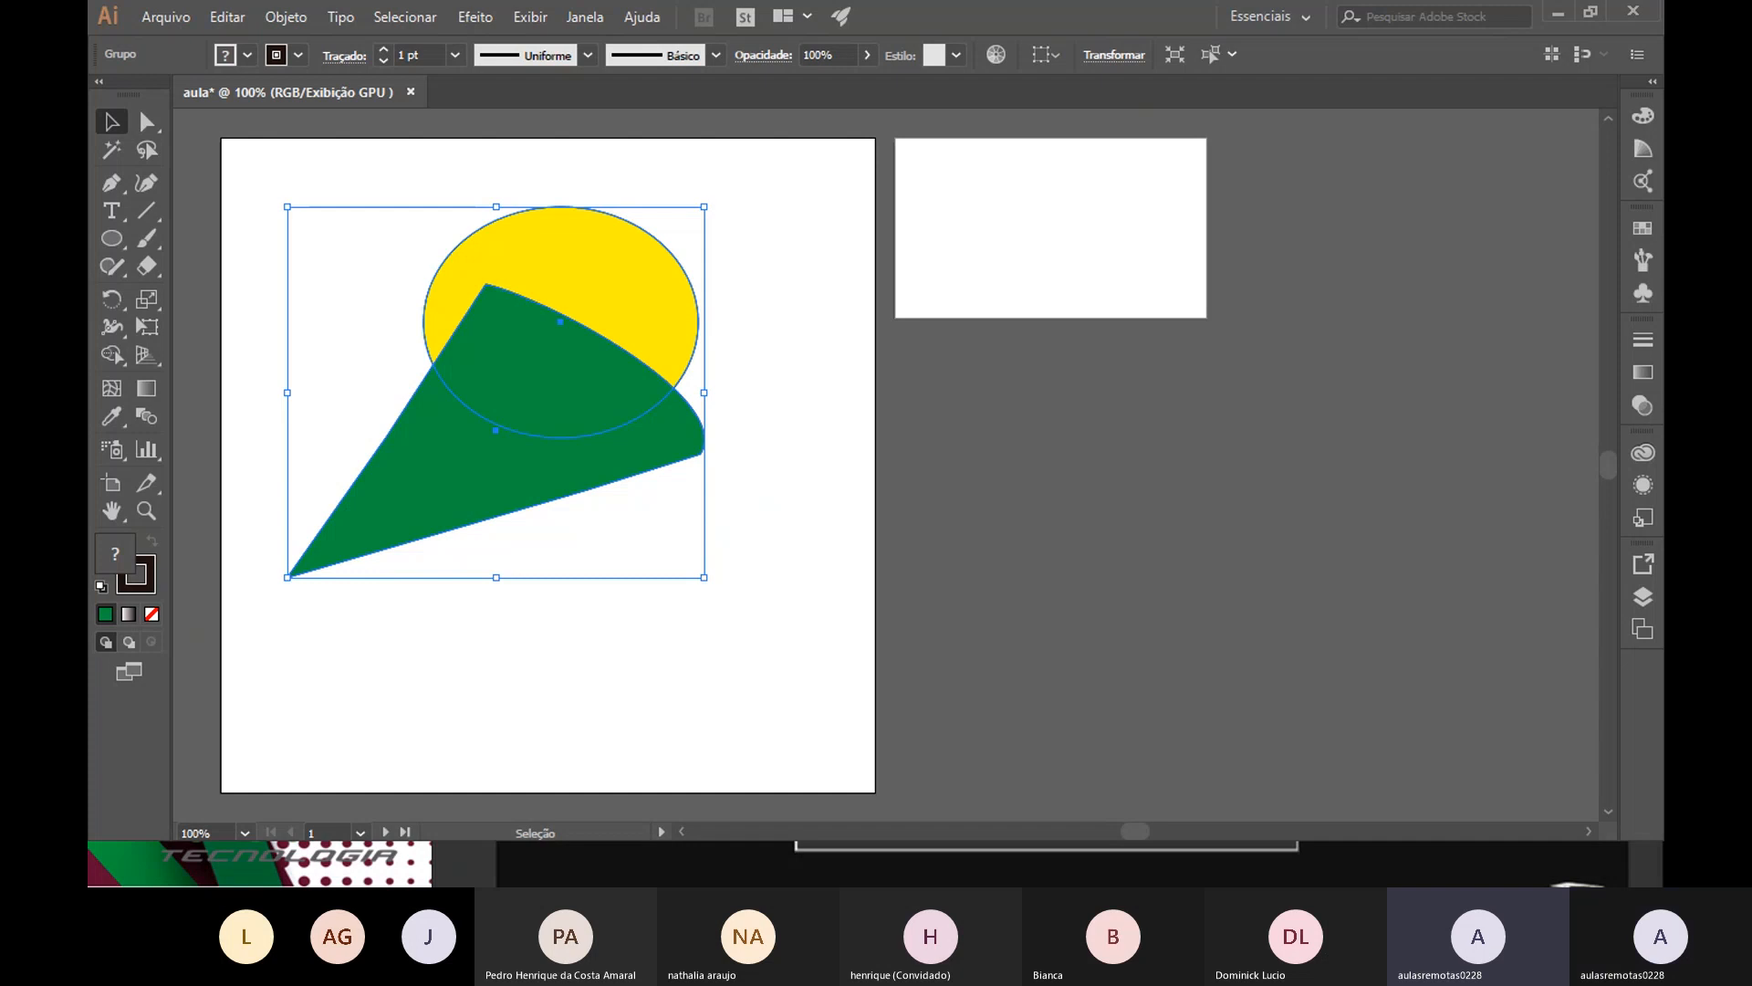
# Switch to the slide presentation and advance past the Illustrator shortcuts table to the fonts slide
pyautogui.hotkey('alt', 'Tab')
pyautogui.press('Right')
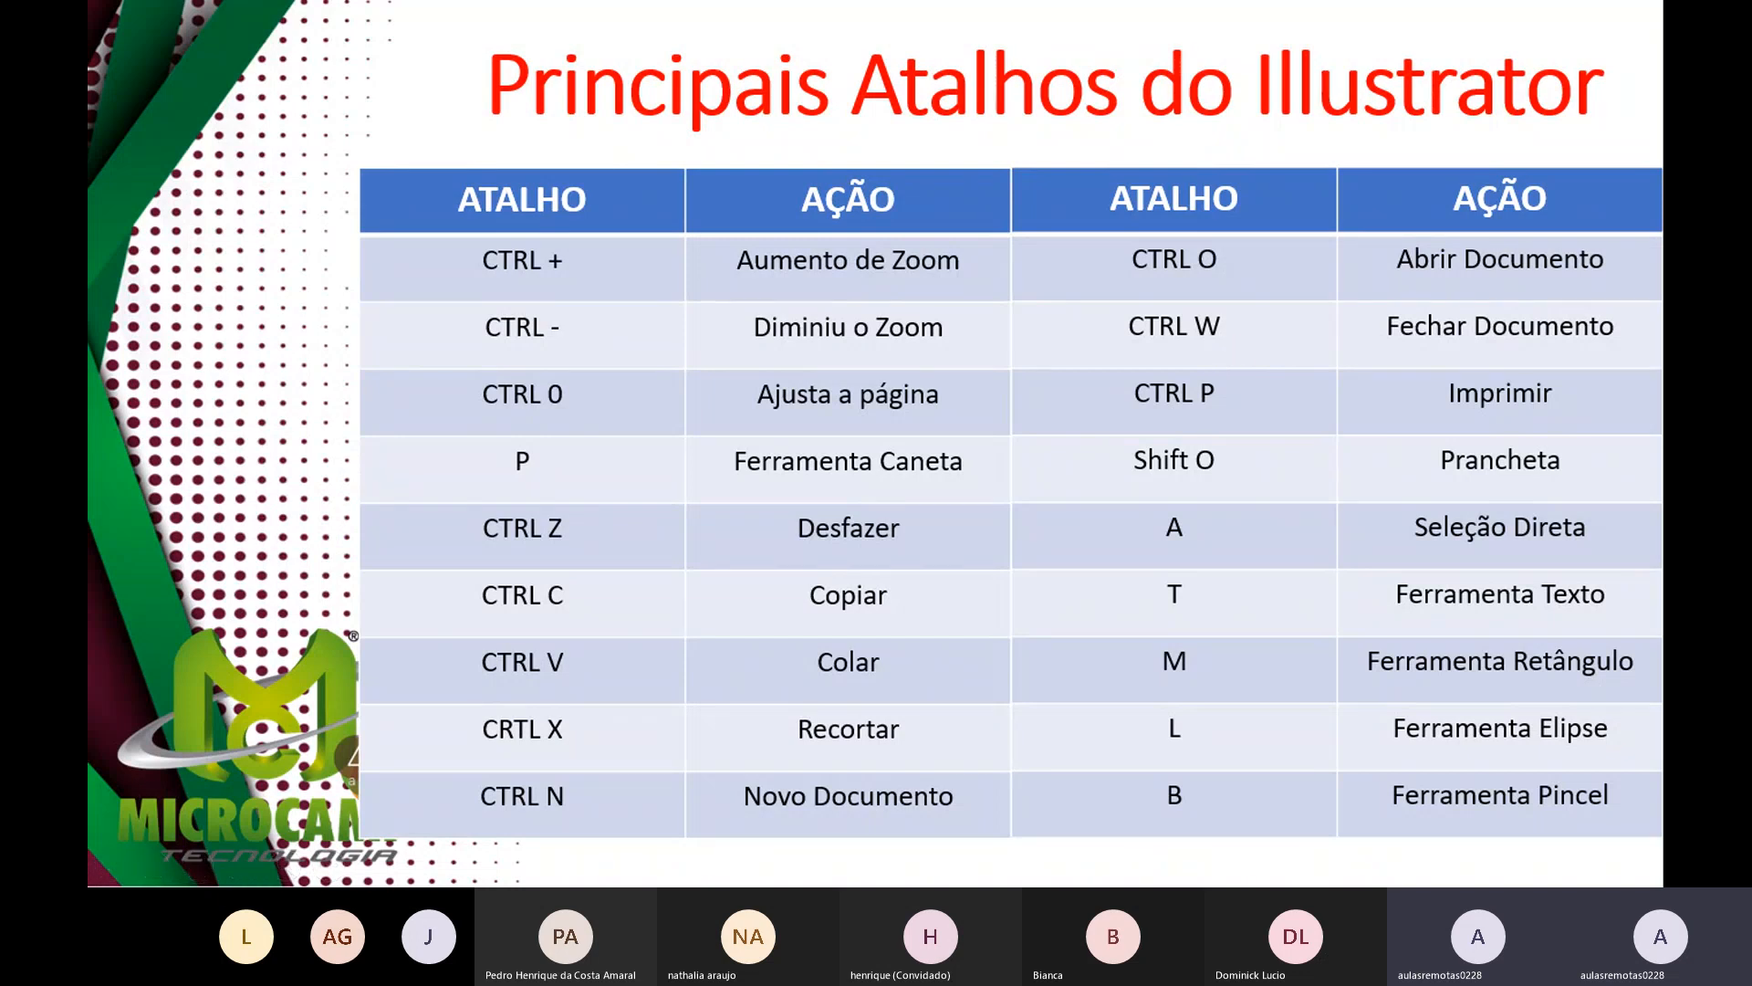
pyautogui.click(950, 150)
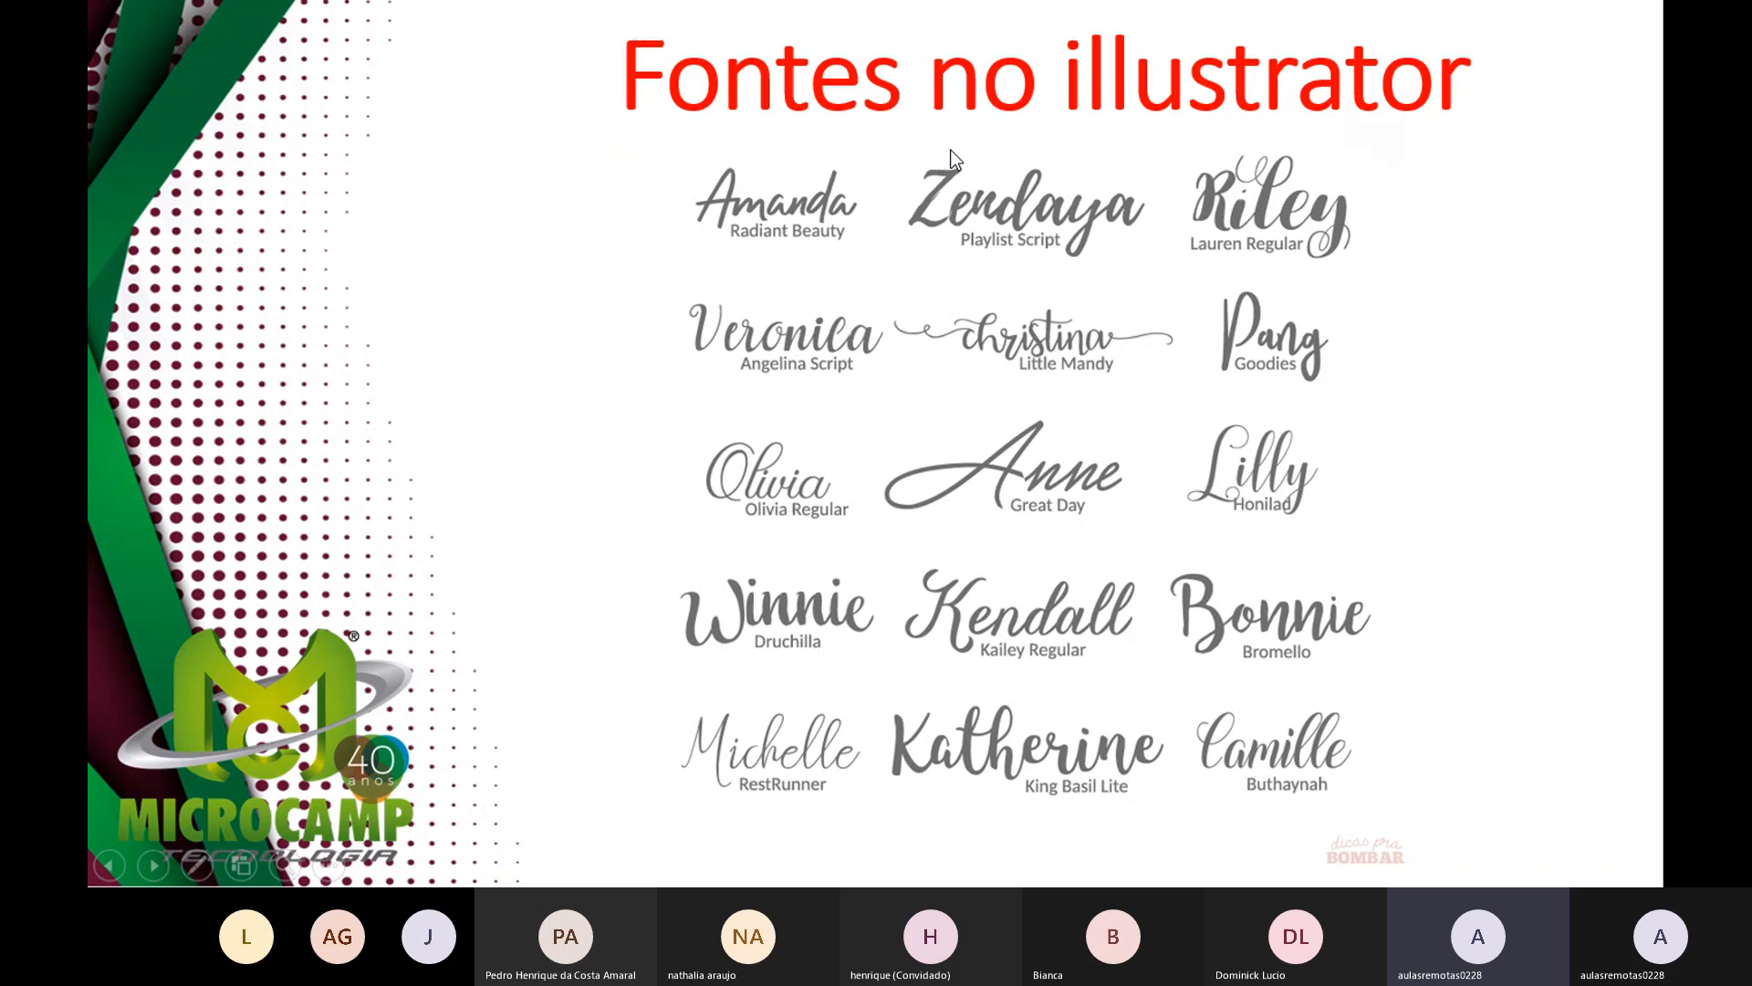